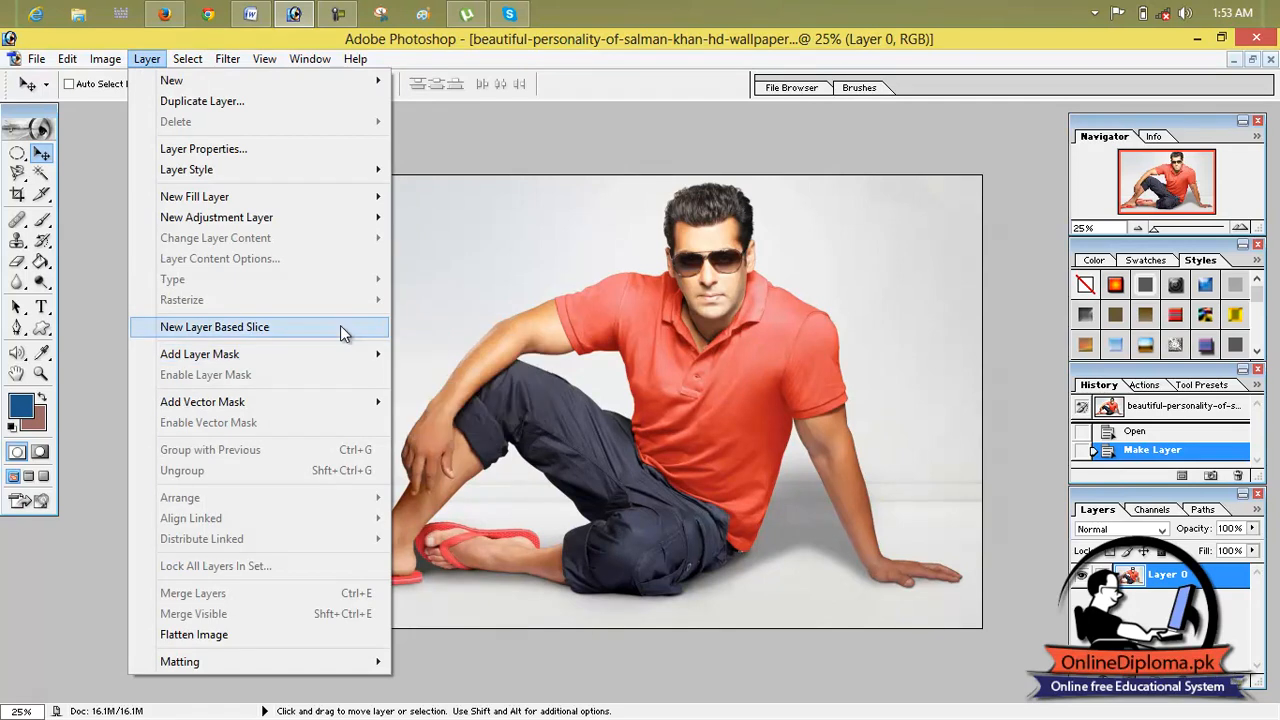
{"action": "left_click", "coordinate": [414, 267]}
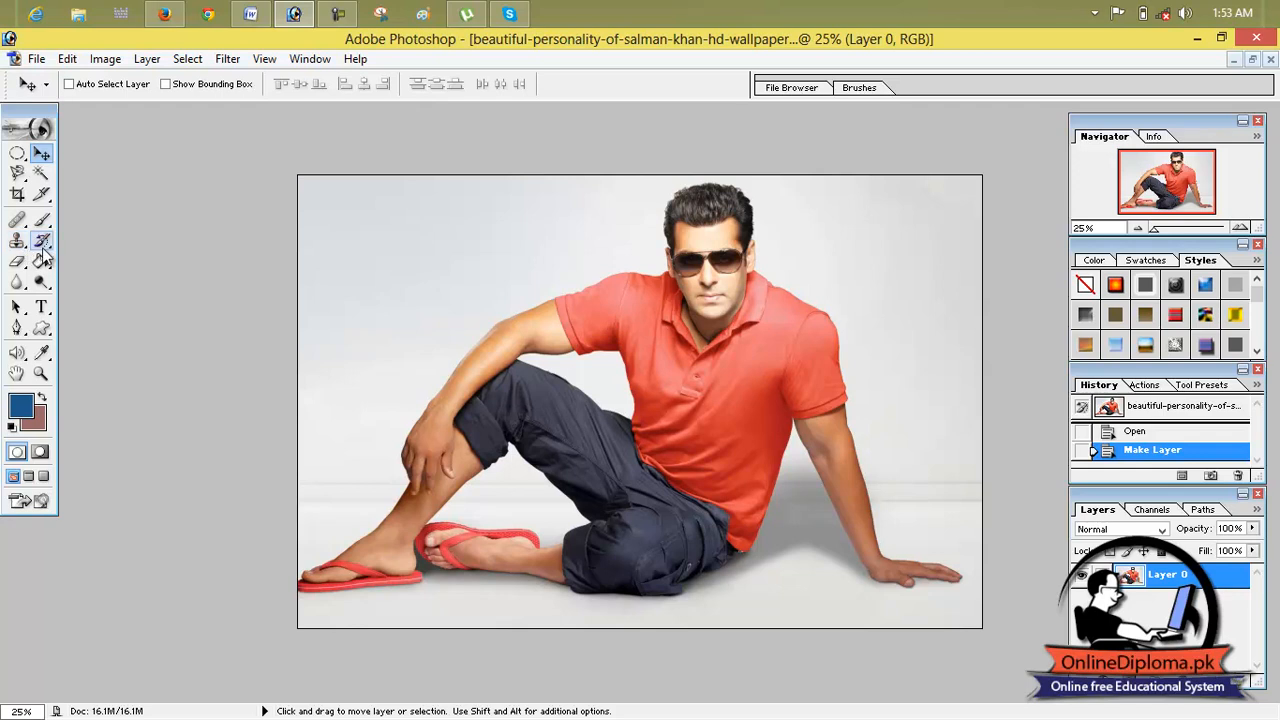
{"action": "left_click", "coordinate": [44, 199]}
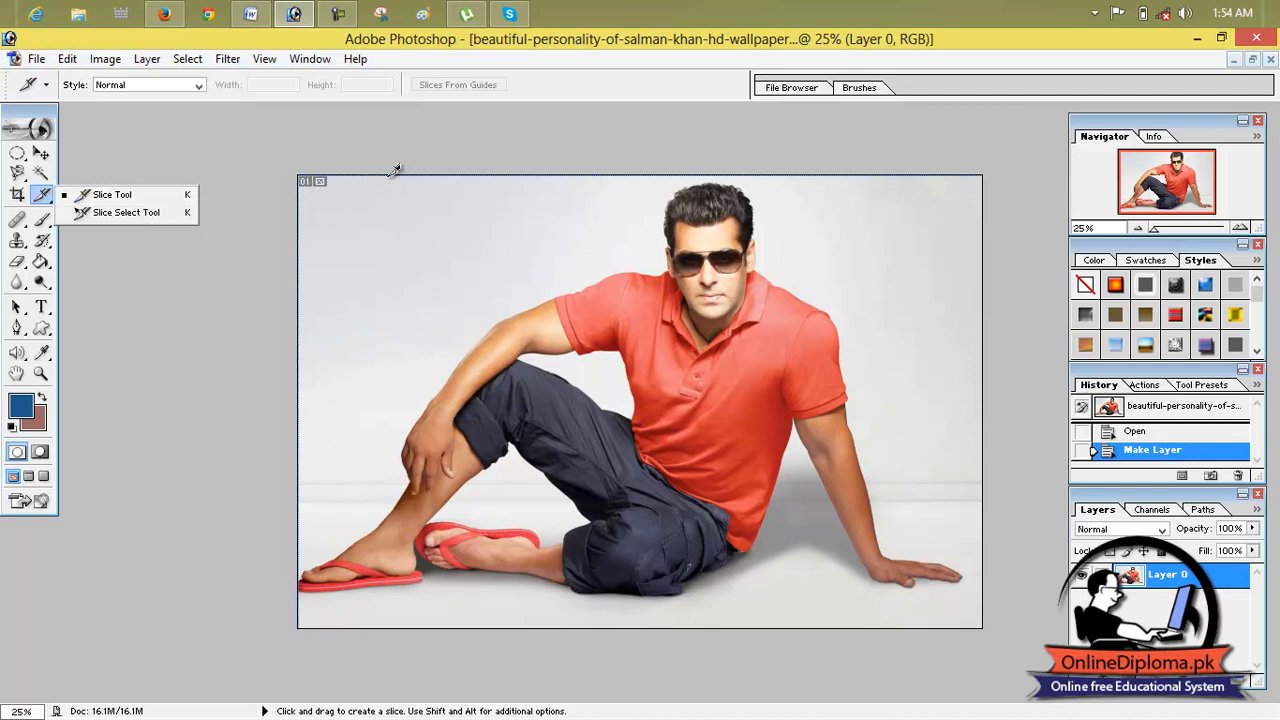
{"action": "left_click", "coordinate": [281, 128]}
{"action": "left_click", "coordinate": [187, 58]}
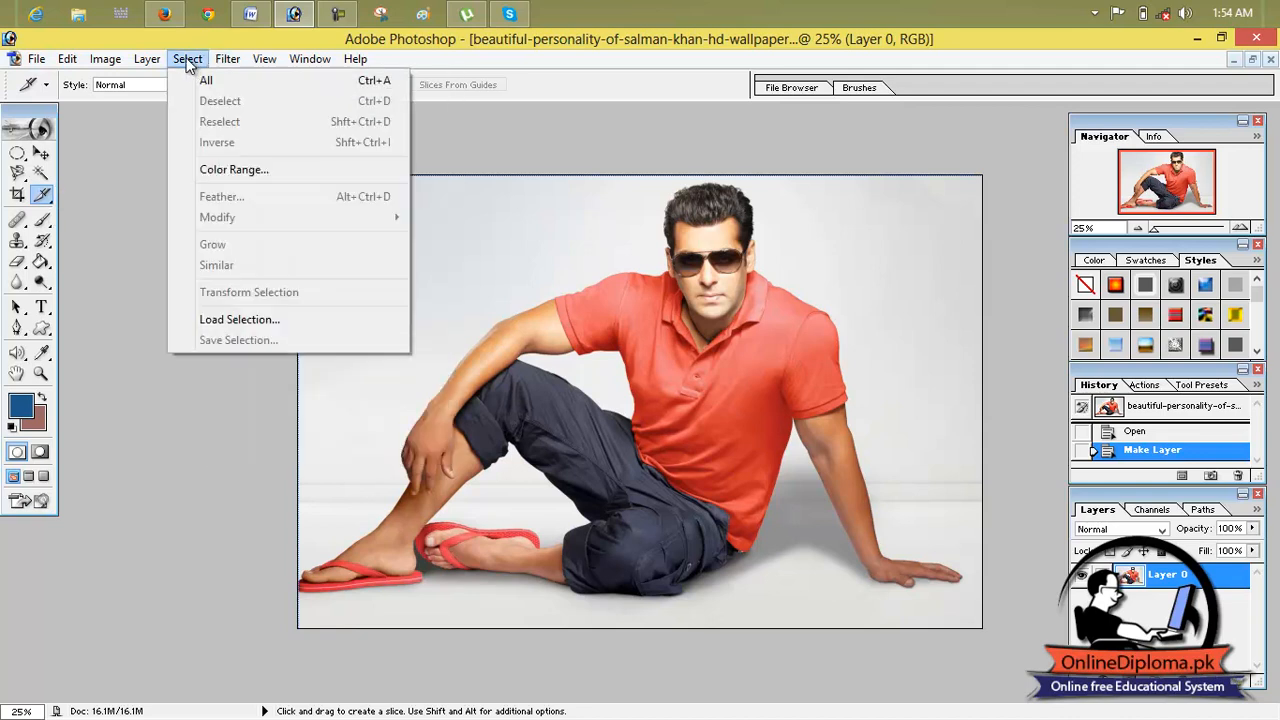
- Create a layer-based slice from Layer 0, and move the layer right and slightly down with the Move tool
{"action": "left_click", "coordinate": [38, 152]}
{"action": "left_click", "coordinate": [160, 62]}
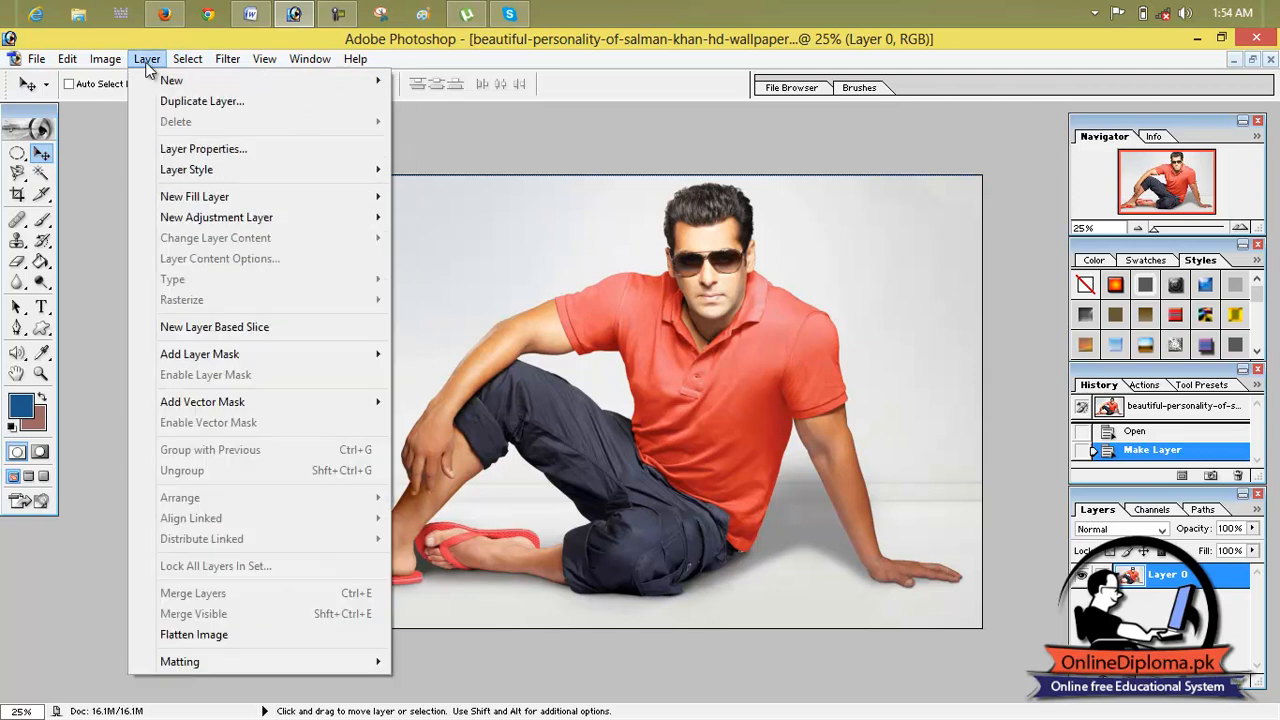
{"action": "left_click", "coordinate": [208, 328]}
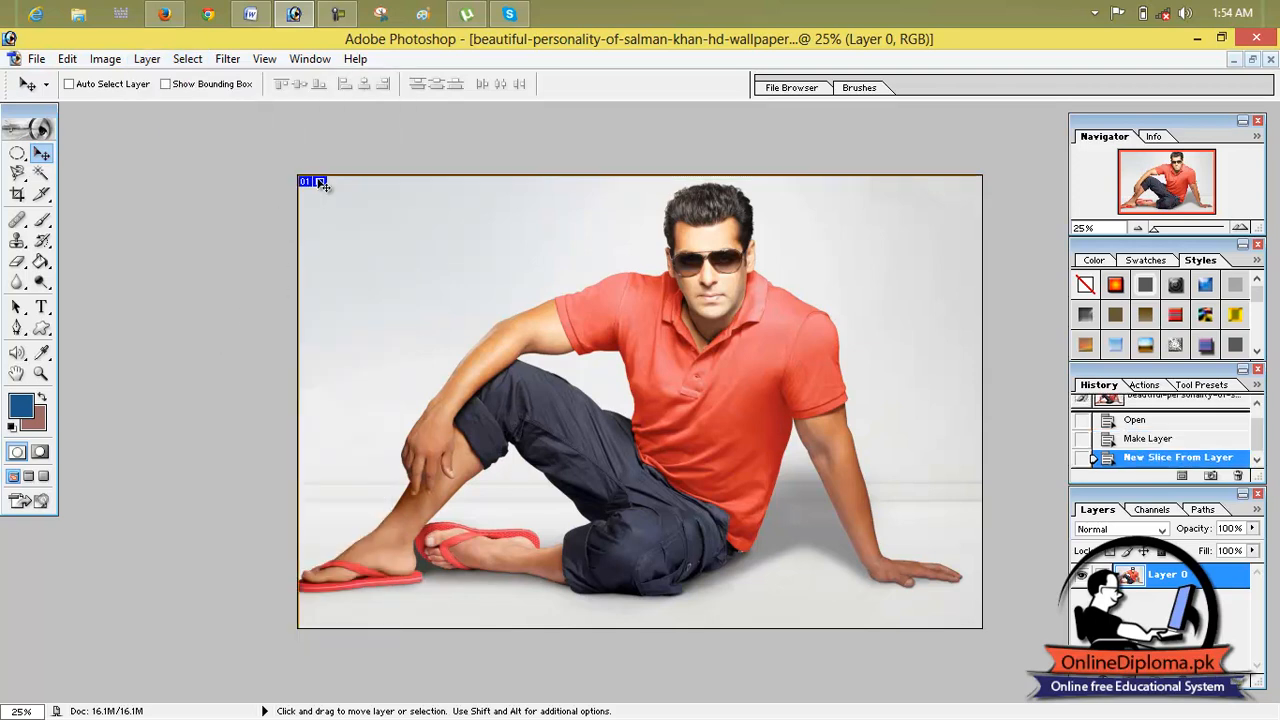
{"action": "left_click_drag", "start_coordinate": [563, 200], "coordinate": [573, 225]}
{"action": "left_click_drag", "start_coordinate": [328, 207], "coordinate": [417, 212]}
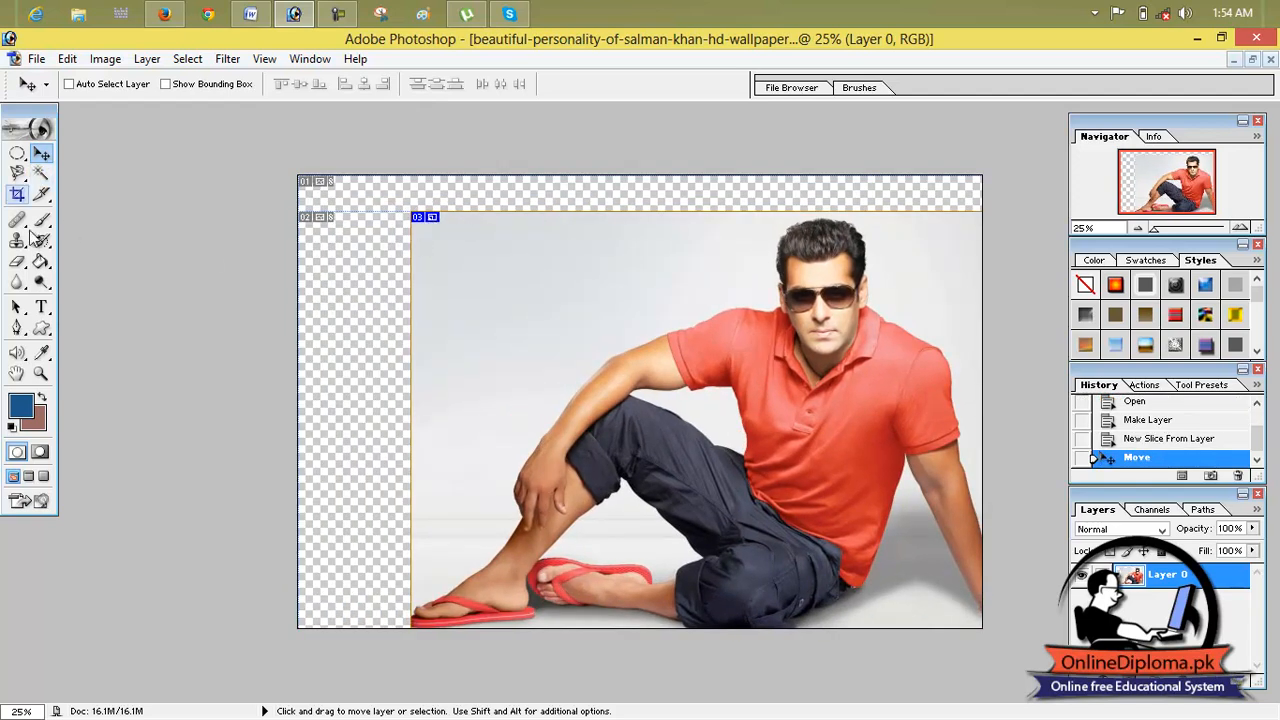
- Select the layer-based slice, and draw a user slice inside it from the photo's top edge down to the raised knee
{"action": "left_click", "coordinate": [41, 195]}
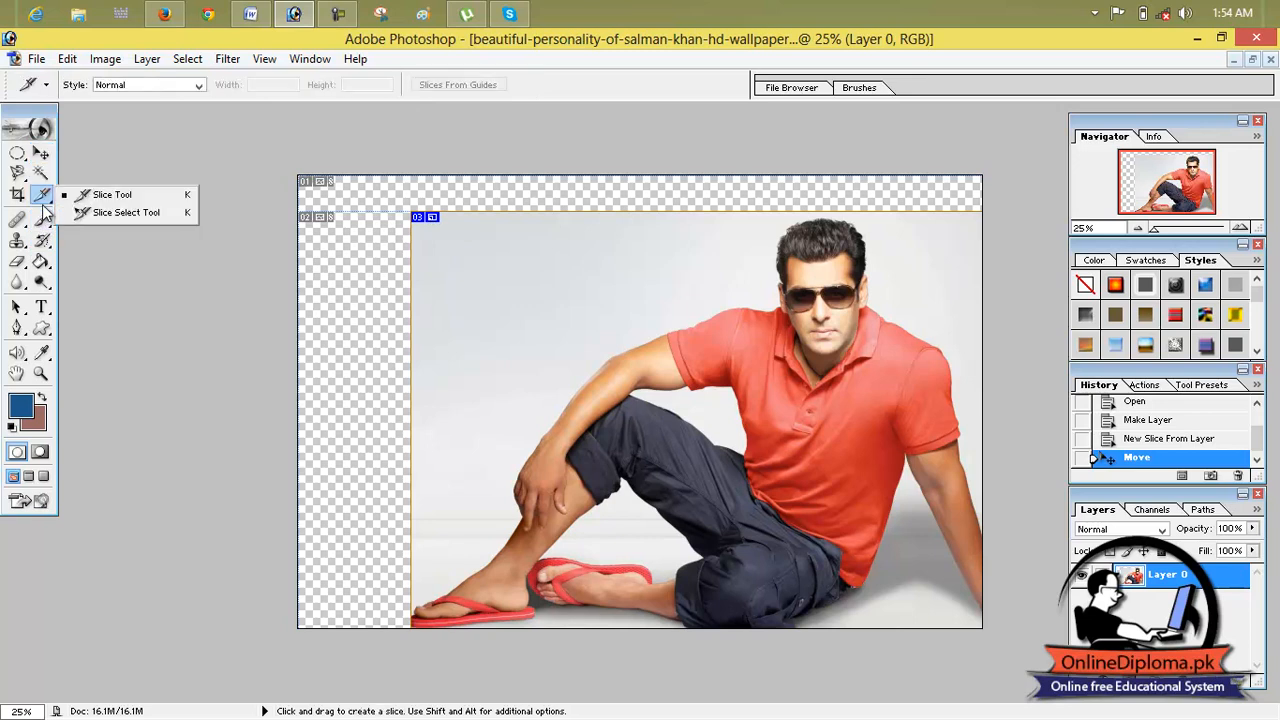
{"action": "left_click", "coordinate": [100, 214]}
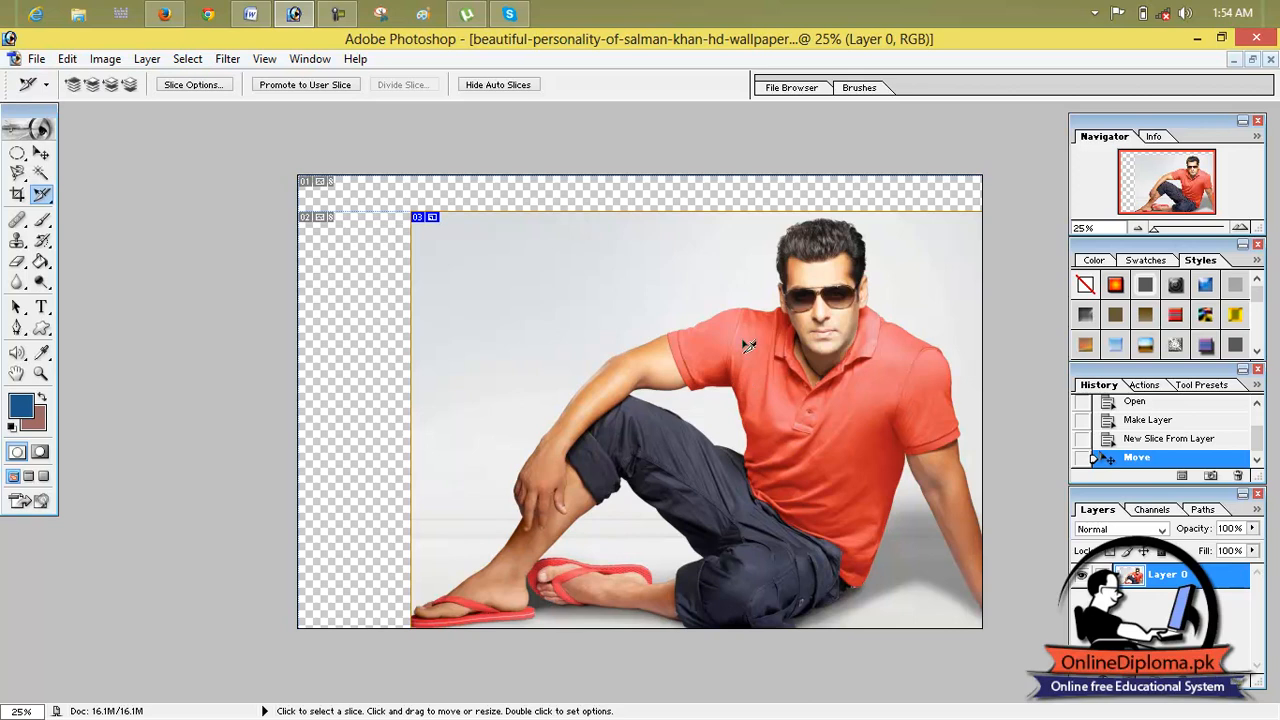
{"action": "left_click", "coordinate": [708, 216]}
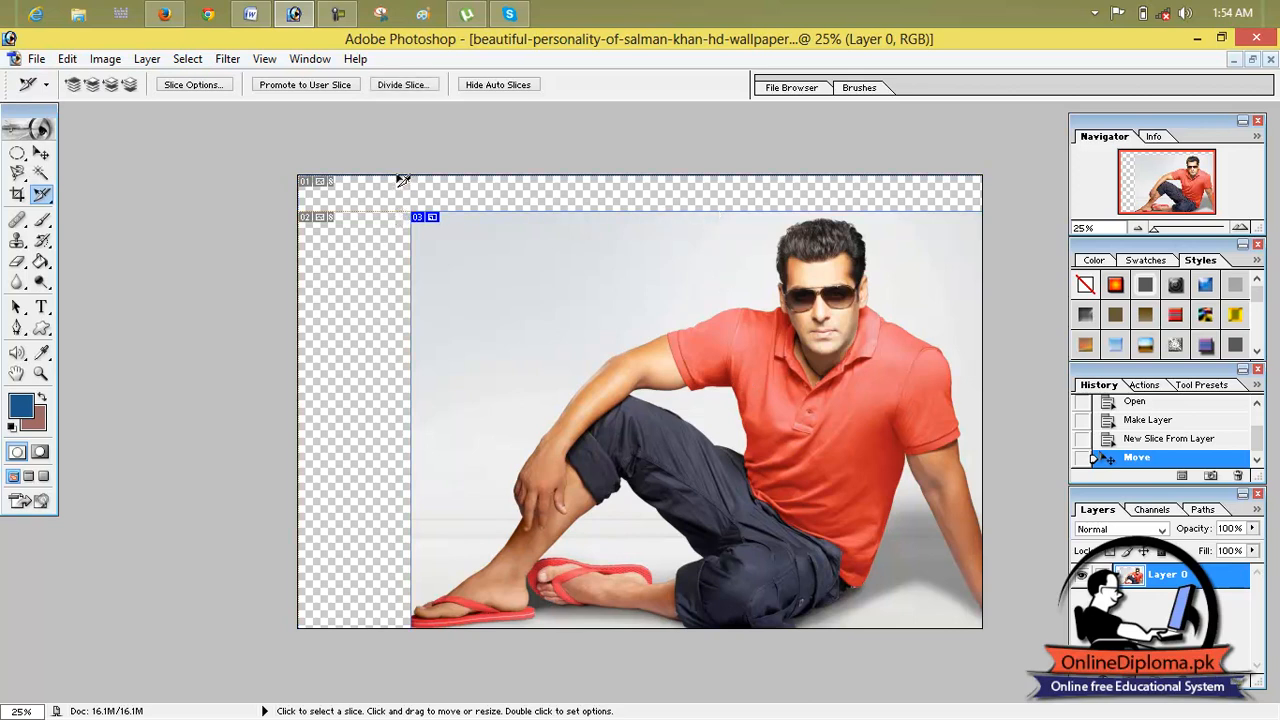
{"action": "left_click", "coordinate": [45, 197]}
{"action": "left_click", "coordinate": [82, 194]}
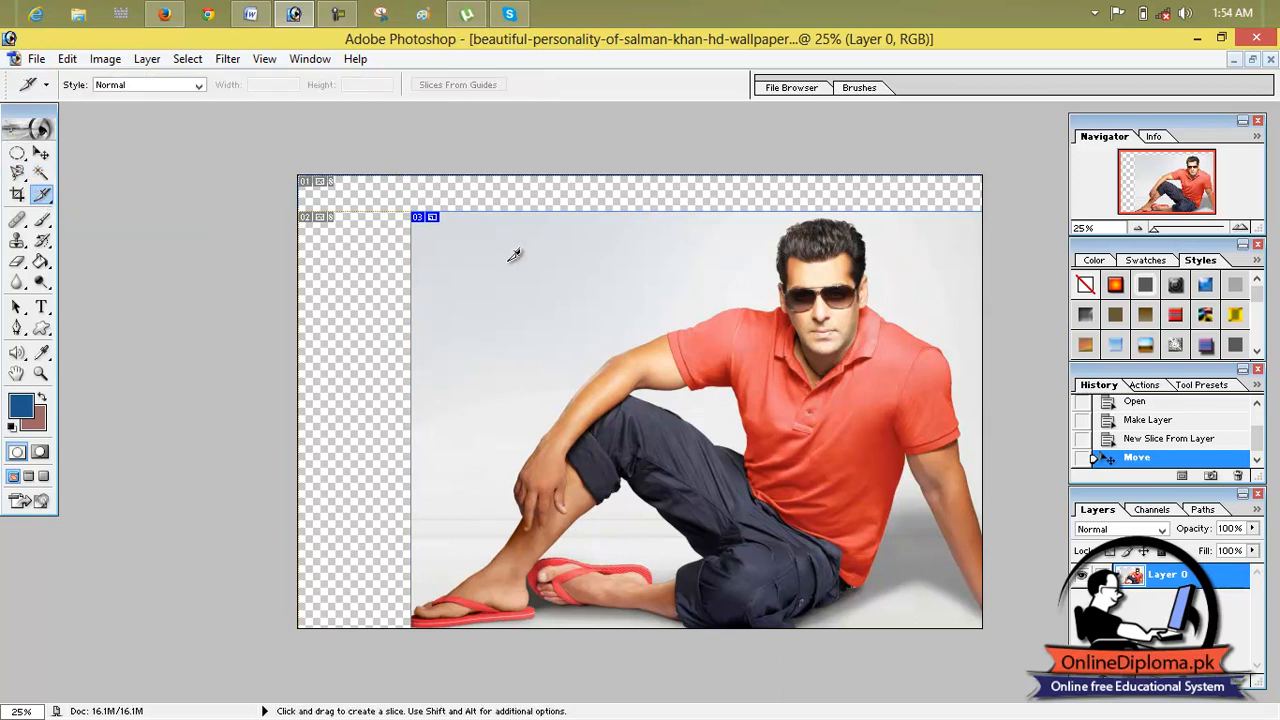
{"action": "left_click_drag", "start_coordinate": [471, 212], "coordinate": [775, 470]}
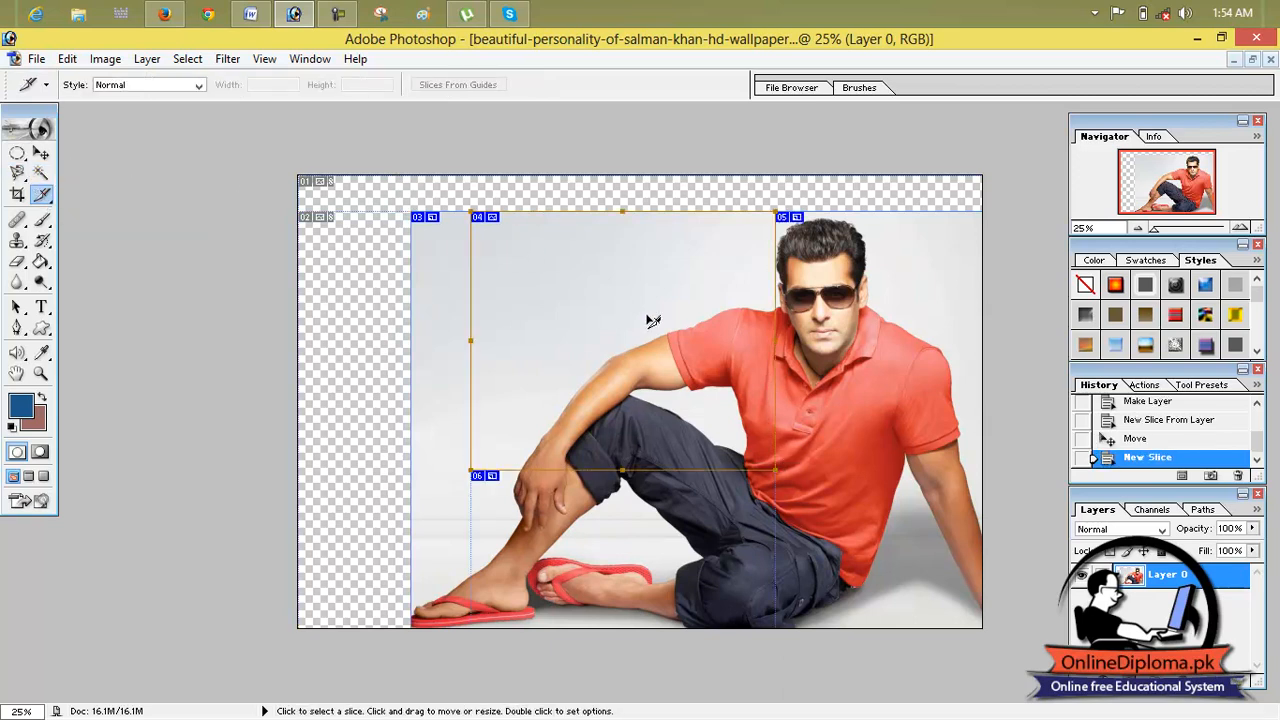
- Try moving the new user slice toward the lower-right corner of the canvas, and undo the move
{"action": "left_click_drag", "start_coordinate": [645, 365], "coordinate": [858, 530]}
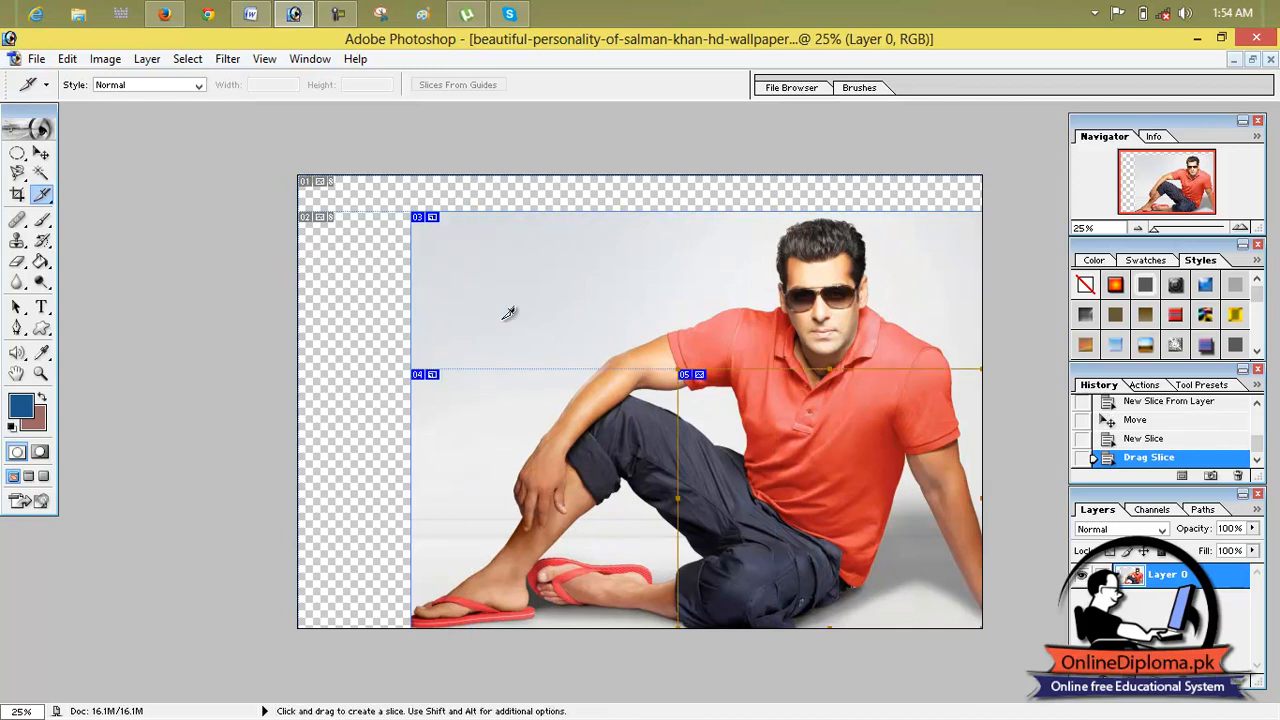
{"action": "key", "text": "ctrl+z"}
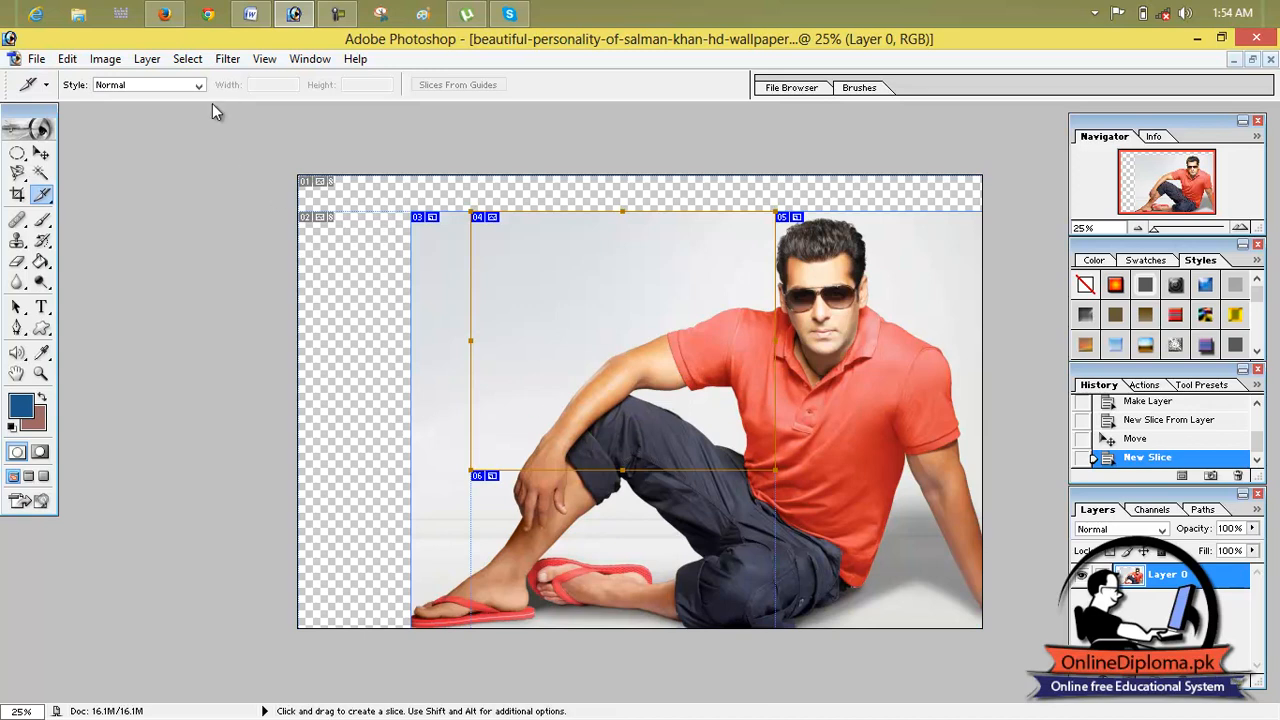
- Clear all slices from the image
{"action": "left_click", "coordinate": [68, 60]}
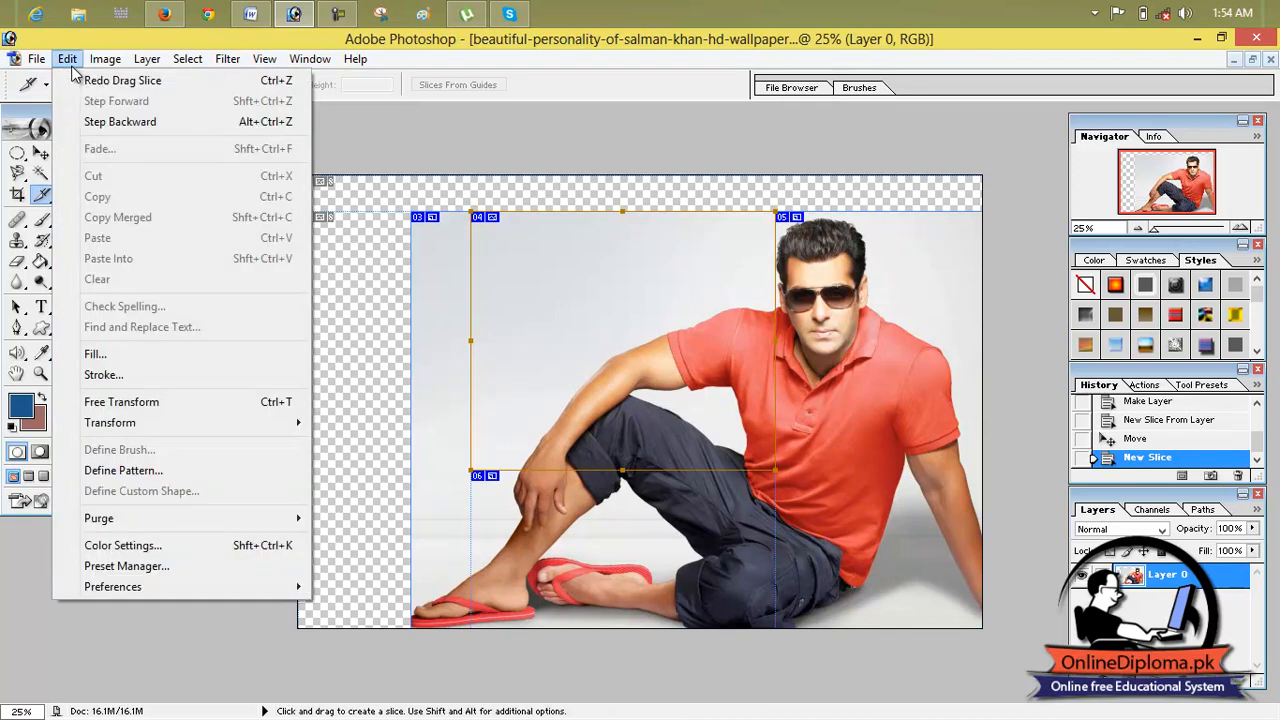
{"action": "mouse_move", "coordinate": [91, 63]}
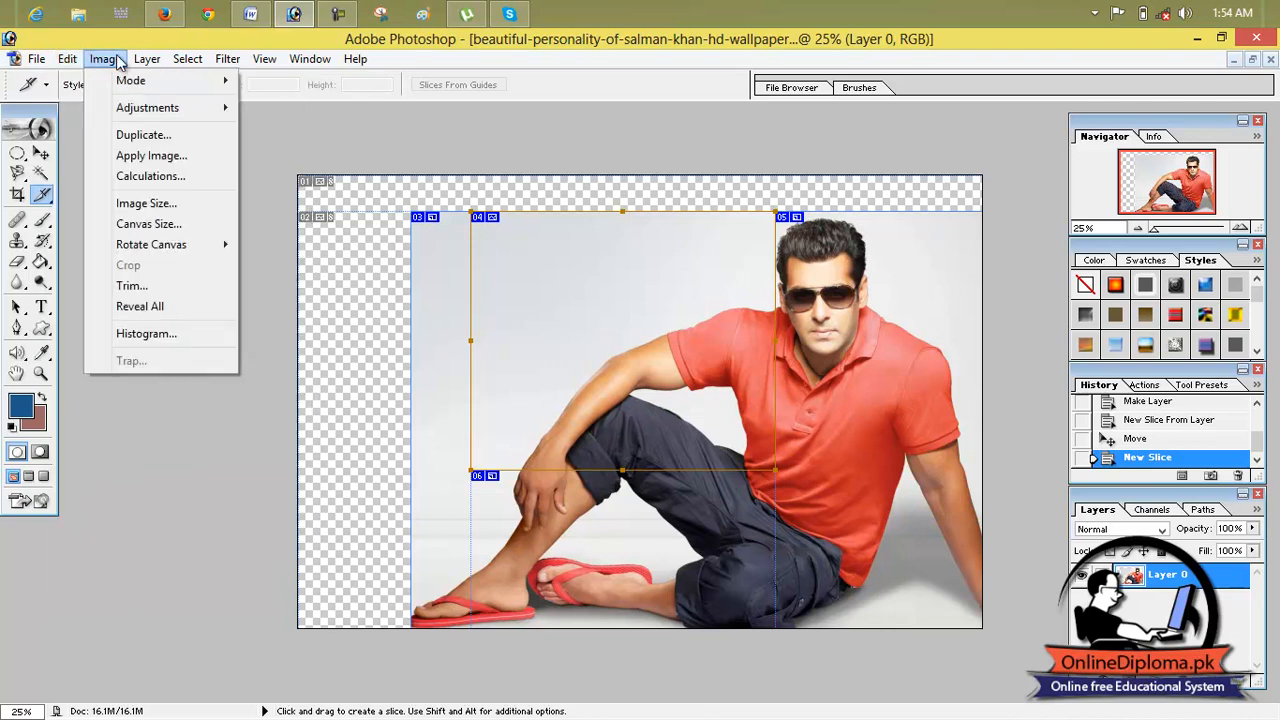
{"action": "mouse_move", "coordinate": [190, 69]}
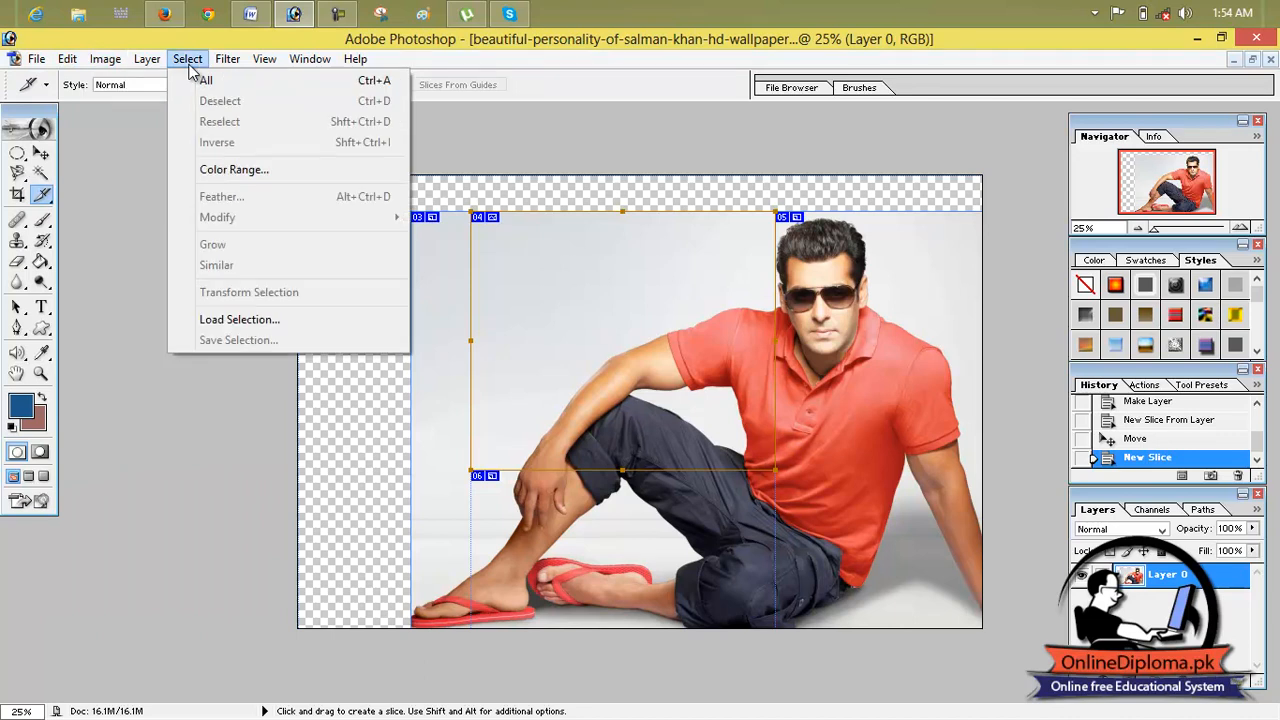
{"action": "mouse_move", "coordinate": [259, 58]}
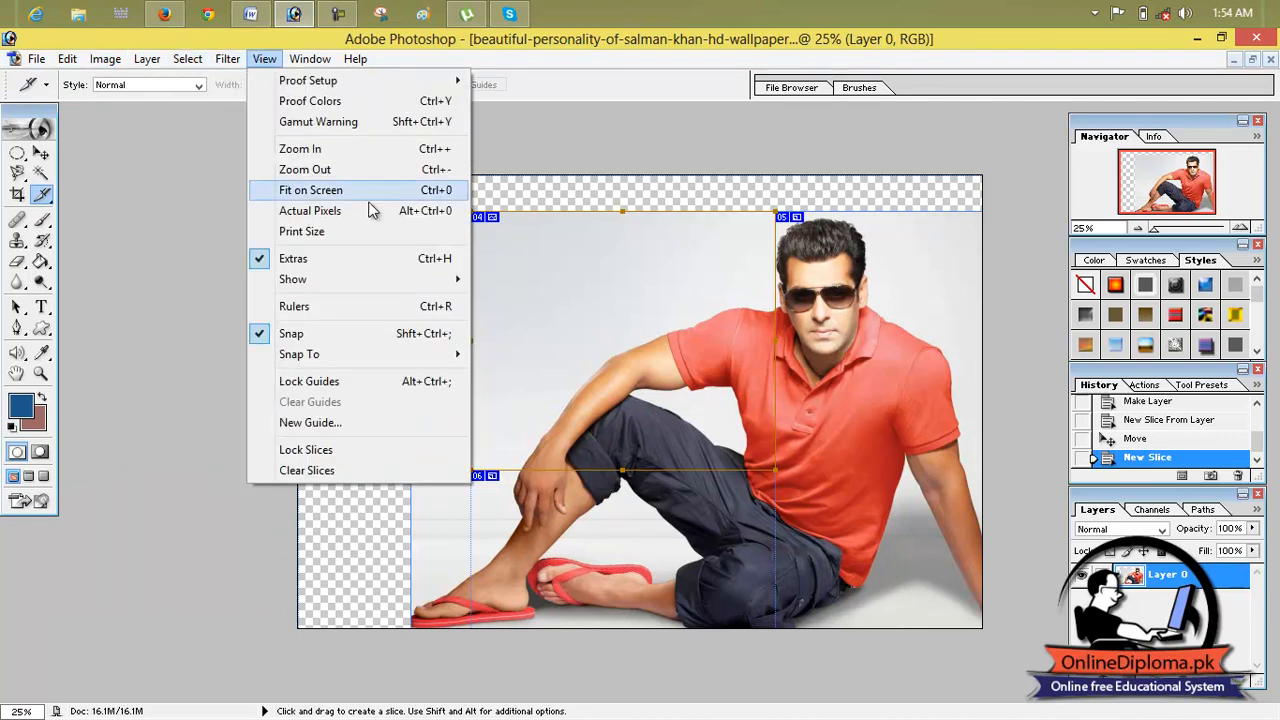
{"action": "mouse_move", "coordinate": [417, 357]}
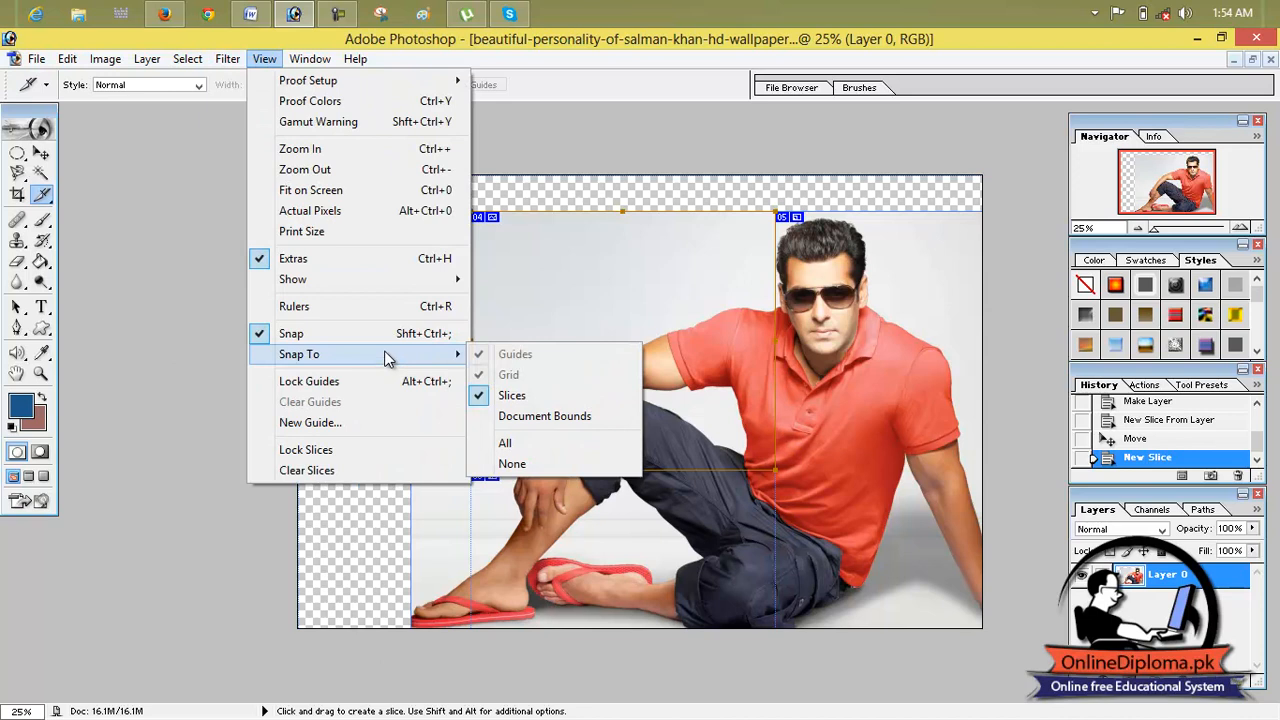
{"action": "left_click", "coordinate": [399, 476]}
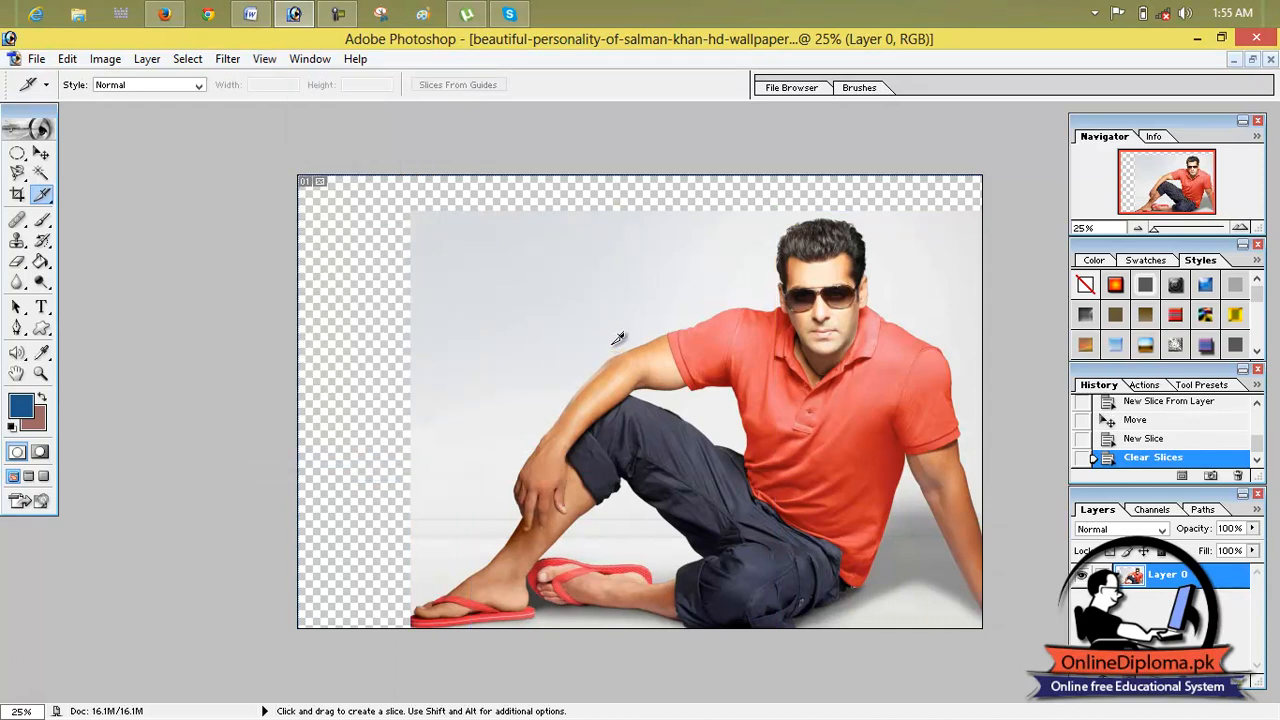
- Move Layer 0 back so the photo fills the canvas, and add a Reveal All layer mask to it
{"action": "left_click", "coordinate": [40, 152]}
{"action": "left_click_drag", "start_coordinate": [421, 262], "coordinate": [308, 224]}
{"action": "left_click", "coordinate": [187, 59]}
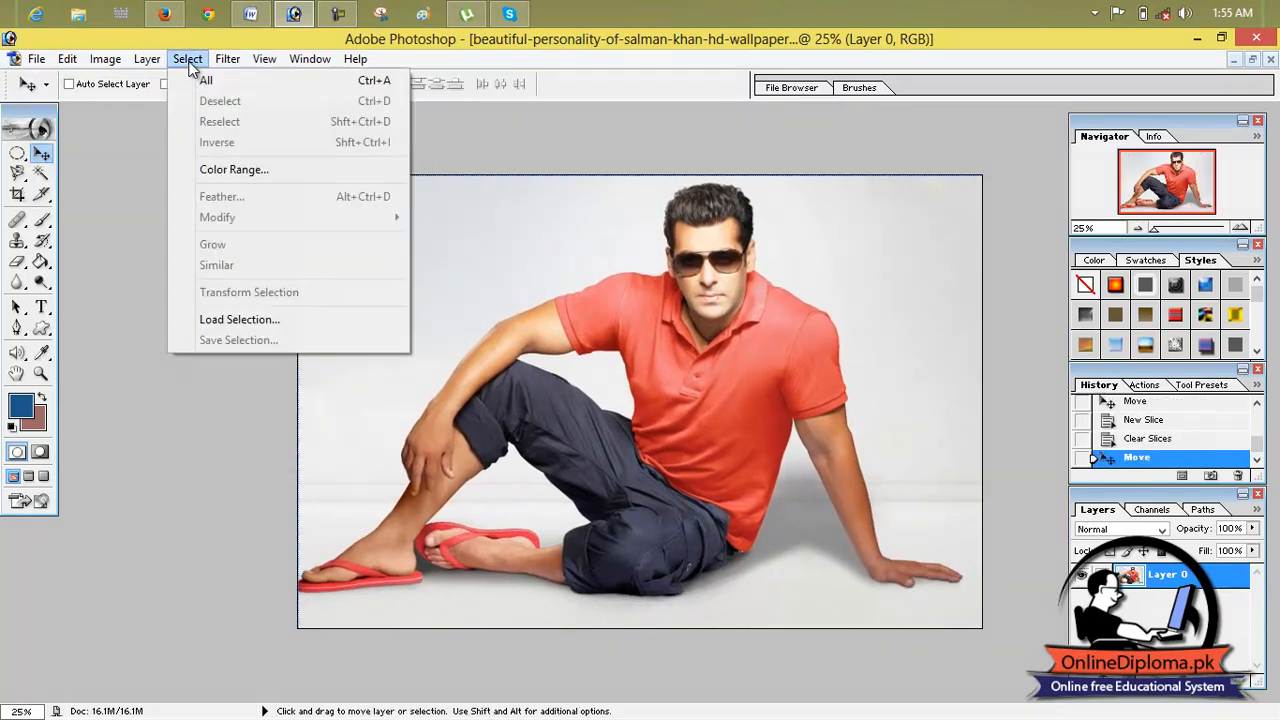
{"action": "mouse_move", "coordinate": [147, 59]}
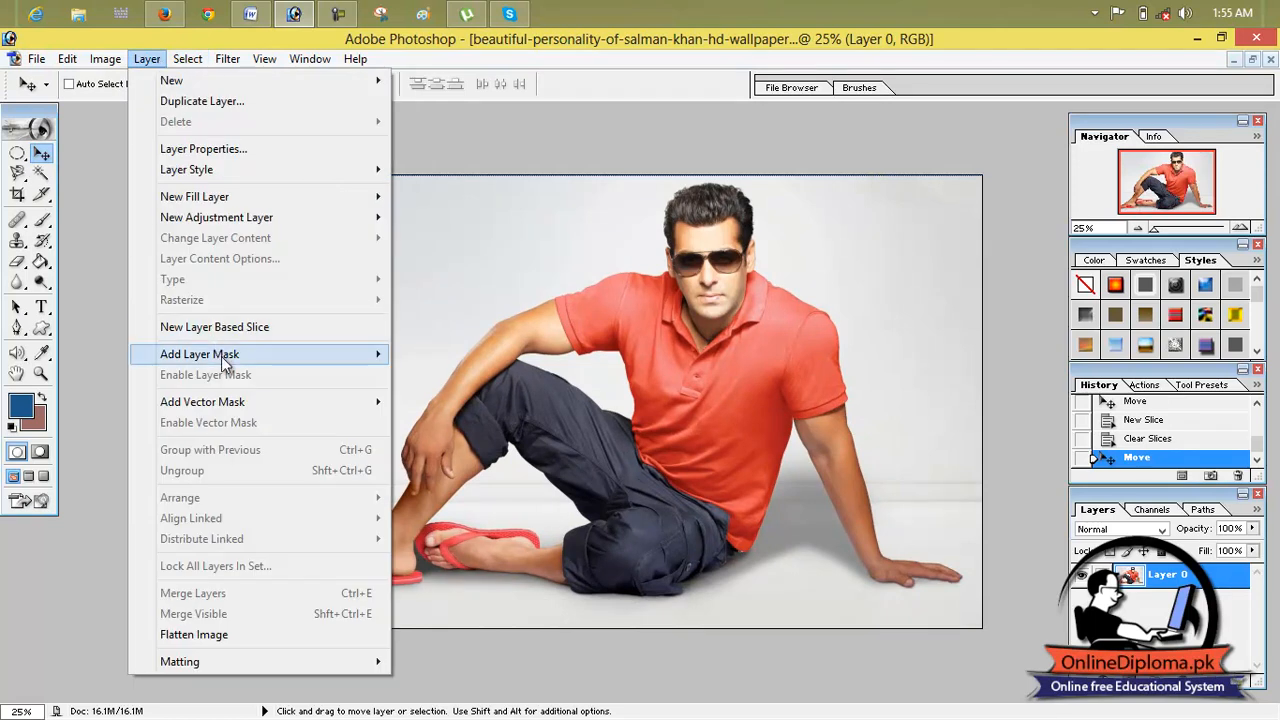
{"action": "mouse_move", "coordinate": [225, 362]}
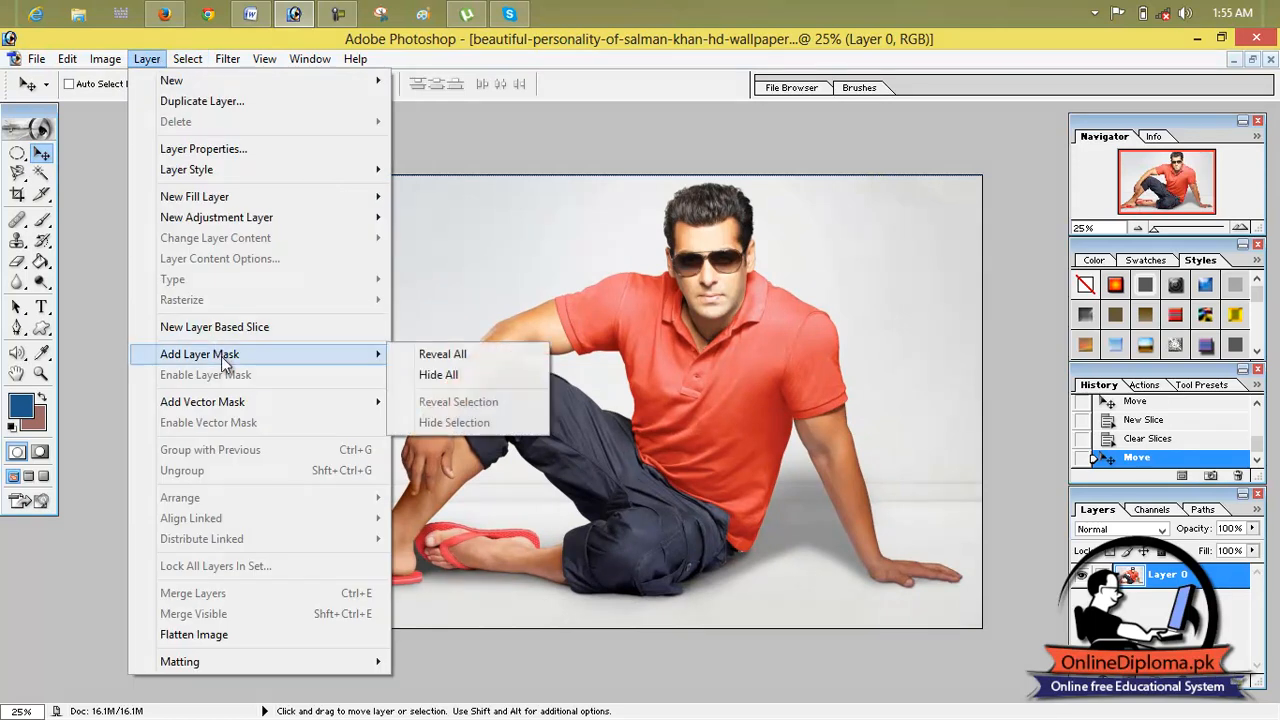
{"action": "left_click", "coordinate": [476, 358]}
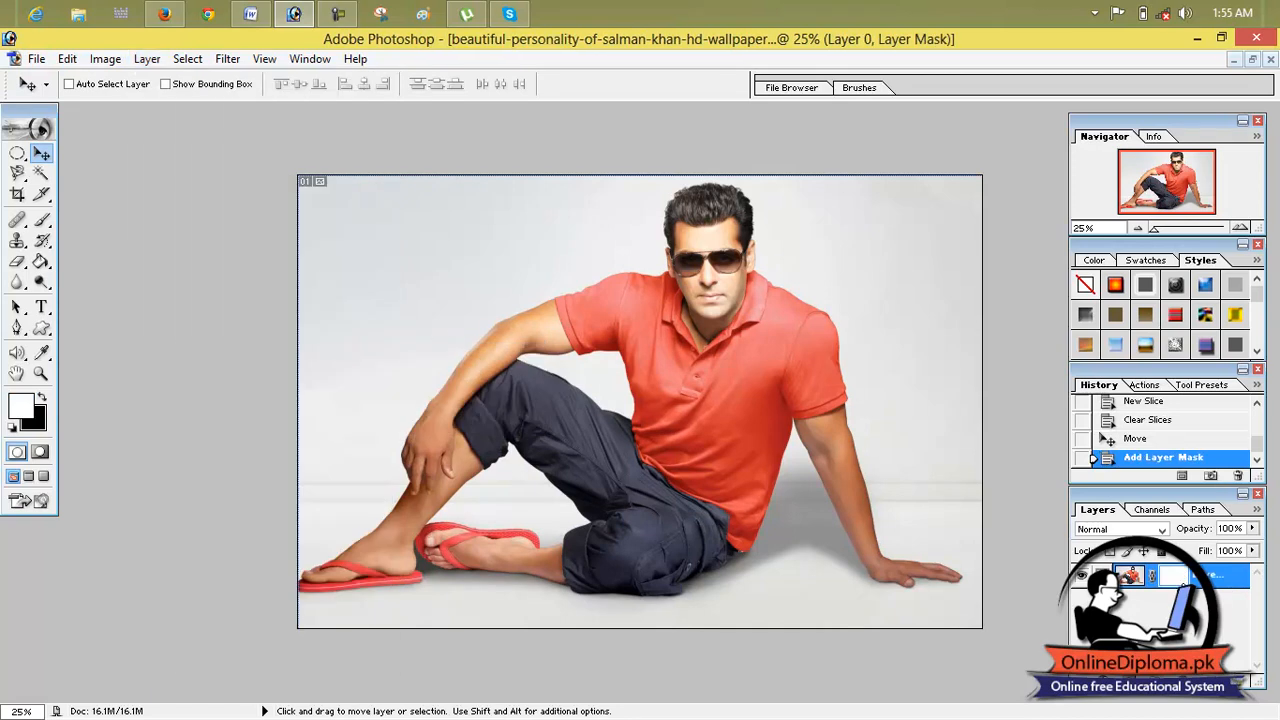
- Set the layer mask's overlay display color to dark red B62A2A
{"action": "double_click", "coordinate": [1180, 579]}
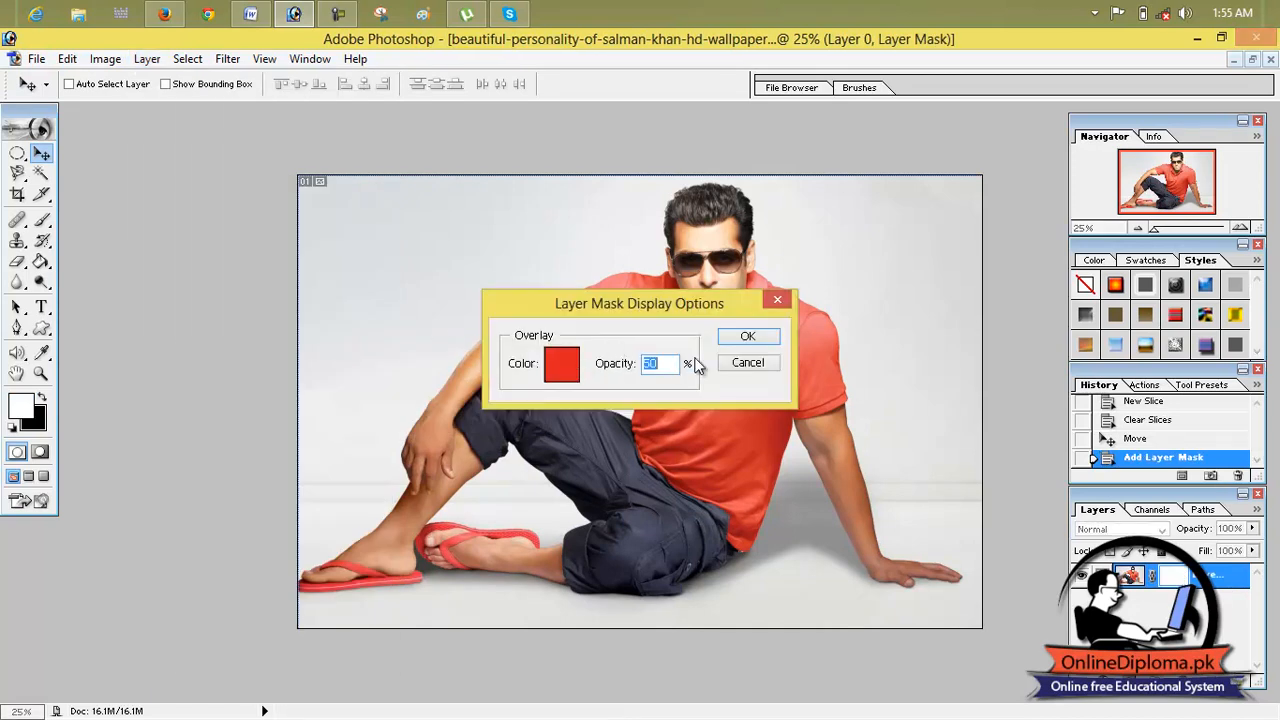
{"action": "left_click", "coordinate": [568, 372]}
{"action": "left_click", "coordinate": [605, 307]}
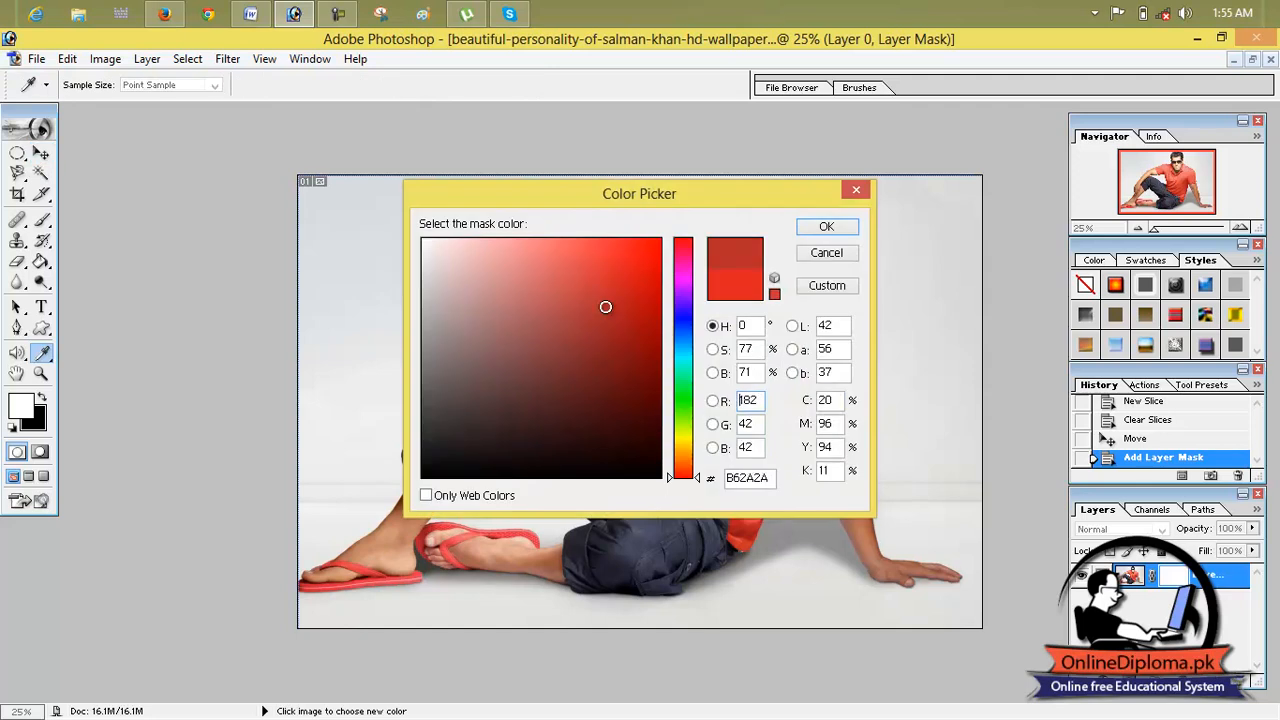
{"action": "left_click", "coordinate": [810, 232]}
{"action": "key", "text": "v"}
{"action": "left_click", "coordinate": [749, 333]}
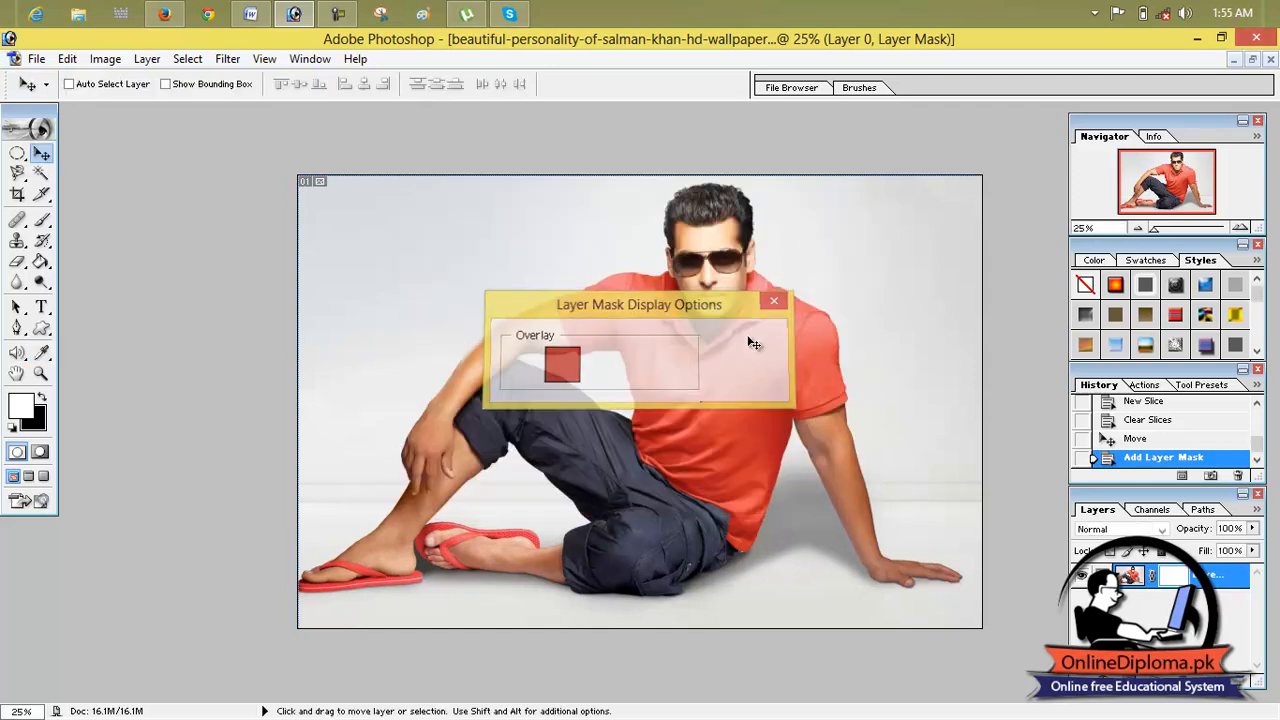
- Try shifting the masked Layer 0 slightly to the right, and undo the move
{"action": "mouse_move", "coordinate": [700, 355]}
{"action": "left_mouse_down"}
{"action": "mouse_move", "coordinate": [730, 363]}
{"action": "mouse_move", "coordinate": [717, 356]}
{"action": "left_mouse_up"}
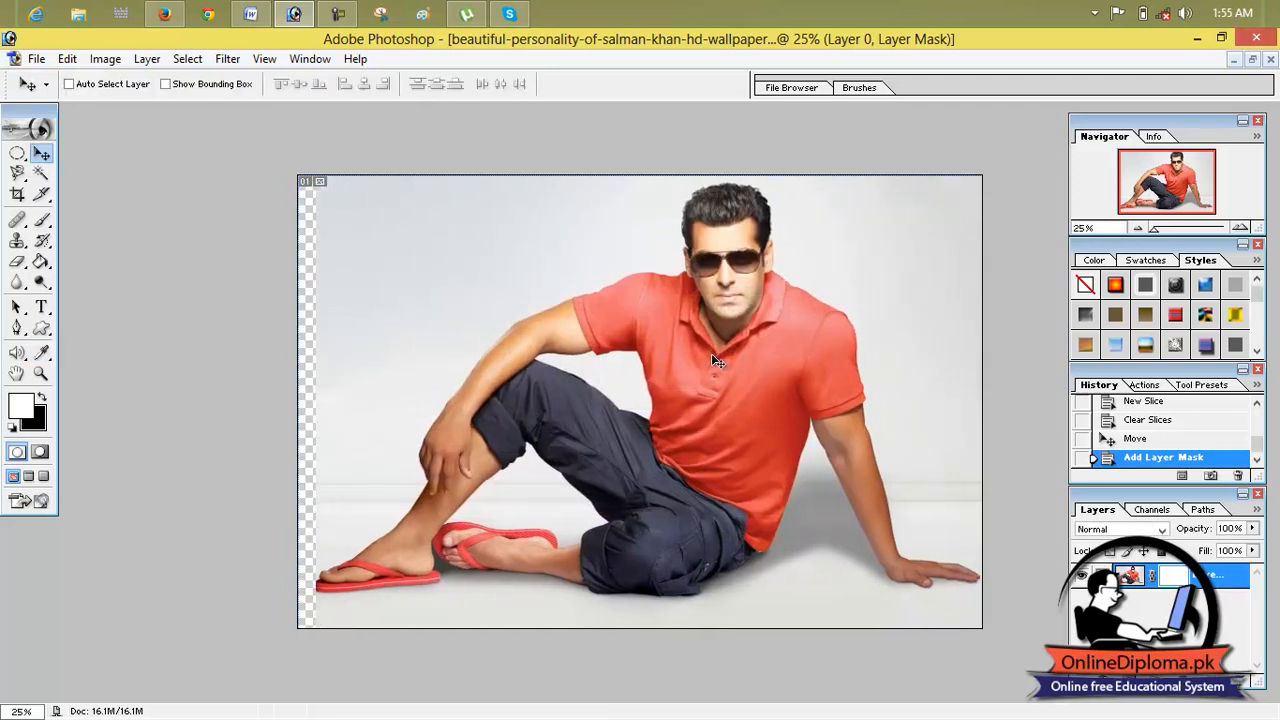
{"action": "key", "text": "ctrl+z"}
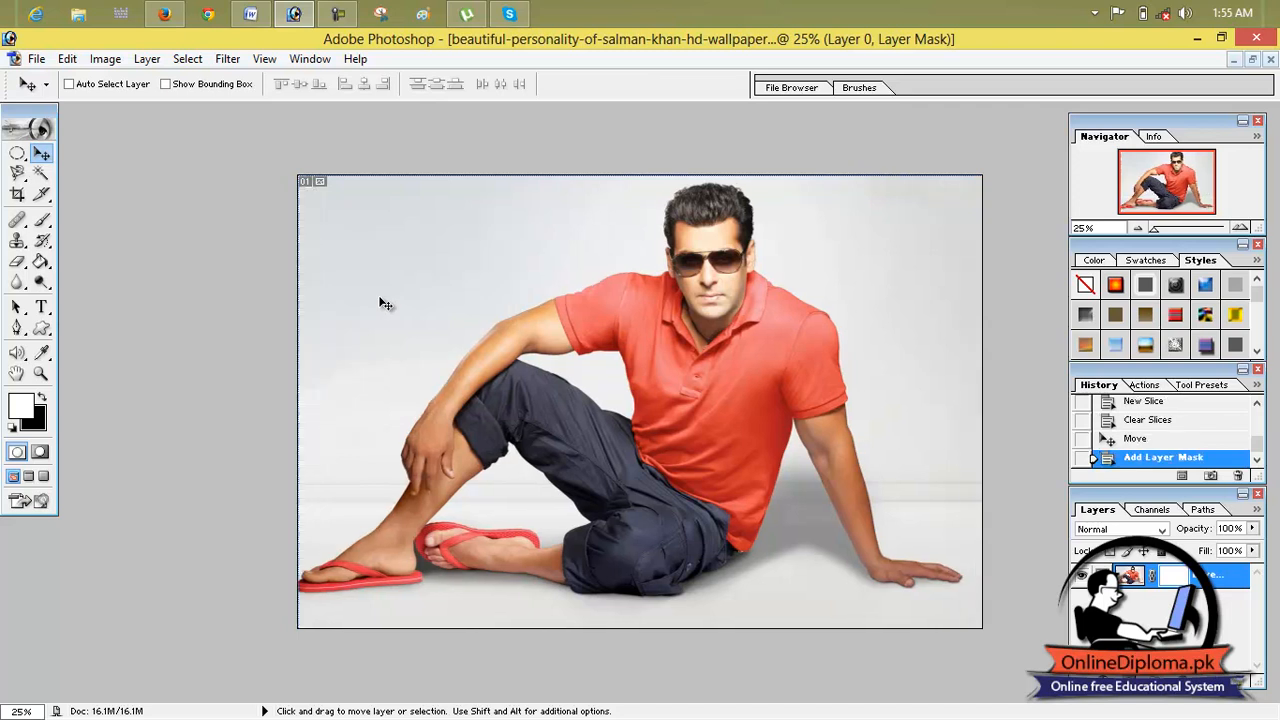
- Remove the layer mask from Layer 0 by applying it
{"action": "left_click", "coordinate": [147, 59]}
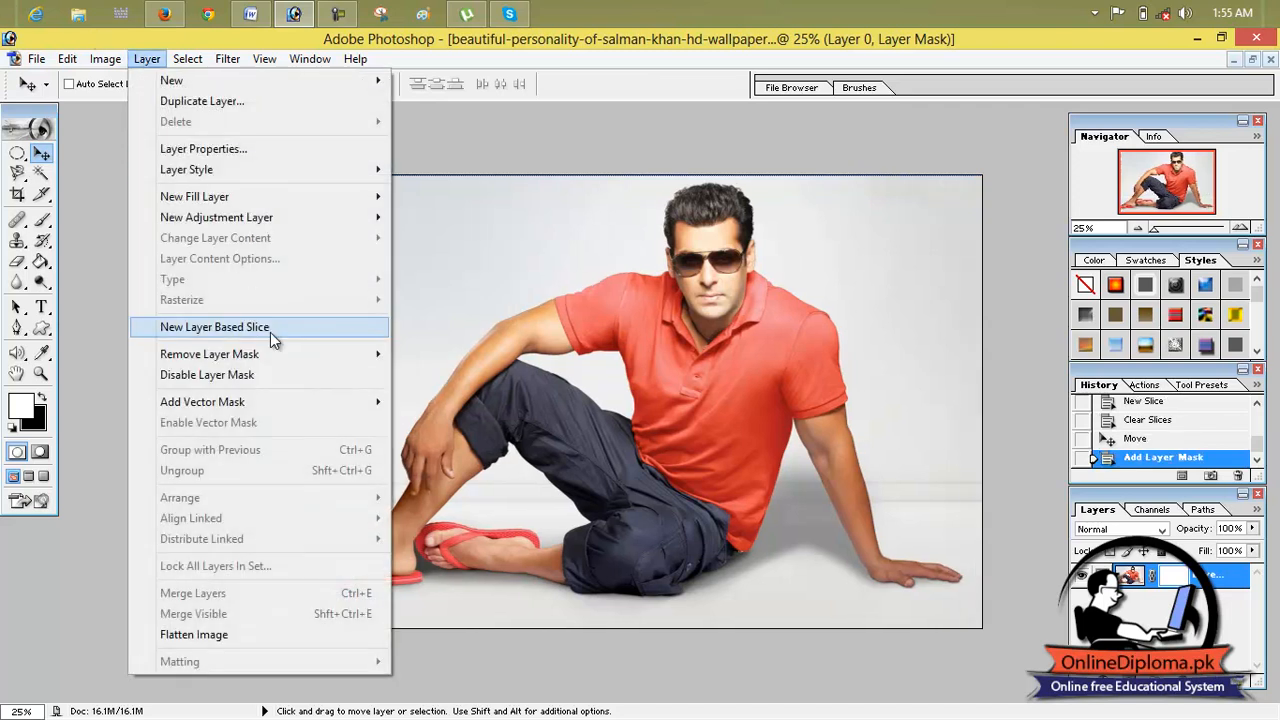
{"action": "mouse_move", "coordinate": [272, 355]}
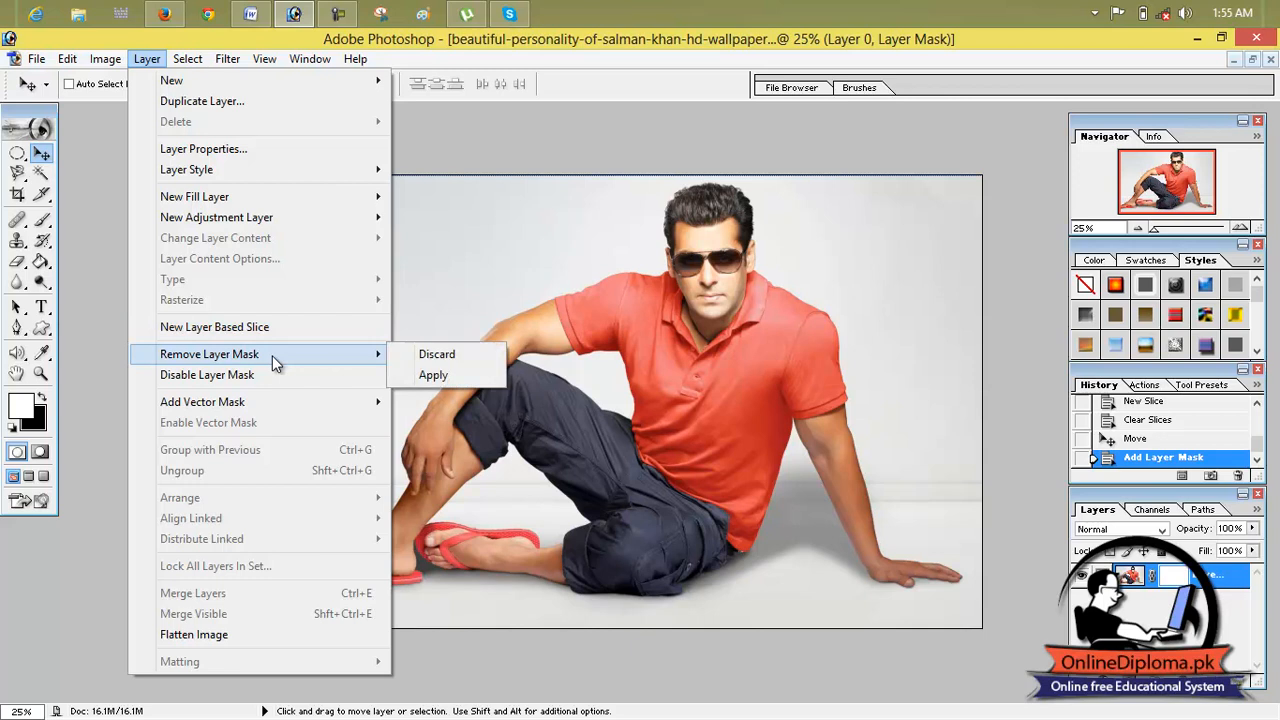
{"action": "left_click", "coordinate": [460, 375]}
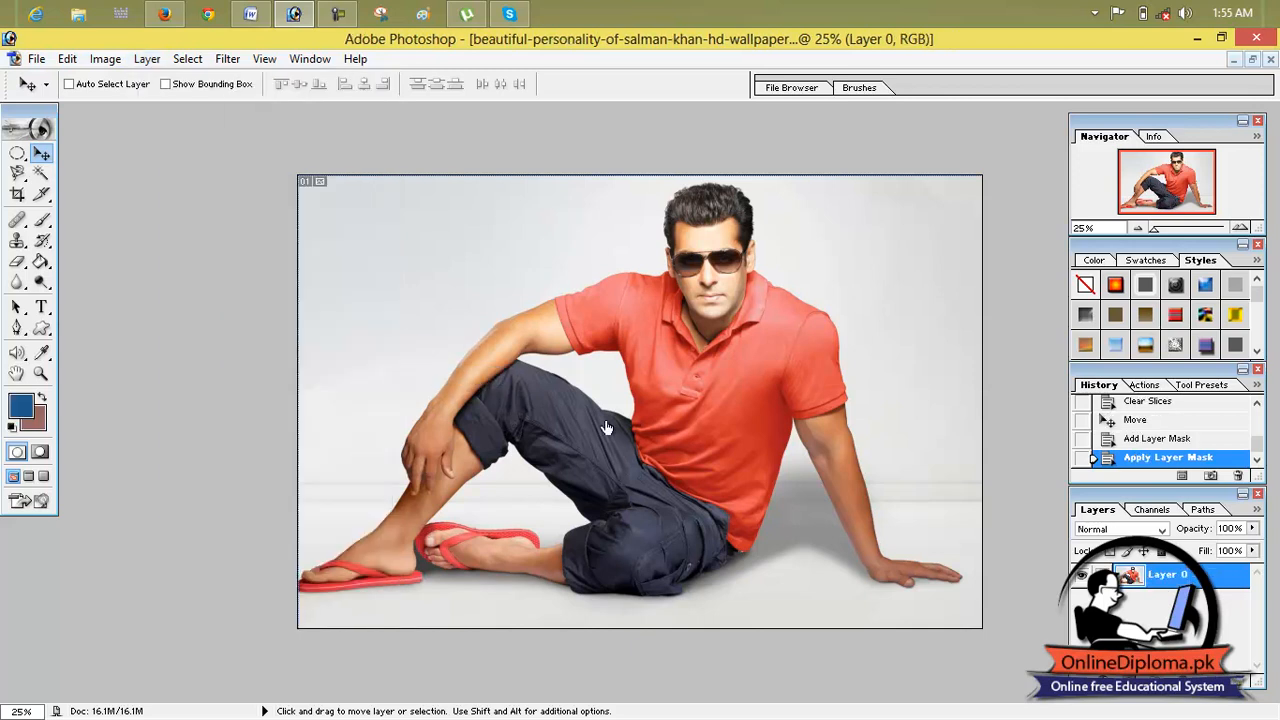
- Add a Hide All vector mask to Layer 0
{"action": "left_click", "coordinate": [147, 59]}
{"action": "mouse_move", "coordinate": [222, 362]}
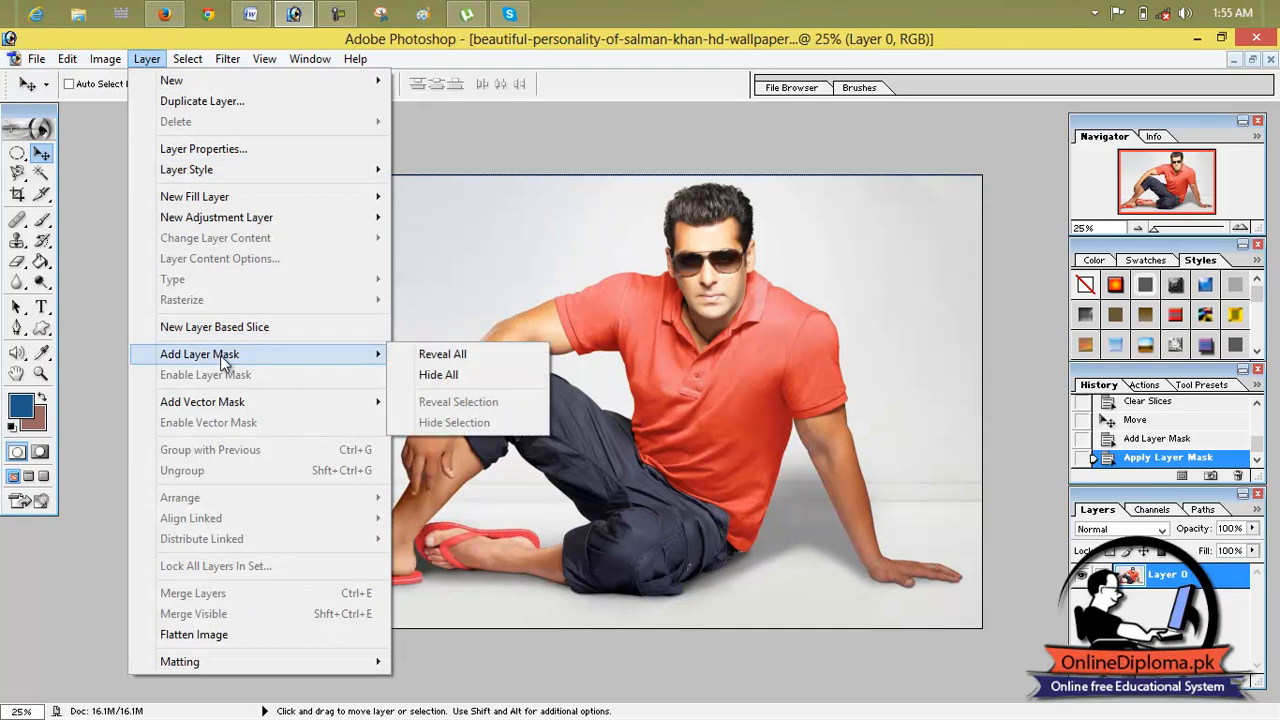
{"action": "mouse_move", "coordinate": [235, 410]}
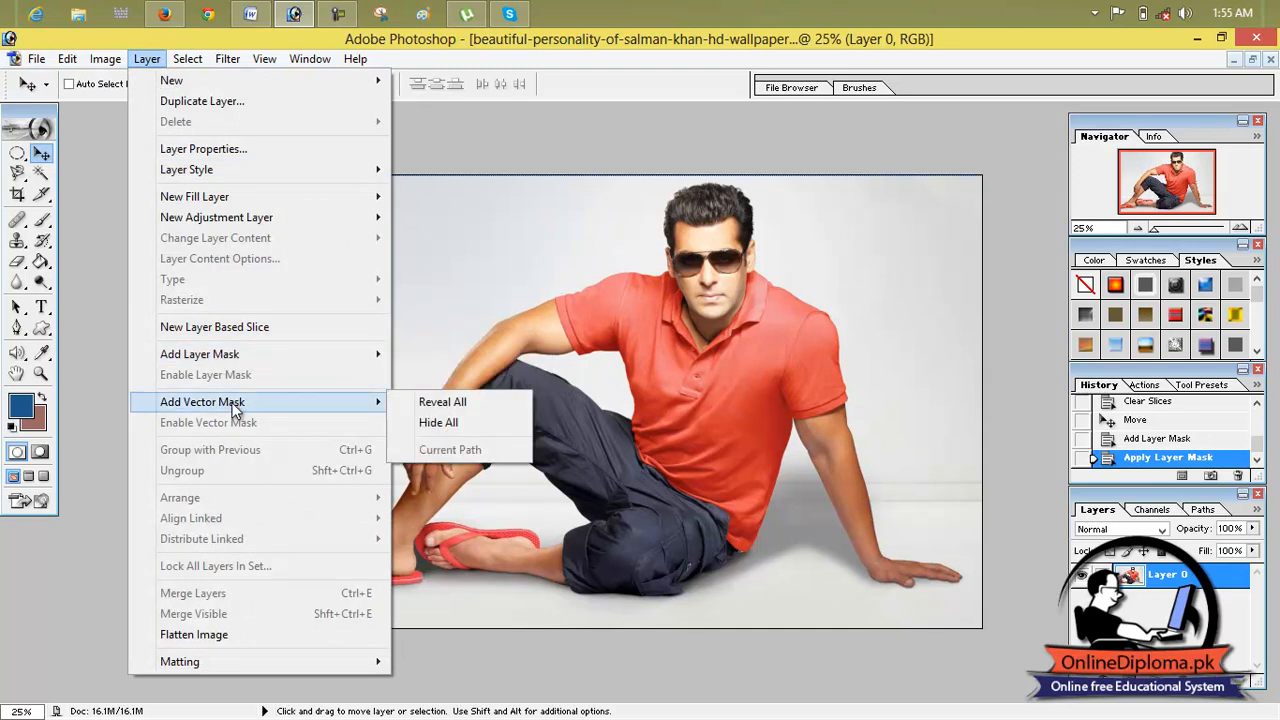
{"action": "left_click", "coordinate": [474, 432]}
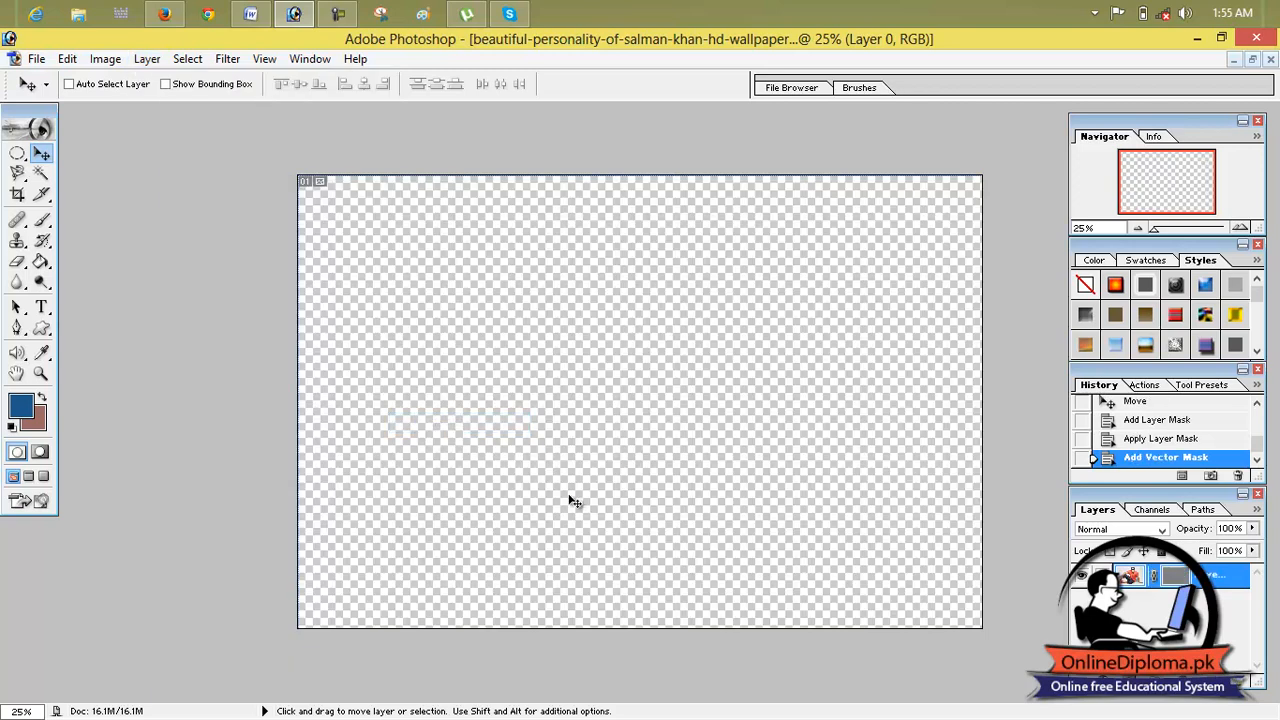
- Disable the vector mask on Layer 0 and delete it from the layer
{"action": "left_click", "coordinate": [150, 59]}
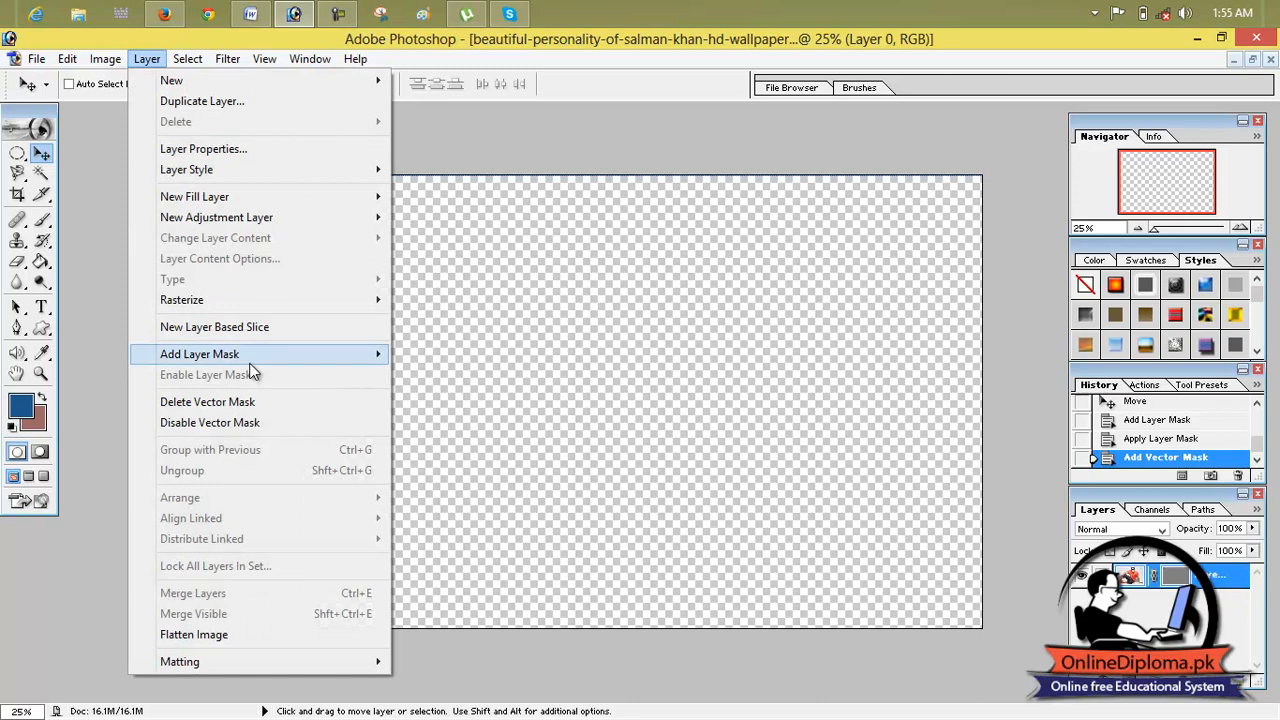
{"action": "left_click", "coordinate": [274, 424]}
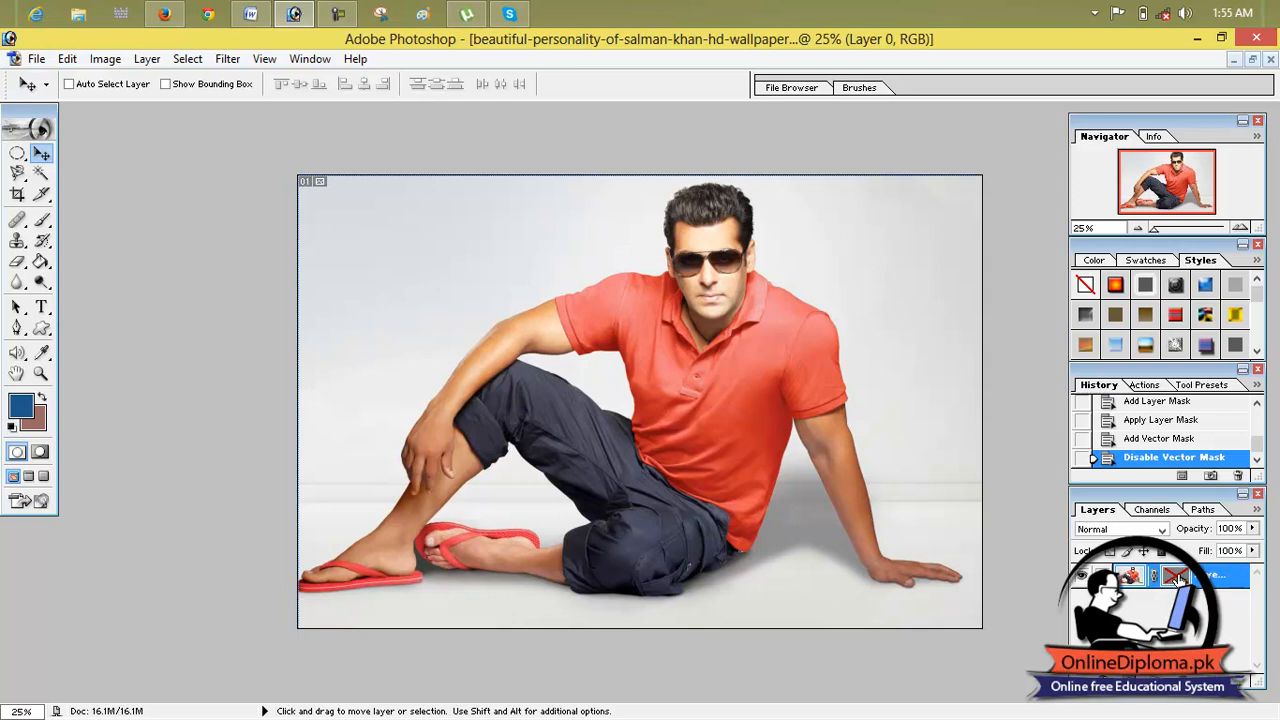
{"action": "left_click", "coordinate": [187, 59]}
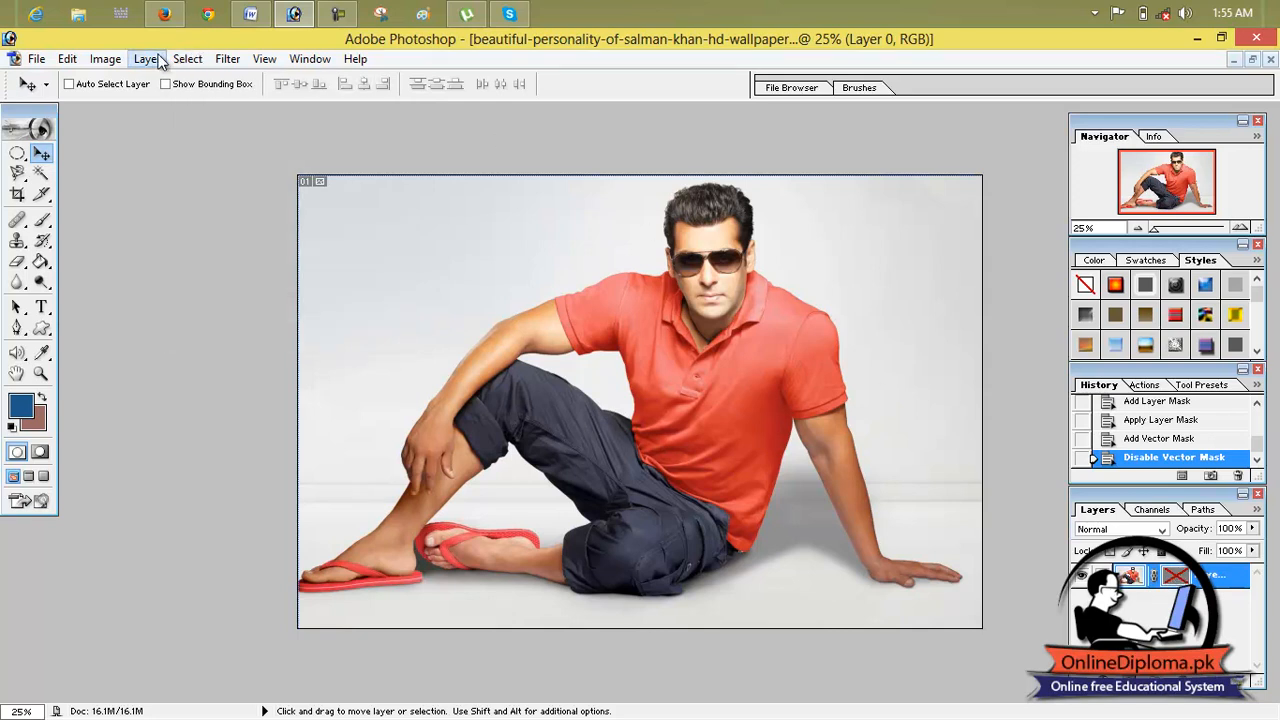
{"action": "left_click", "coordinate": [150, 59]}
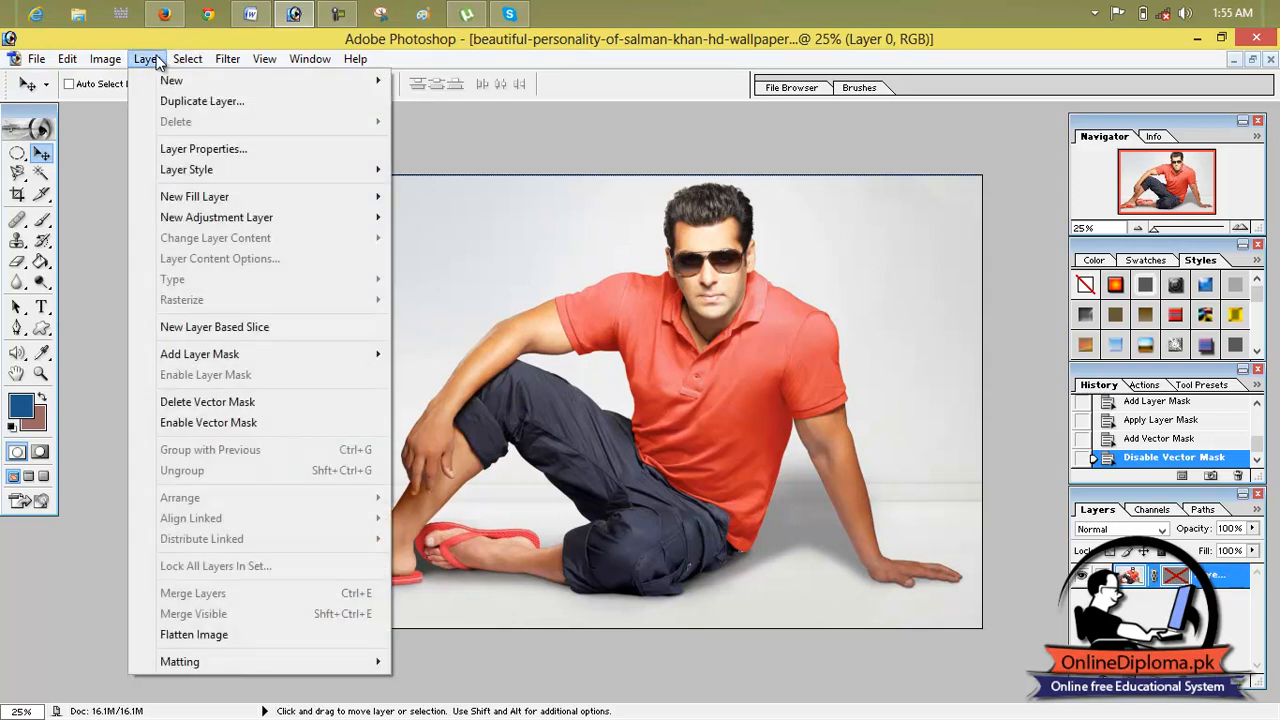
{"action": "left_click", "coordinate": [207, 402]}
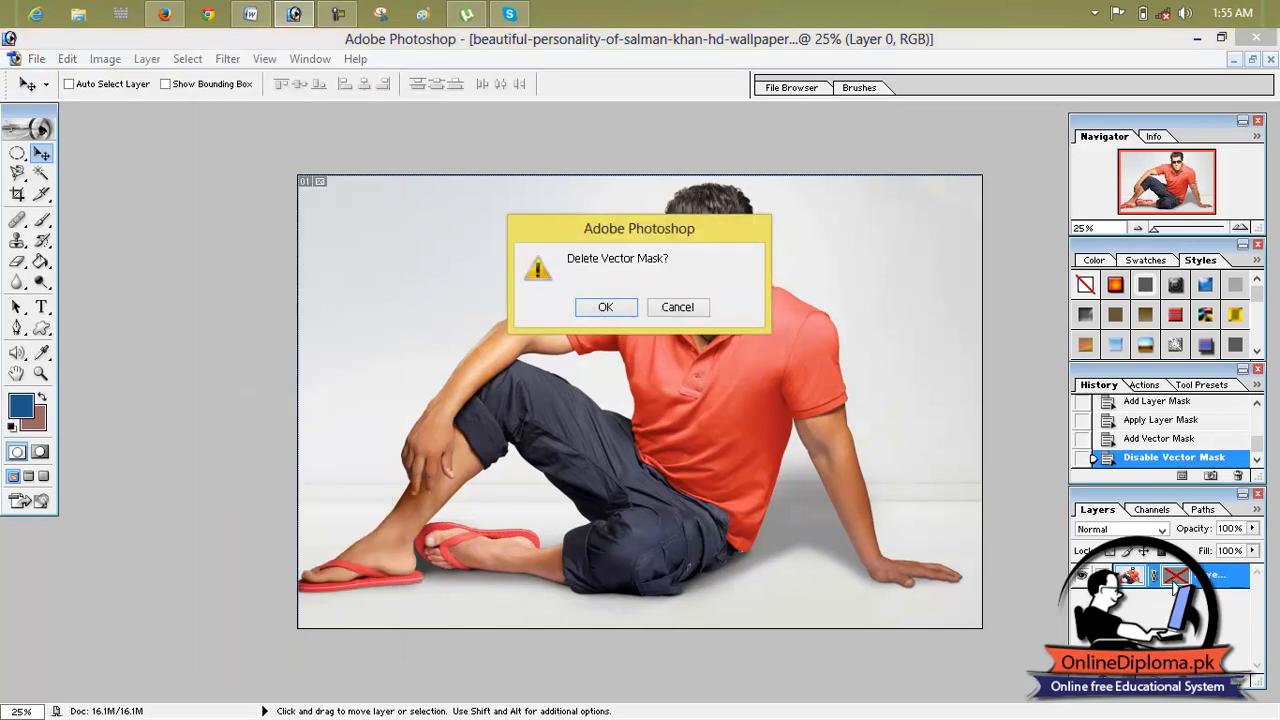
{"action": "left_click", "coordinate": [606, 308]}
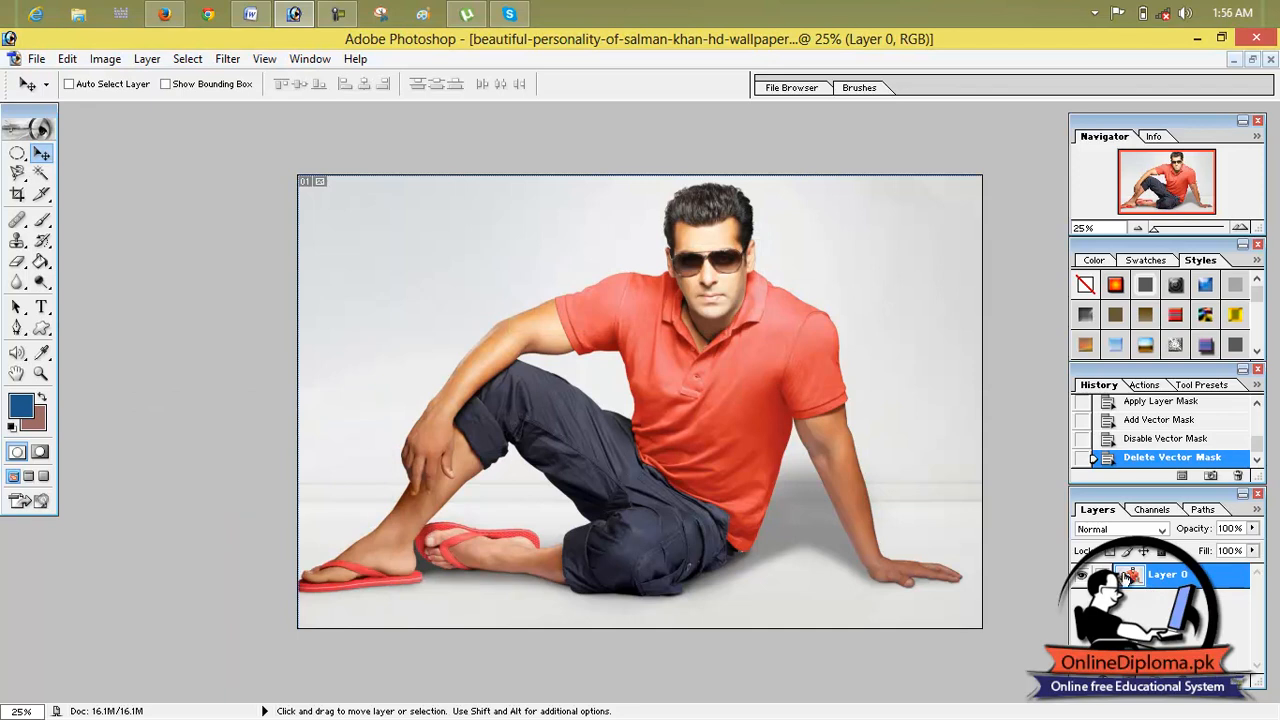
{"action": "left_click", "coordinate": [187, 60]}
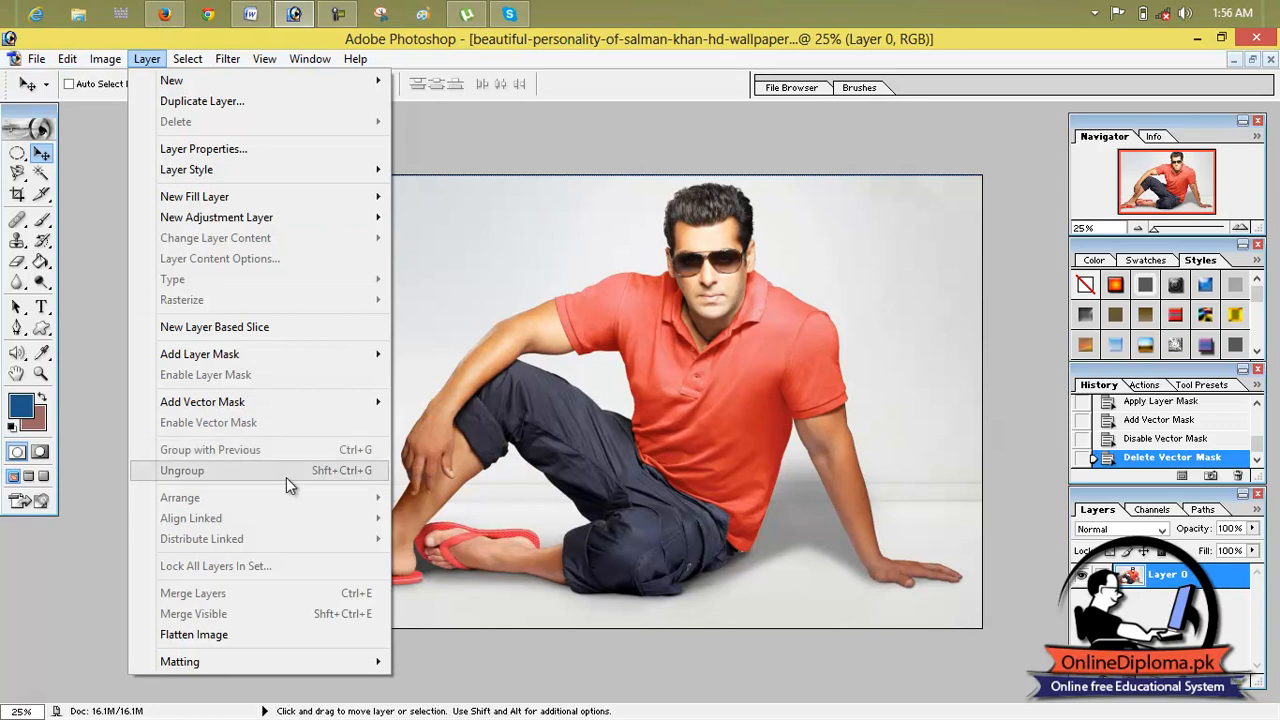
{"action": "left_click", "coordinate": [566, 420]}
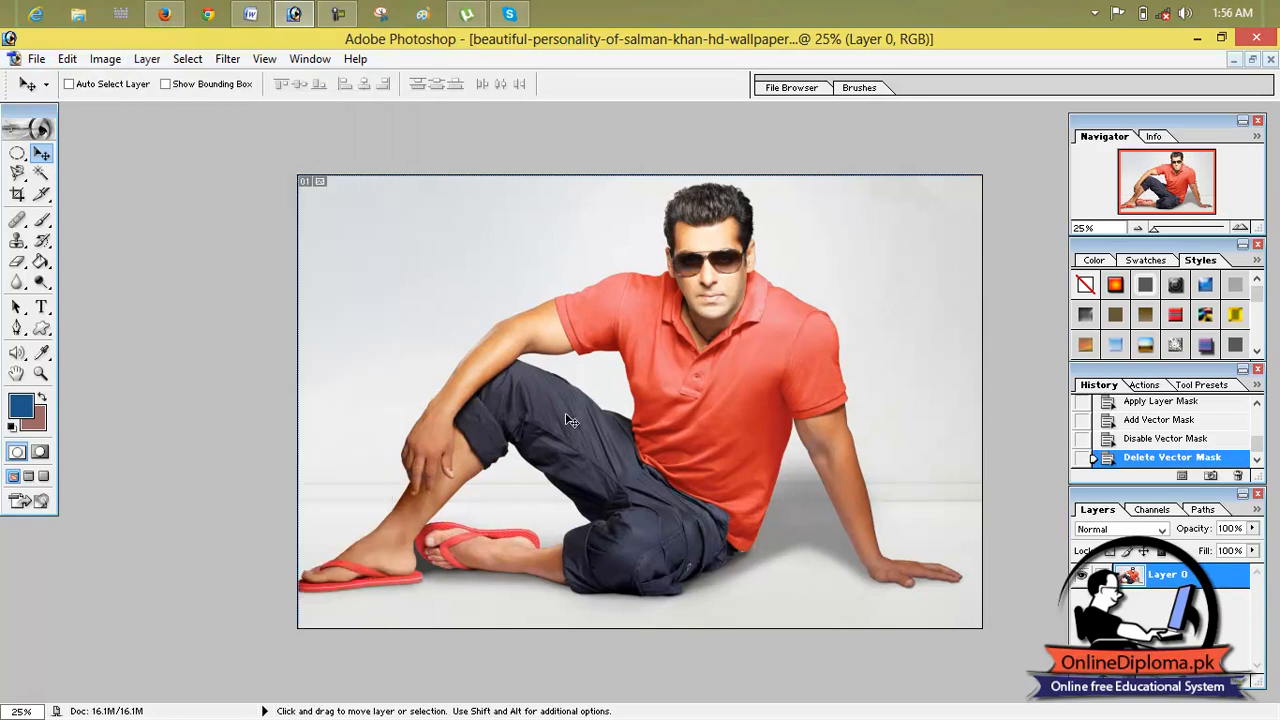
- Use the Magic Wand to select and clear the light backdrop around the man and the gap between his arm and knee
{"action": "left_click", "coordinate": [41, 173]}
{"action": "left_click", "coordinate": [446, 282]}
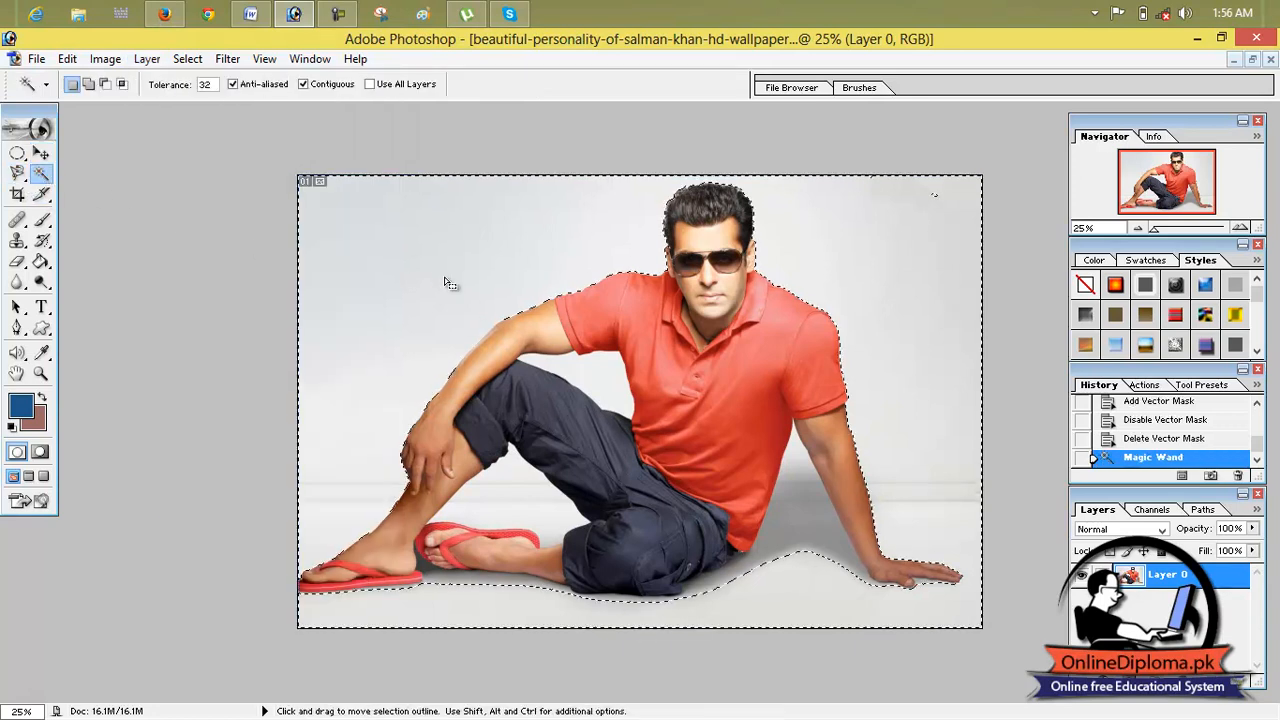
{"action": "key", "text": "Delete"}
{"action": "left_click", "coordinate": [565, 365]}
{"action": "key", "text": "Delete"}
- Select and clear the gray floor shadow between the man's torso and supporting arm with the Magic Wand
{"action": "left_click", "coordinate": [830, 541]}
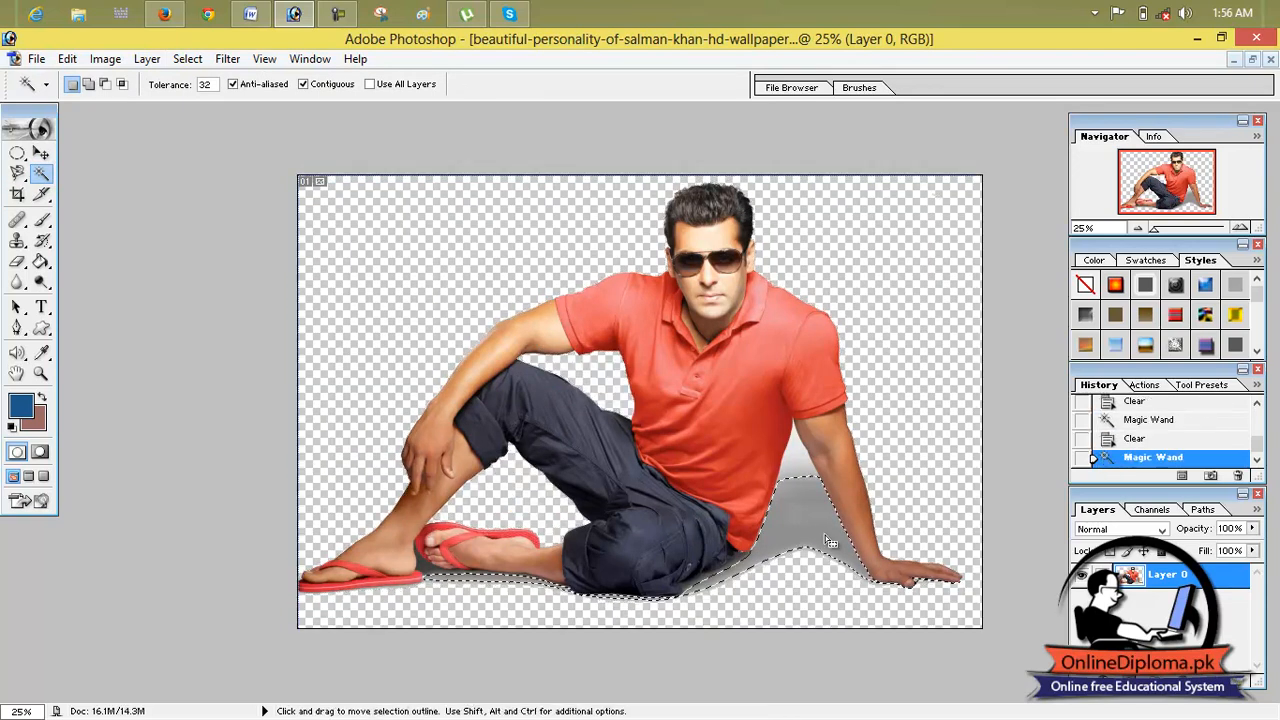
{"action": "key", "text": "Delete"}
{"action": "left_click", "coordinate": [796, 553]}
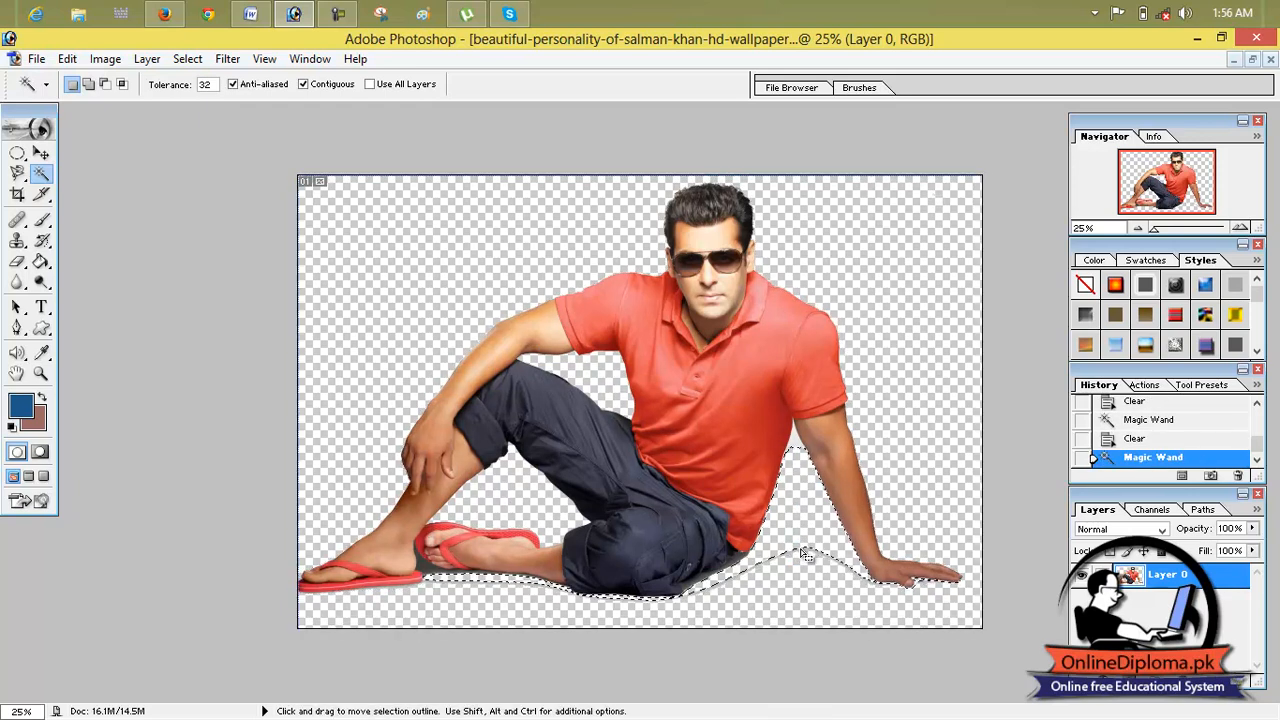
{"action": "left_click", "coordinate": [857, 581]}
{"action": "key", "text": "Delete"}
- Select and clear the leftover thin gray strip running beneath the man's trousers with the Magic Wand
{"action": "scroll", "coordinate": [846, 562], "scroll_direction": "down", "scroll_amount": 3}
{"action": "scroll", "coordinate": [838, 558], "scroll_direction": "up", "scroll_amount": 9}
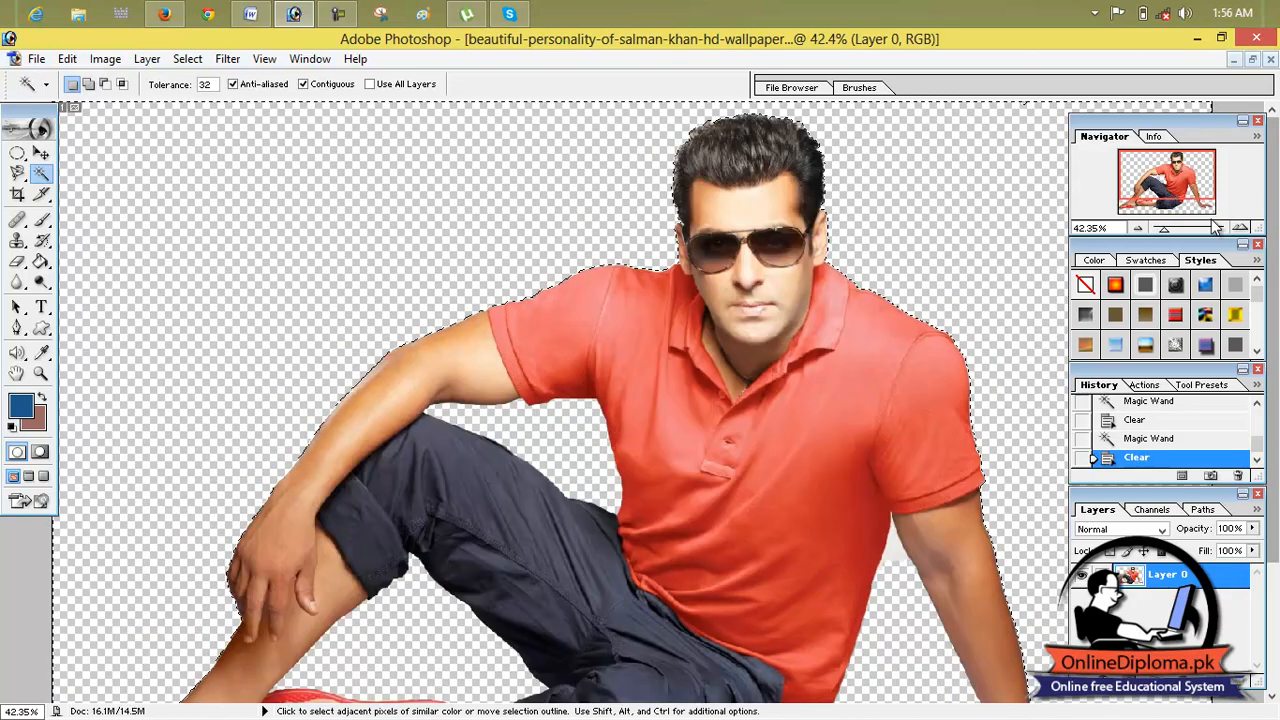
{"action": "left_click_drag", "start_coordinate": [1166, 230], "coordinate": [1194, 229]}
{"action": "key", "text": "space"}
{"action": "left_click_drag", "start_coordinate": [920, 394], "coordinate": [586, 5]}
{"action": "key", "text": "space"}
{"action": "left_click_drag", "start_coordinate": [800, 598], "coordinate": [664, 187]}
{"action": "key", "text": "space"}
{"action": "left_click_drag", "start_coordinate": [774, 509], "coordinate": [718, 137]}
{"action": "key", "text": "space"}
{"action": "left_click_drag", "start_coordinate": [731, 409], "coordinate": [731, 180]}
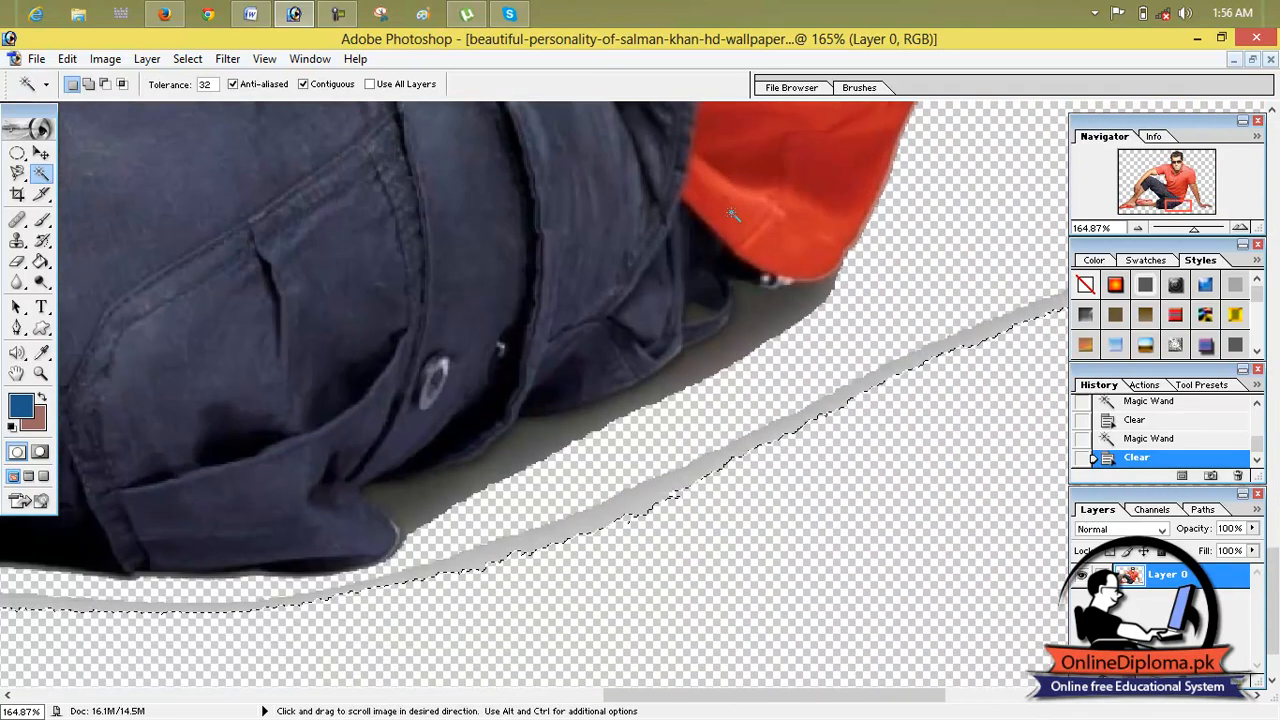
{"action": "left_click", "coordinate": [799, 424]}
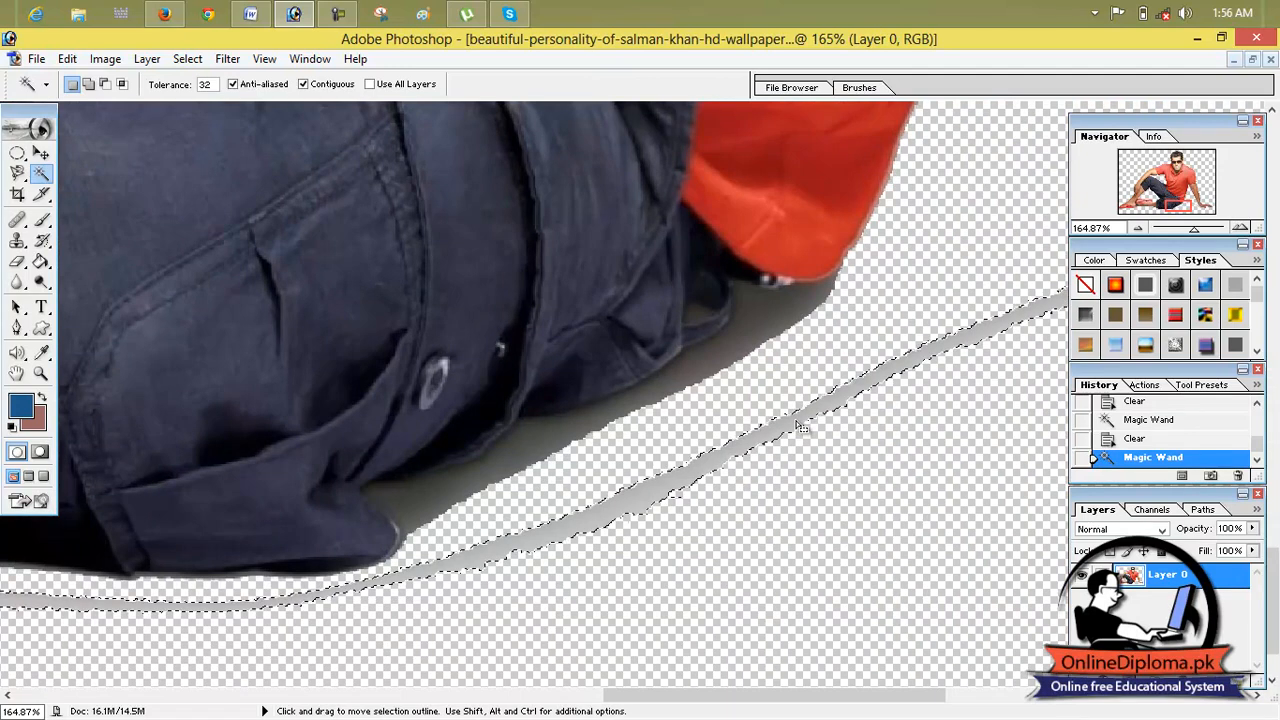
{"action": "key", "text": "Delete"}
{"action": "left_click_drag", "start_coordinate": [691, 478], "coordinate": [749, 480]}
{"action": "scroll", "coordinate": [749, 480], "scroll_direction": "down", "scroll_amount": 1}
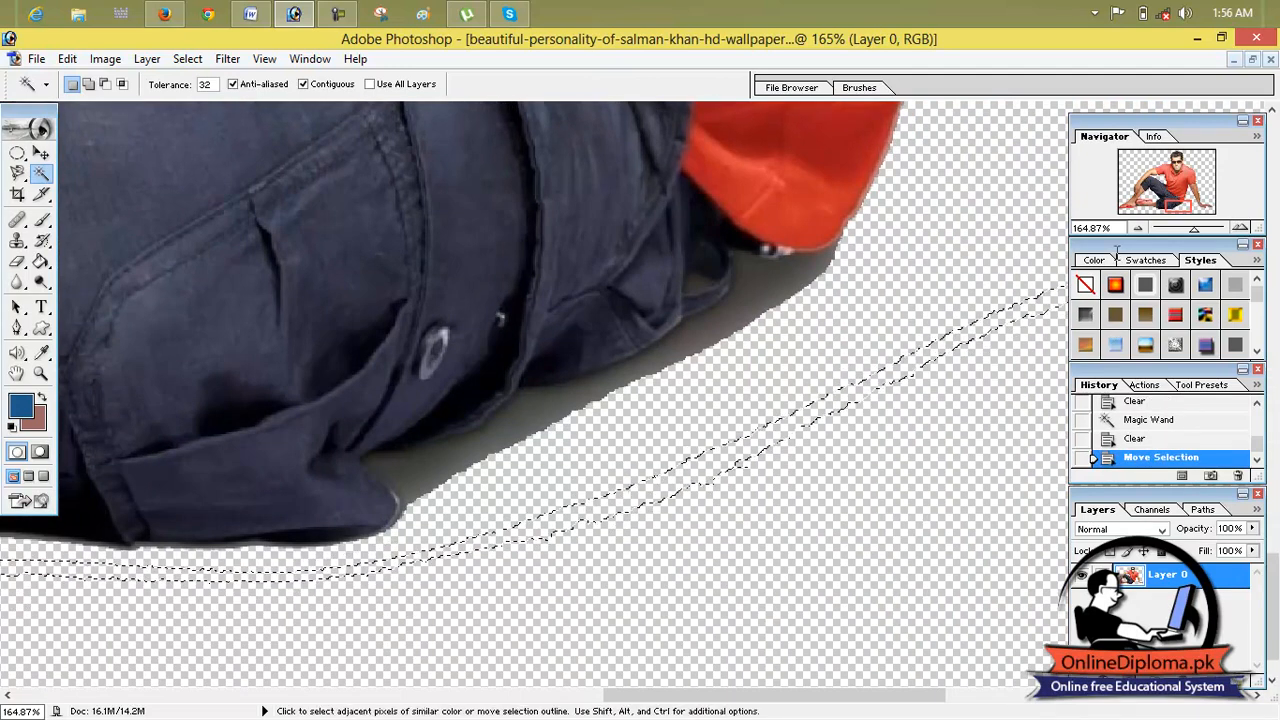
- Examine the cutout's edges up close around the image, and return to a view of the whole figure
{"action": "key", "text": "space"}
{"action": "left_click_drag", "start_coordinate": [638, 211], "coordinate": [10, 226]}
{"action": "left_click_drag", "start_coordinate": [961, 220], "coordinate": [329, 457]}
{"action": "left_click_drag", "start_coordinate": [923, 357], "coordinate": [880, 666]}
{"action": "left_click_drag", "start_coordinate": [789, 163], "coordinate": [1047, 709]}
{"action": "left_click_drag", "start_coordinate": [853, 285], "coordinate": [1070, 612]}
{"action": "left_click_drag", "start_coordinate": [1193, 228], "coordinate": [1161, 236]}
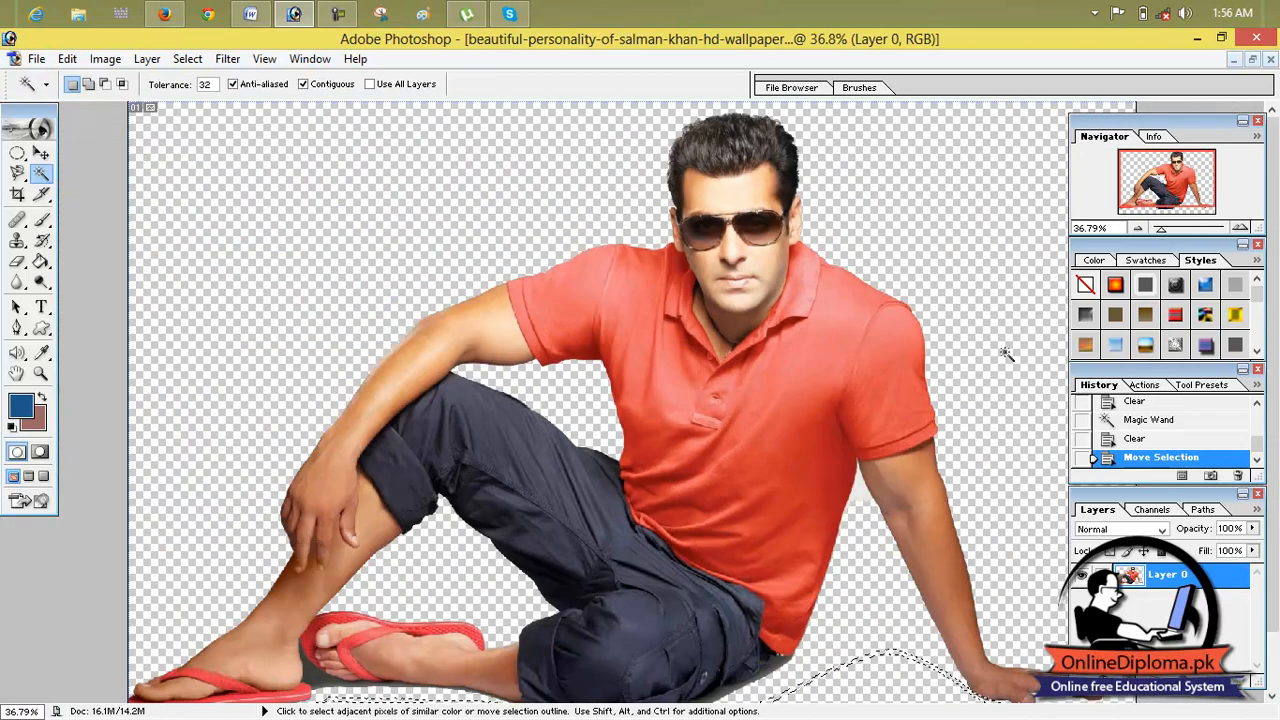
{"action": "left_click_drag", "start_coordinate": [1158, 233], "coordinate": [1143, 233]}
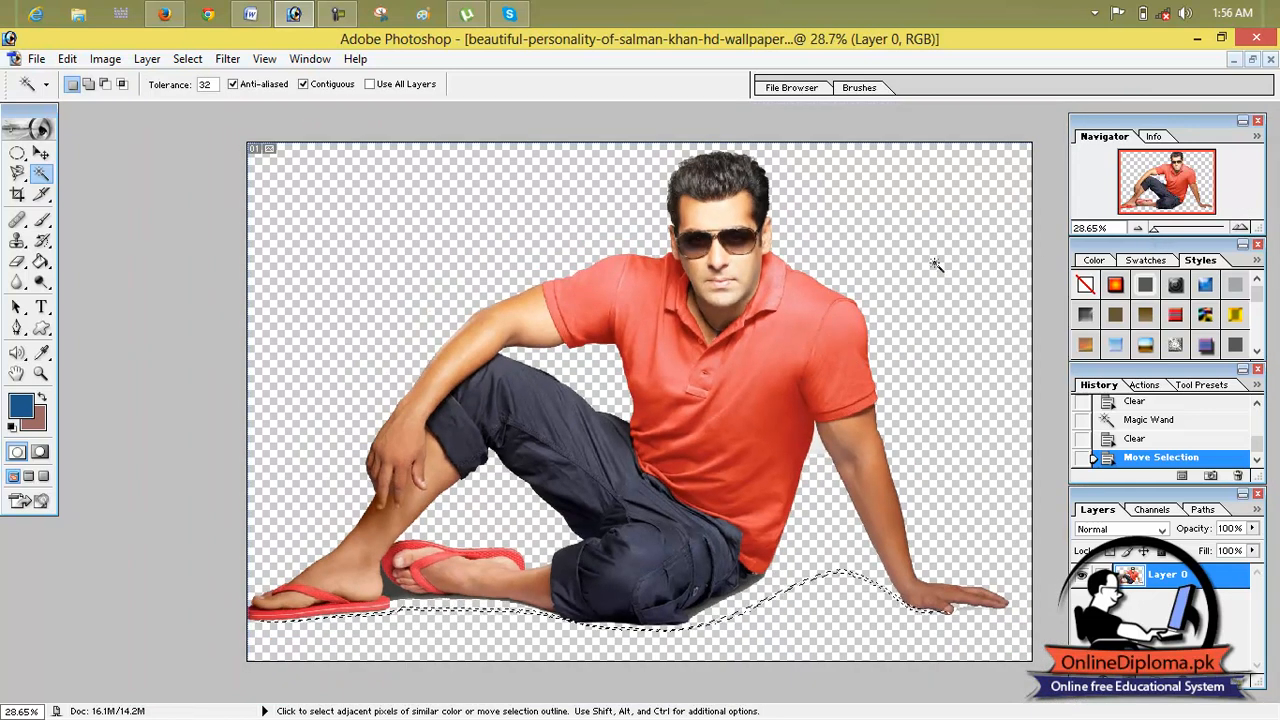
- Shift the cutout figure on Layer 0 slightly to the left and clear the active selection
{"action": "left_click", "coordinate": [40, 152]}
{"action": "left_click_drag", "start_coordinate": [677, 375], "coordinate": [708, 381]}
{"action": "key", "text": "ctrl+d"}
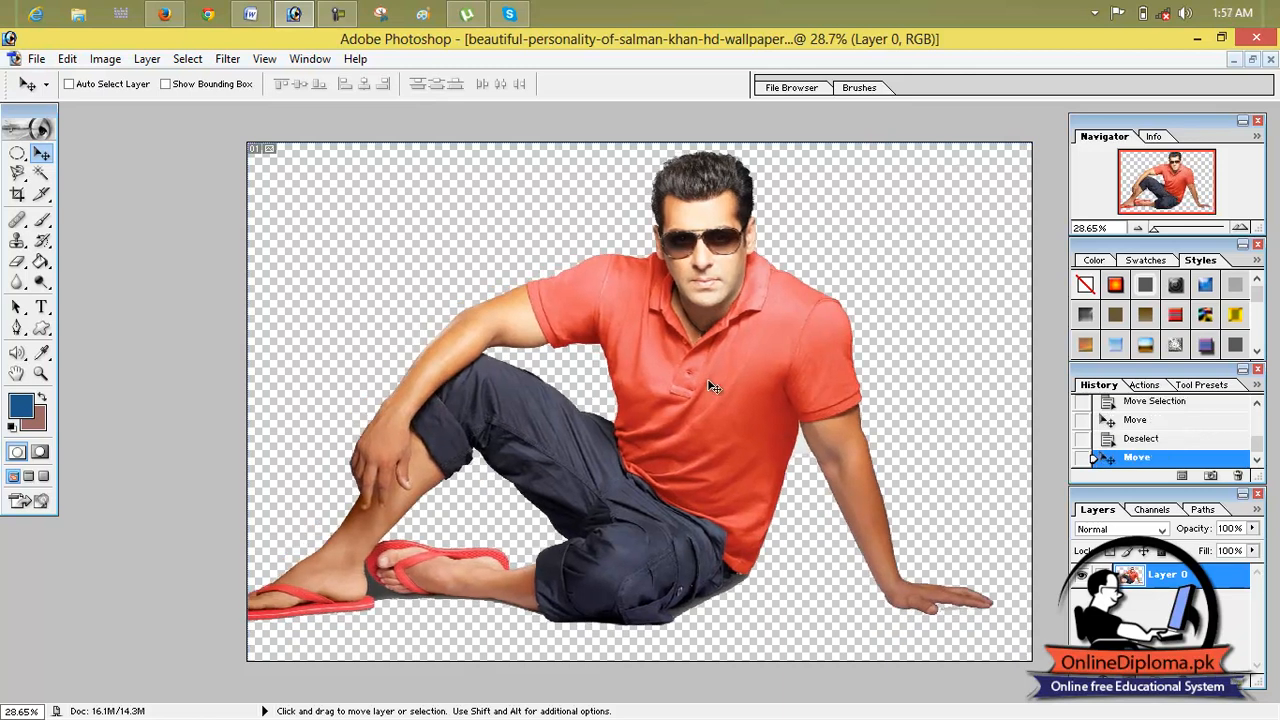
- Duplicate the cutout figure onto a new layer and place the copy below and to the right of the original
{"action": "left_click_drag", "start_coordinate": [676, 340], "coordinate": [813, 411]}
{"action": "mouse_move", "coordinate": [750, 326]}
{"action": "left_mouse_down"}
{"action": "mouse_move", "coordinate": [708, 312]}
{"action": "mouse_move", "coordinate": [742, 342]}
{"action": "left_mouse_up"}
{"action": "mouse_move", "coordinate": [704, 290]}
{"action": "left_mouse_down"}
{"action": "mouse_move", "coordinate": [656, 274]}
{"action": "mouse_move", "coordinate": [716, 310]}
{"action": "left_mouse_up"}
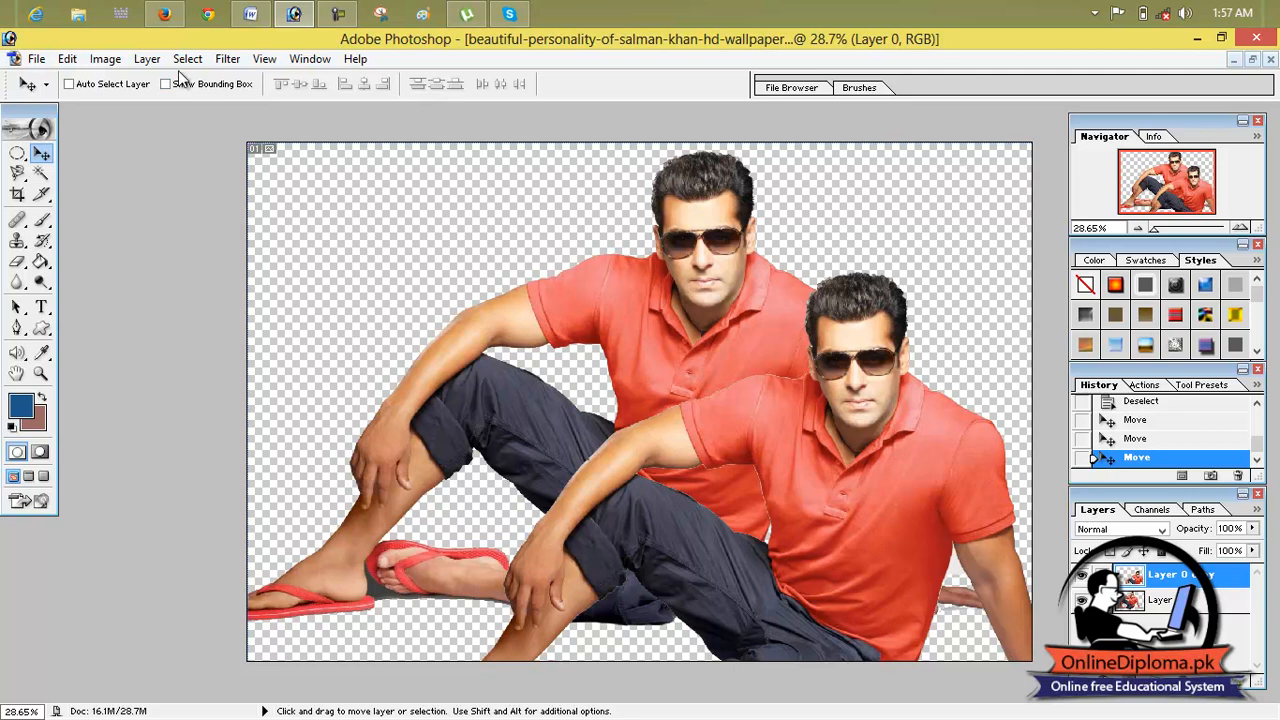
- Try a Hue/Saturation adjustment layer over both figures with the hue shifted toward orange, and cancel it
{"action": "left_click", "coordinate": [147, 60]}
{"action": "mouse_move", "coordinate": [140, 59]}
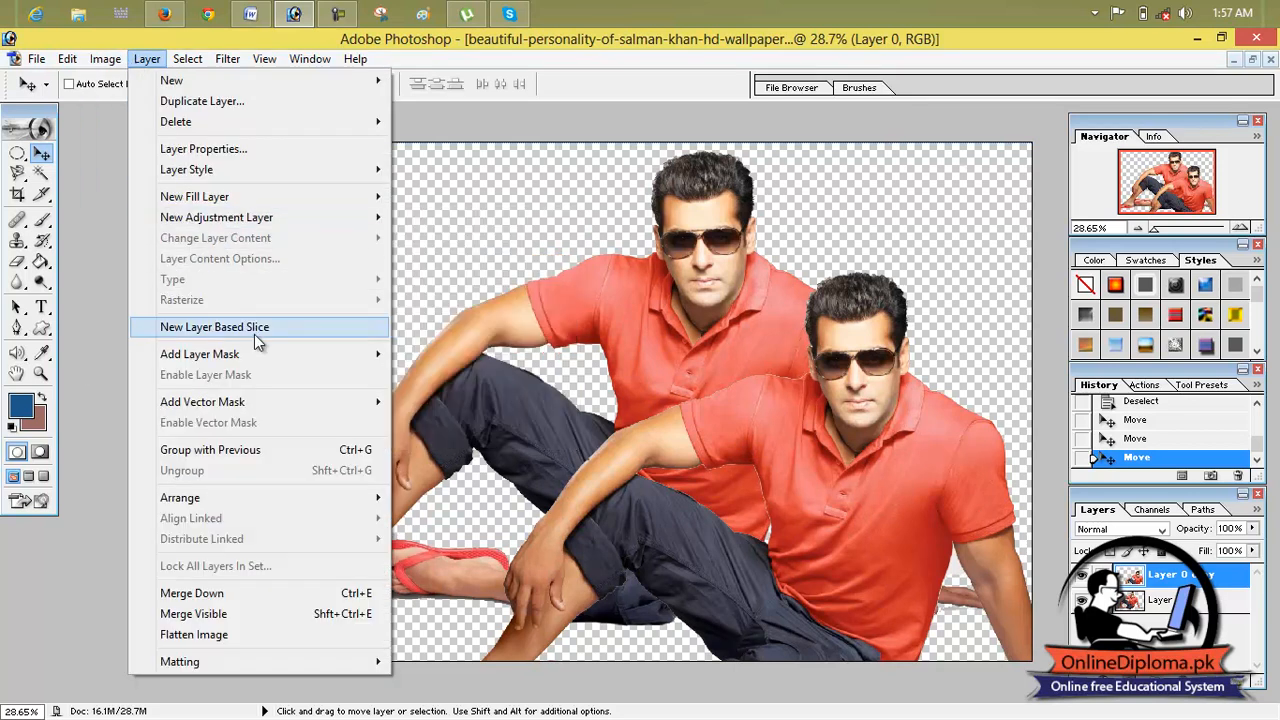
{"action": "mouse_move", "coordinate": [265, 218]}
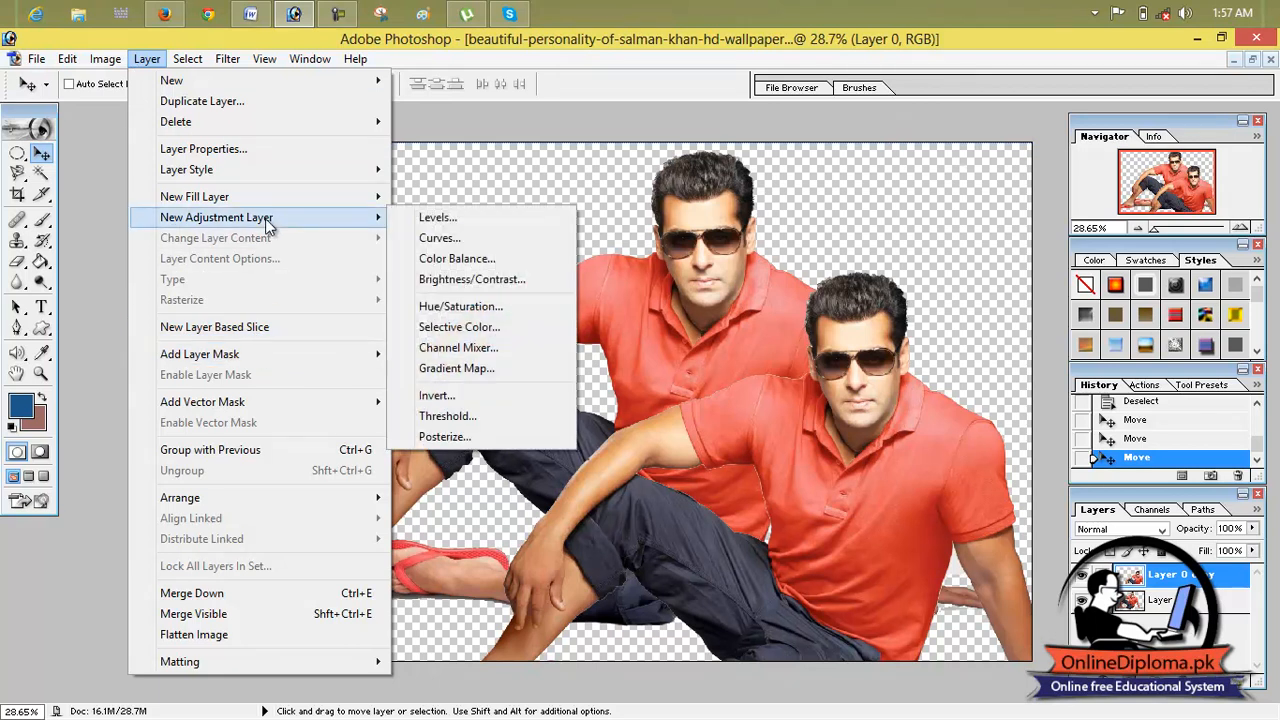
{"action": "left_click", "coordinate": [498, 304]}
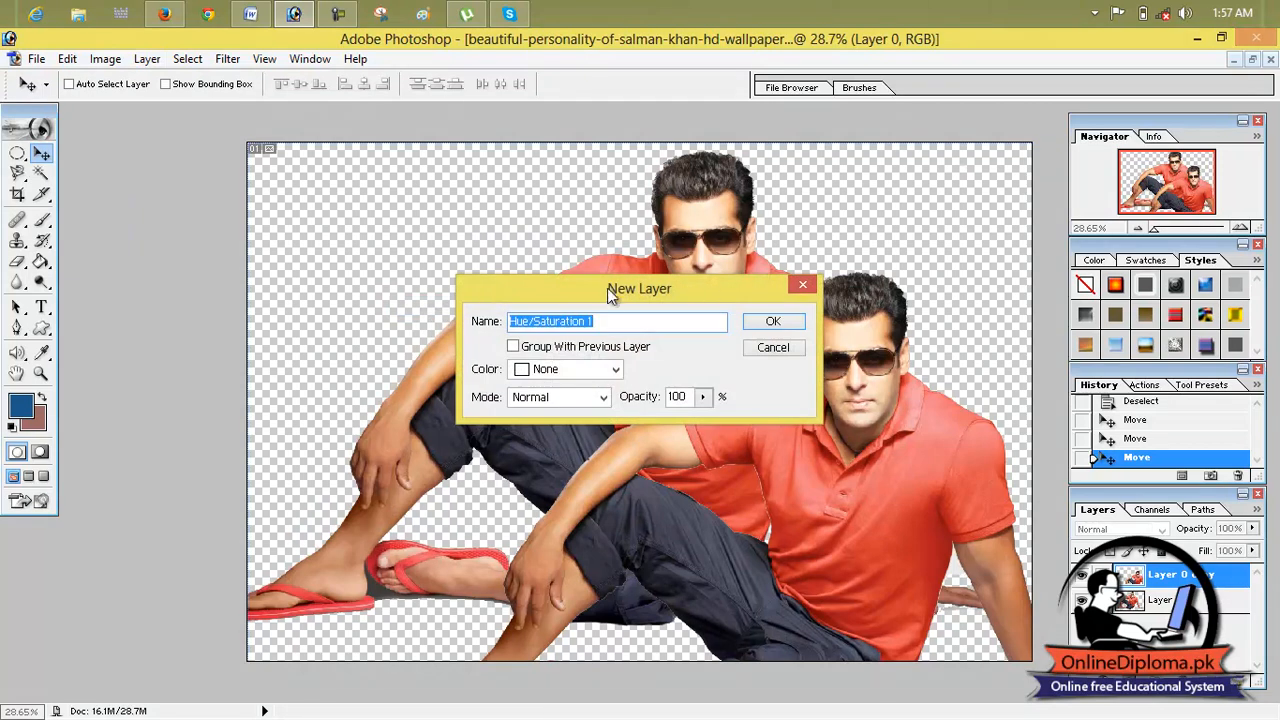
{"action": "left_click_drag", "start_coordinate": [607, 283], "coordinate": [644, 216]}
{"action": "left_click", "coordinate": [805, 252]}
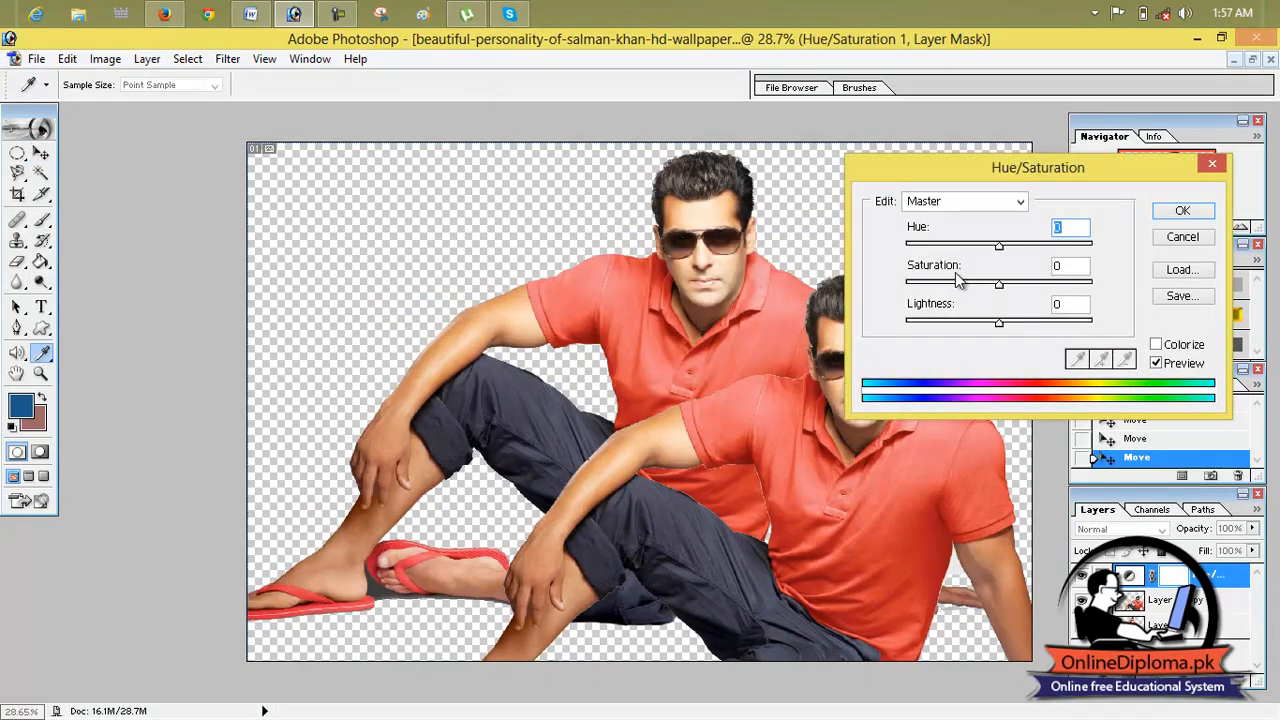
{"action": "left_click_drag", "start_coordinate": [1000, 249], "coordinate": [1027, 249]}
{"action": "left_click", "coordinate": [1212, 163]}
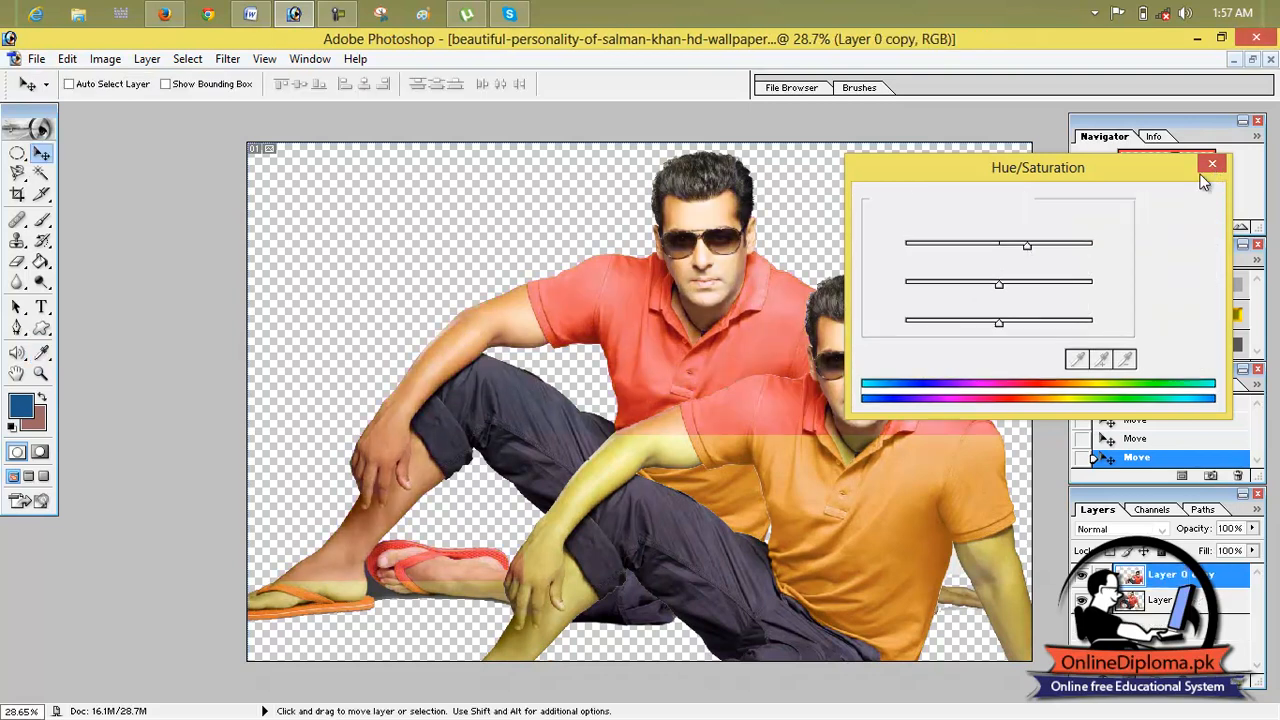
- Apply a Color Balance adjustment to the original Layer 0 with midtone color levels +100, -69 and -89
{"action": "left_click", "coordinate": [1140, 606]}
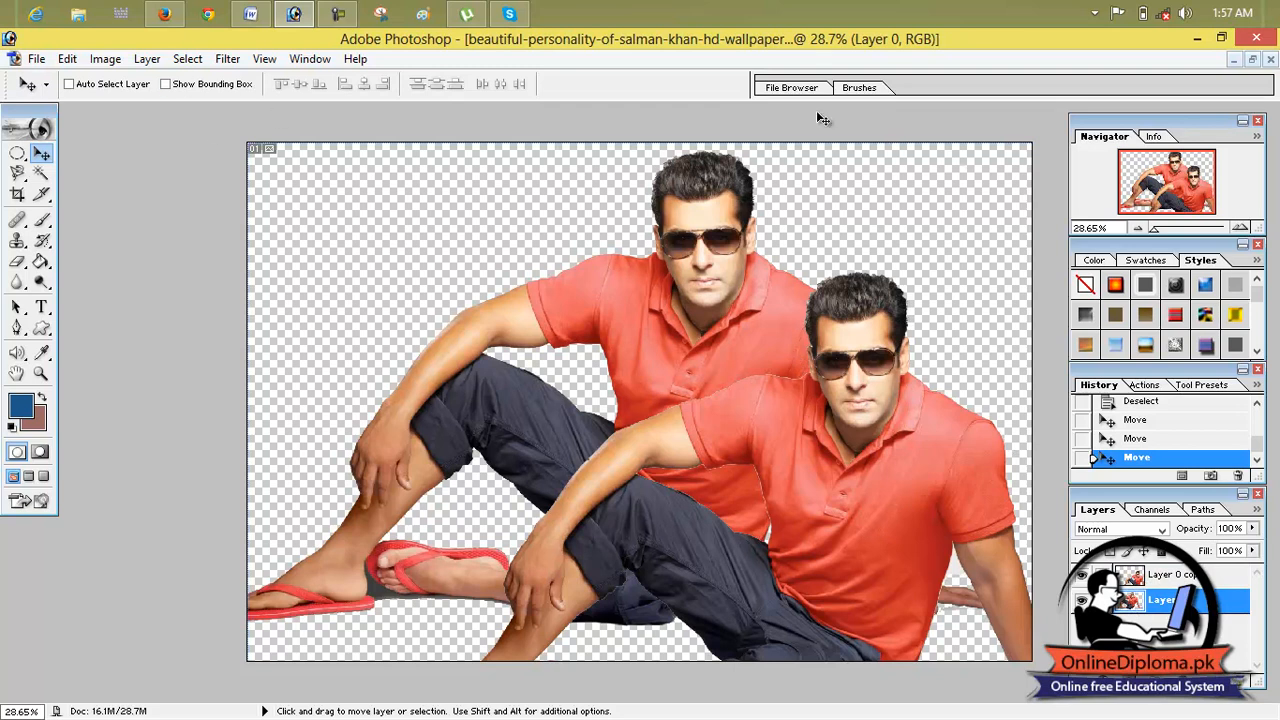
{"action": "left_click", "coordinate": [178, 60]}
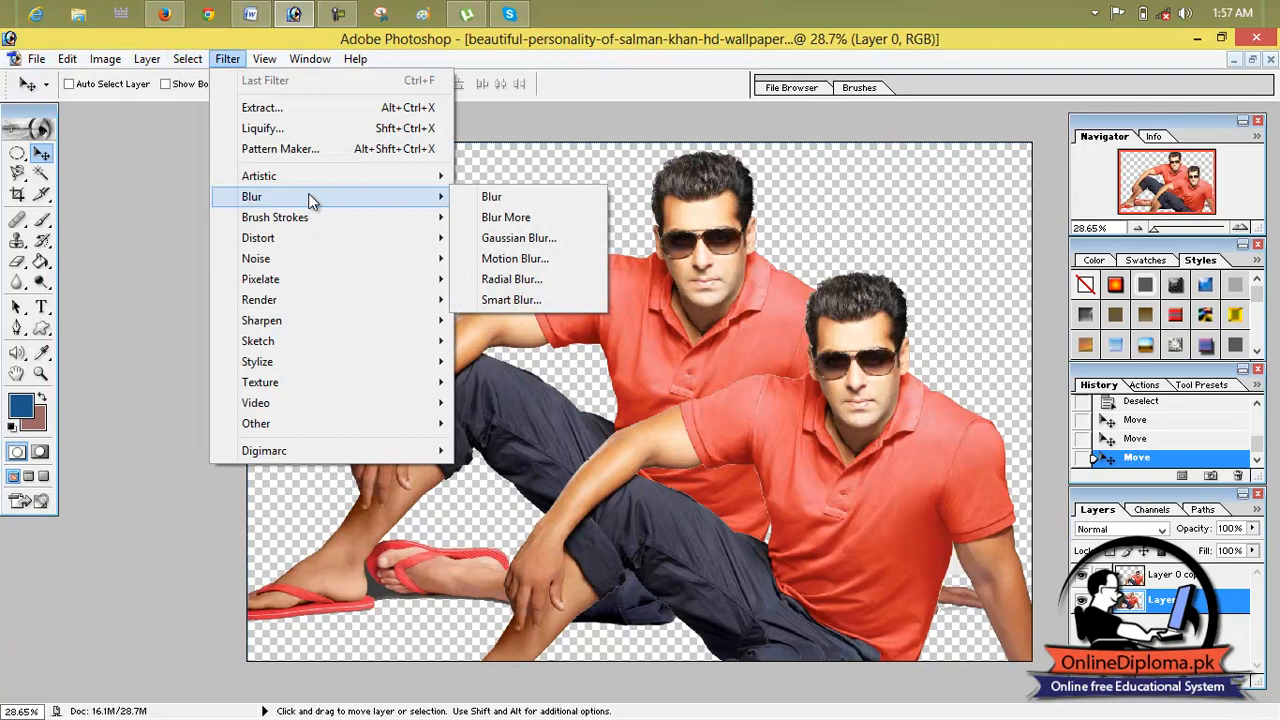
{"action": "mouse_move", "coordinate": [103, 56]}
{"action": "mouse_move", "coordinate": [150, 107]}
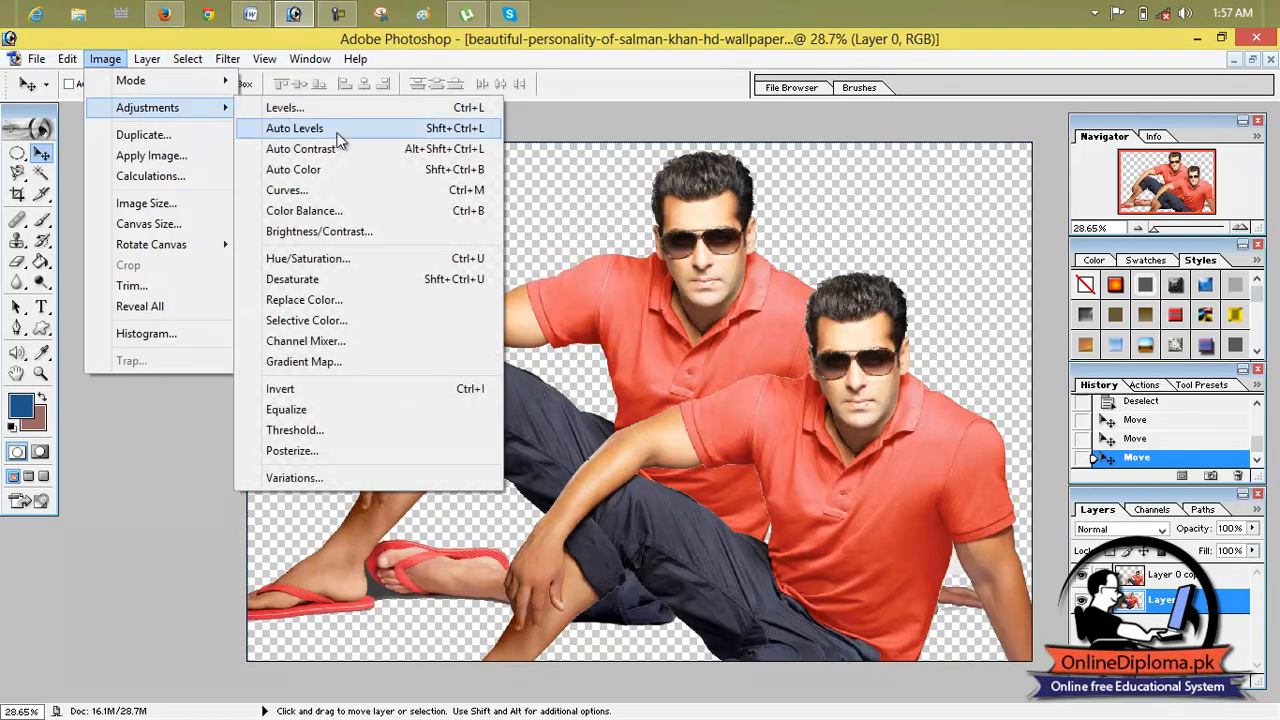
{"action": "left_click", "coordinate": [396, 212]}
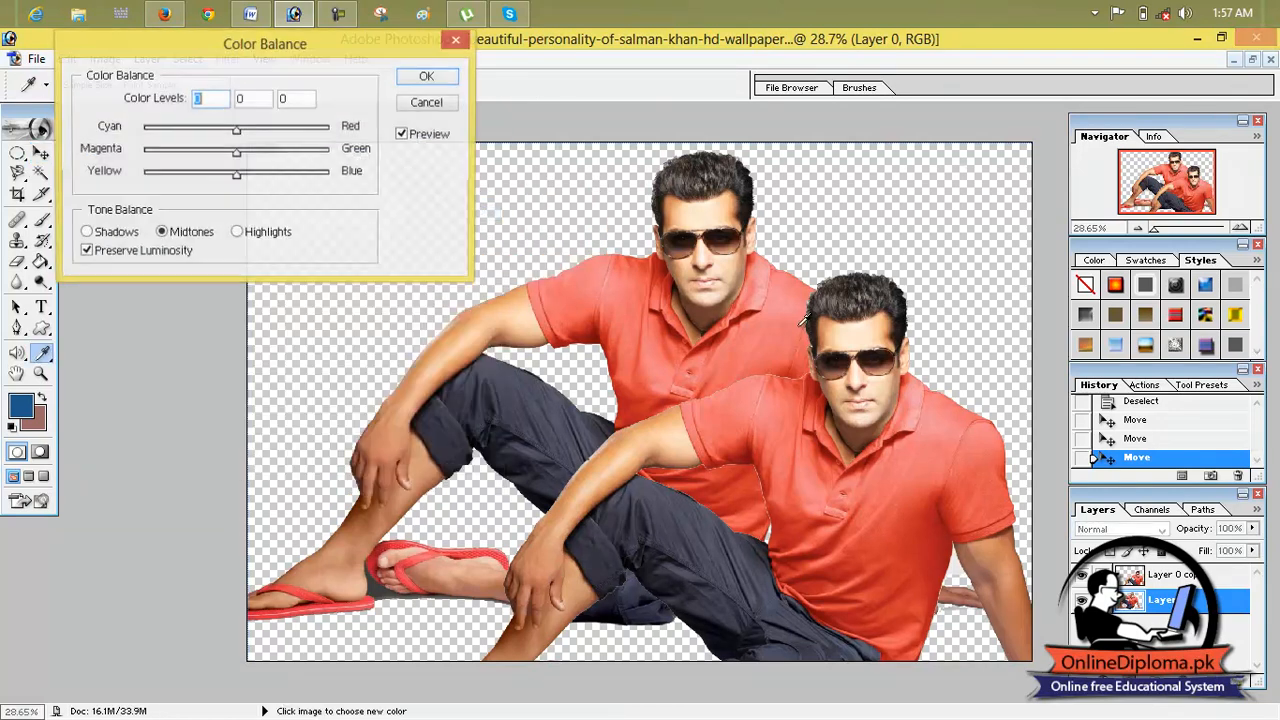
{"action": "left_click_drag", "start_coordinate": [244, 132], "coordinate": [328, 145]}
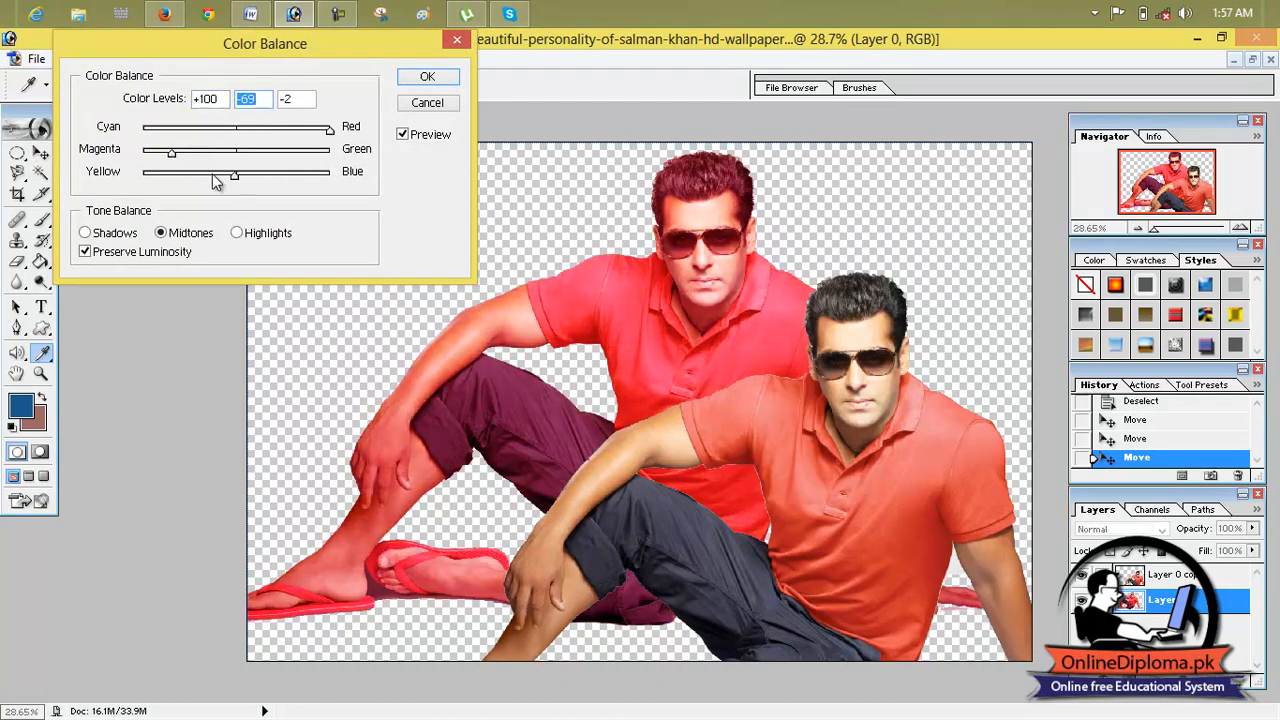
{"action": "left_click", "coordinate": [153, 177]}
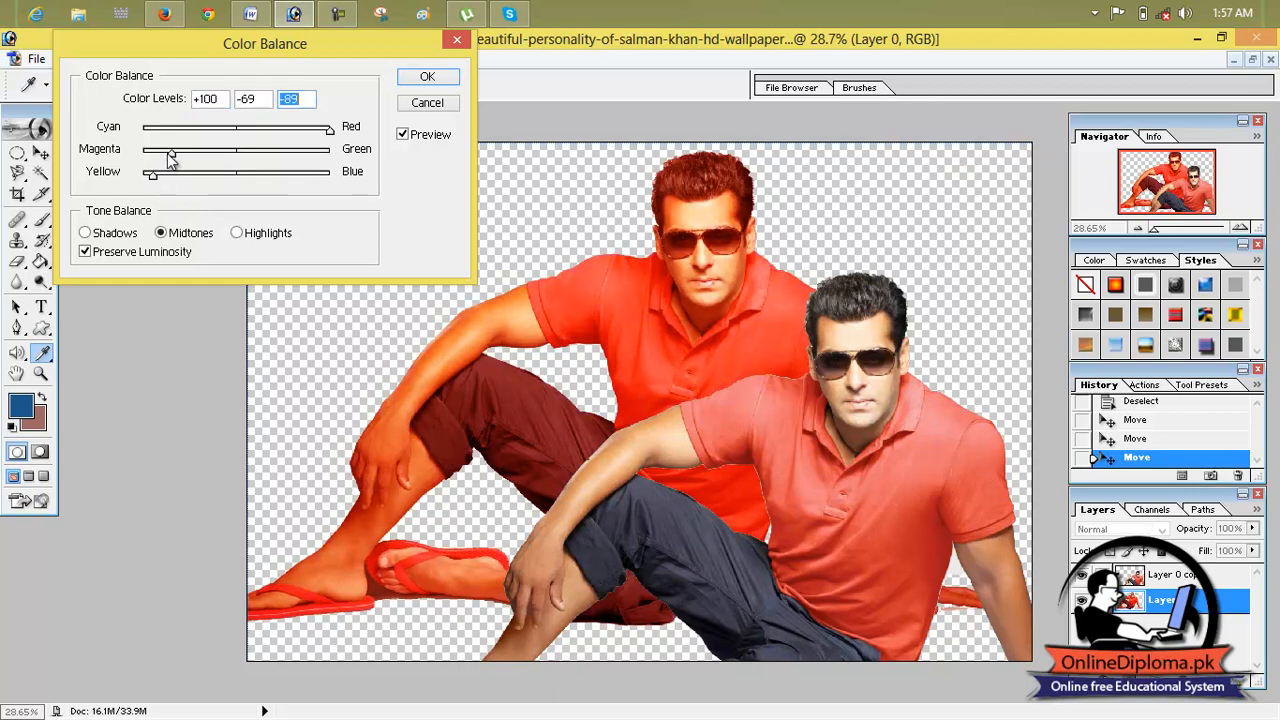
{"action": "left_click", "coordinate": [430, 78]}
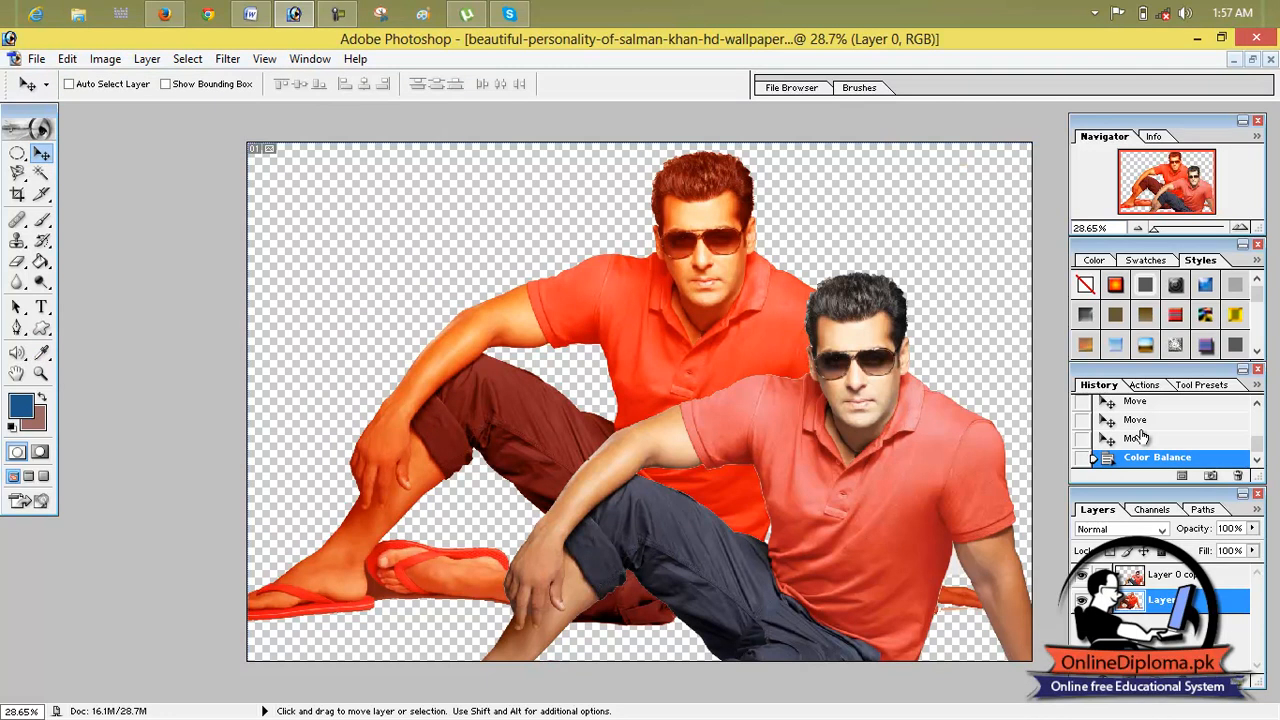
- Lower the opacity of Layer 0 to 92%
{"action": "left_click", "coordinate": [1252, 529]}
{"action": "mouse_move", "coordinate": [1212, 556]}
{"action": "left_mouse_down"}
{"action": "mouse_move", "coordinate": [1190, 554]}
{"action": "mouse_move", "coordinate": [1229, 555]}
{"action": "left_mouse_up"}
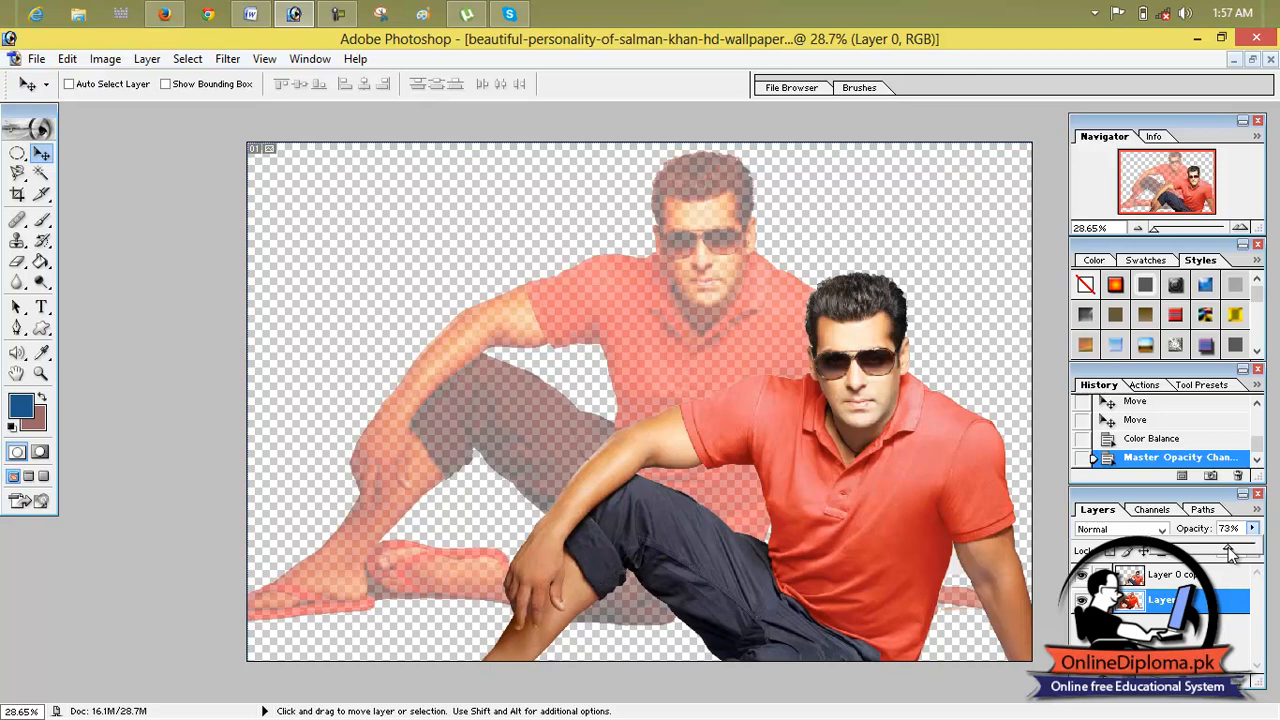
{"action": "left_click_drag", "start_coordinate": [1236, 555], "coordinate": [1249, 555]}
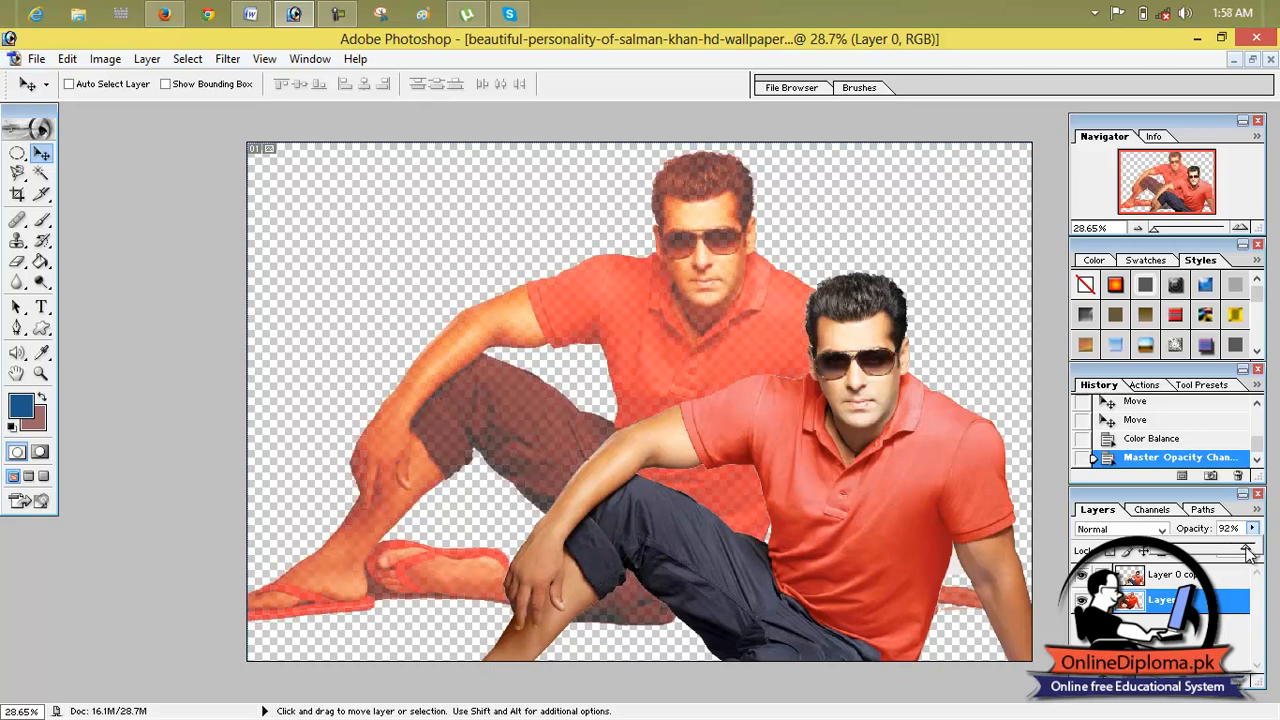
{"action": "left_click", "coordinate": [980, 295]}
- Move the recolored Layer 0 figure up and left, and reposition the Layer 0 copy figure slightly up and left
{"action": "left_click_drag", "start_coordinate": [975, 476], "coordinate": [915, 433]}
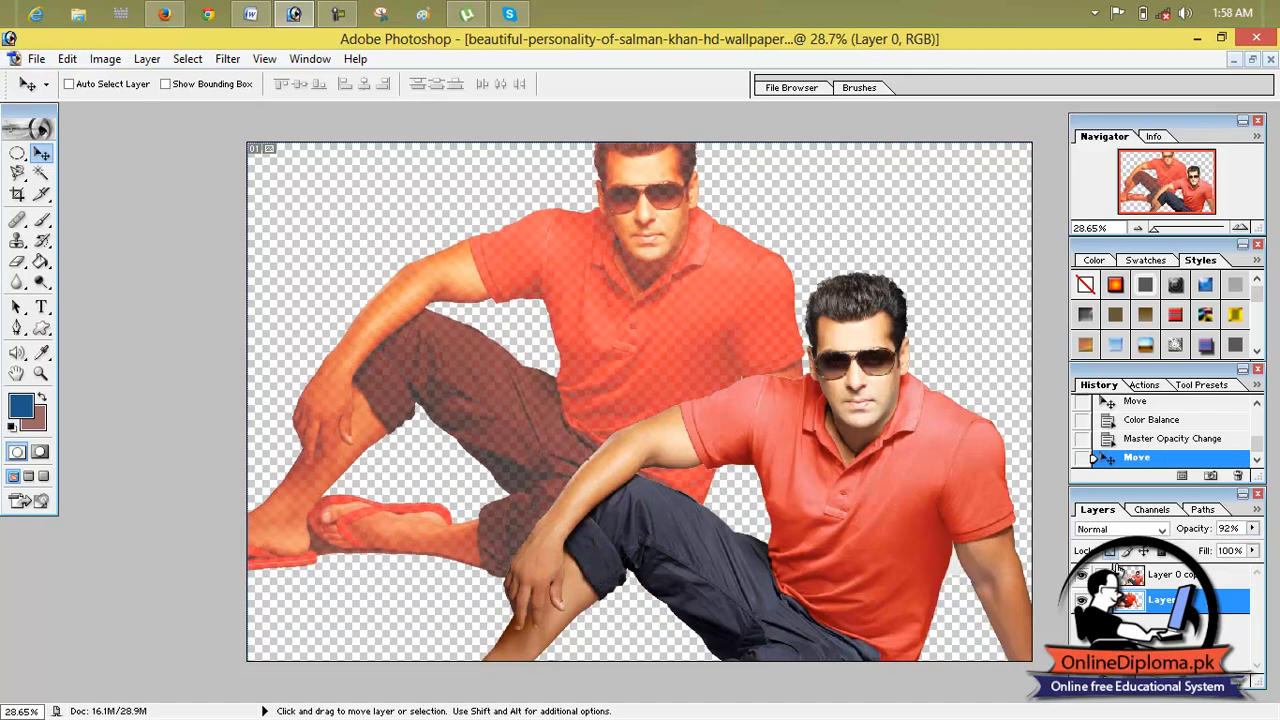
{"action": "left_click", "coordinate": [1152, 579]}
{"action": "left_click_drag", "start_coordinate": [874, 479], "coordinate": [942, 471]}
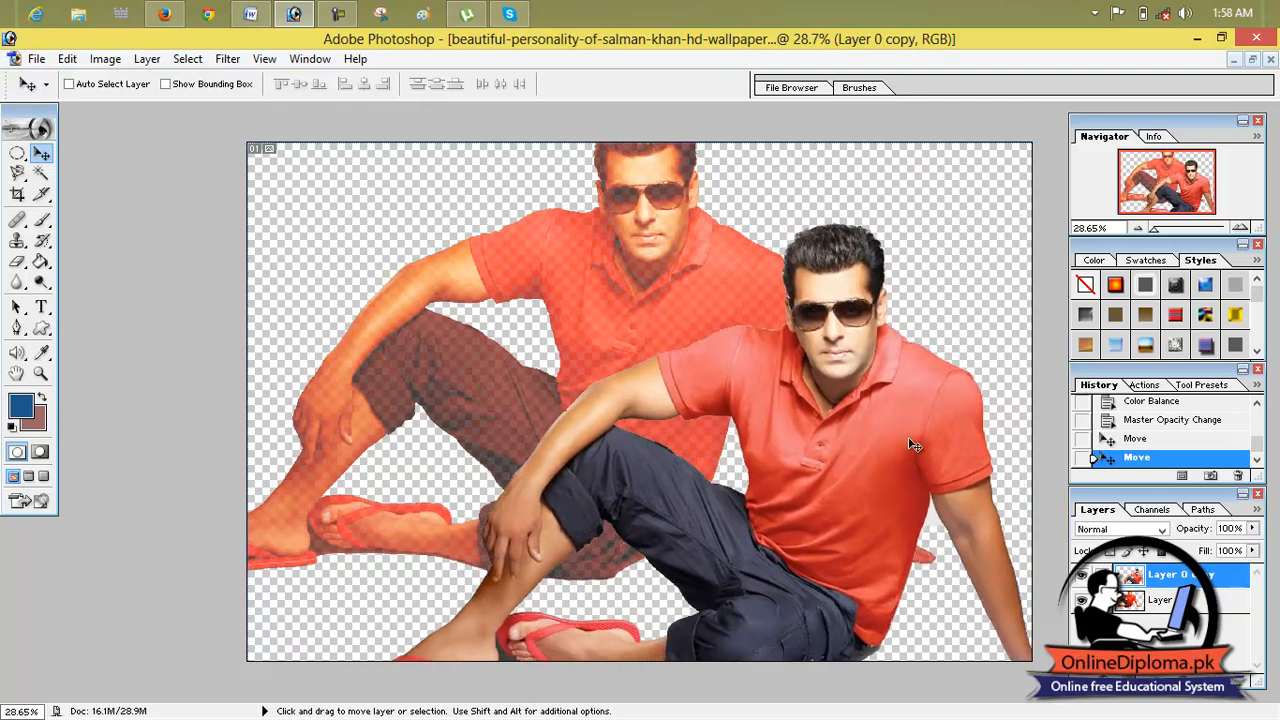
- Move the Layer 0 copy figure up and left so it overlaps more of the recolored figure
{"action": "left_click", "coordinate": [187, 59]}
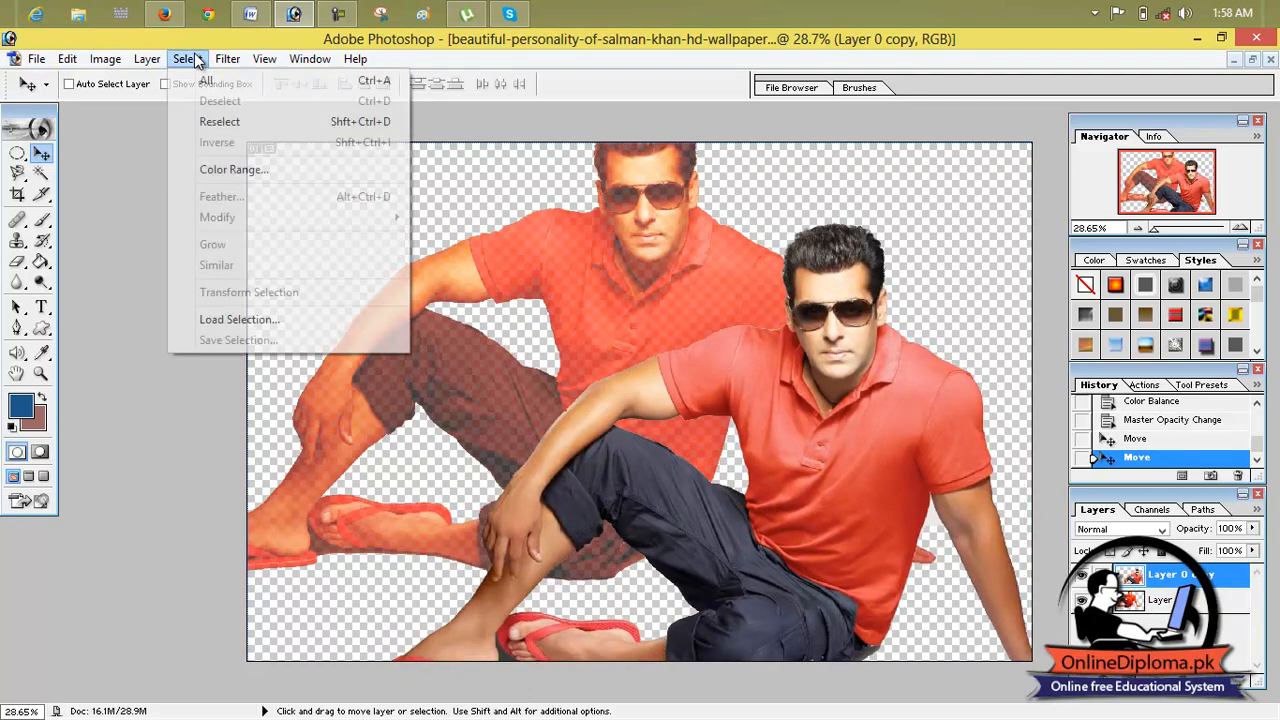
{"action": "mouse_move", "coordinate": [147, 59]}
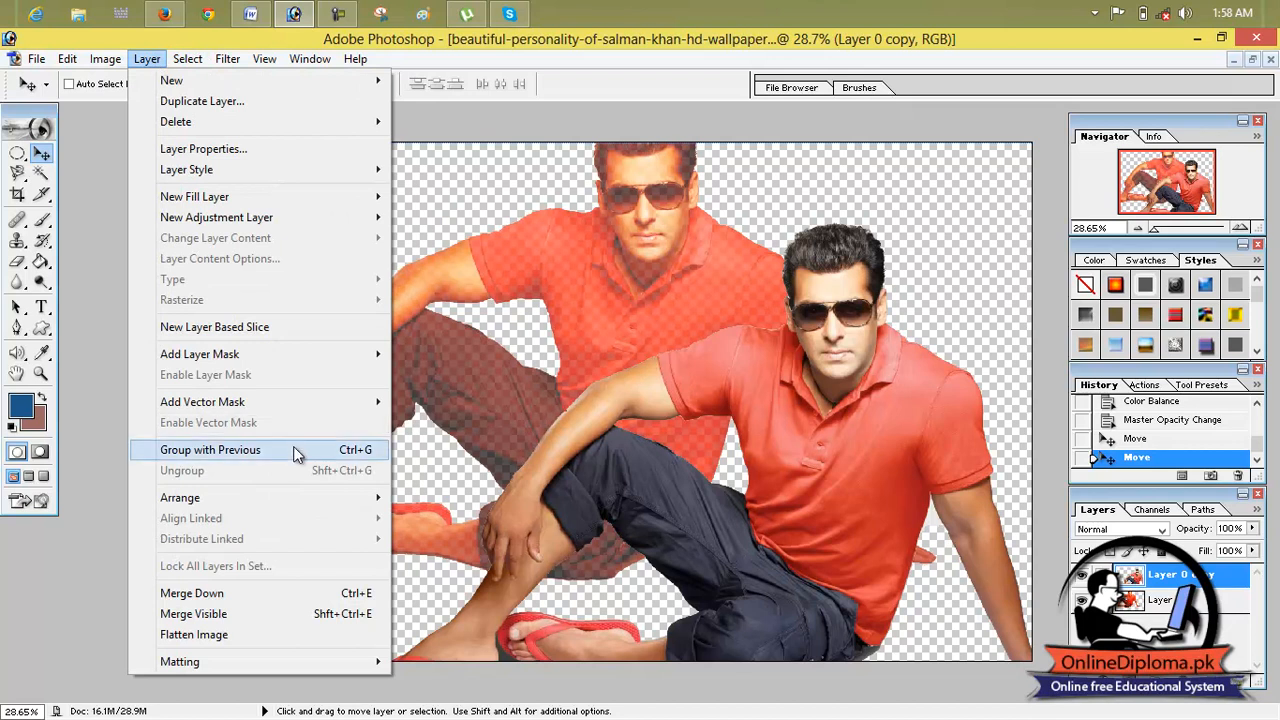
{"action": "left_click", "coordinate": [740, 391]}
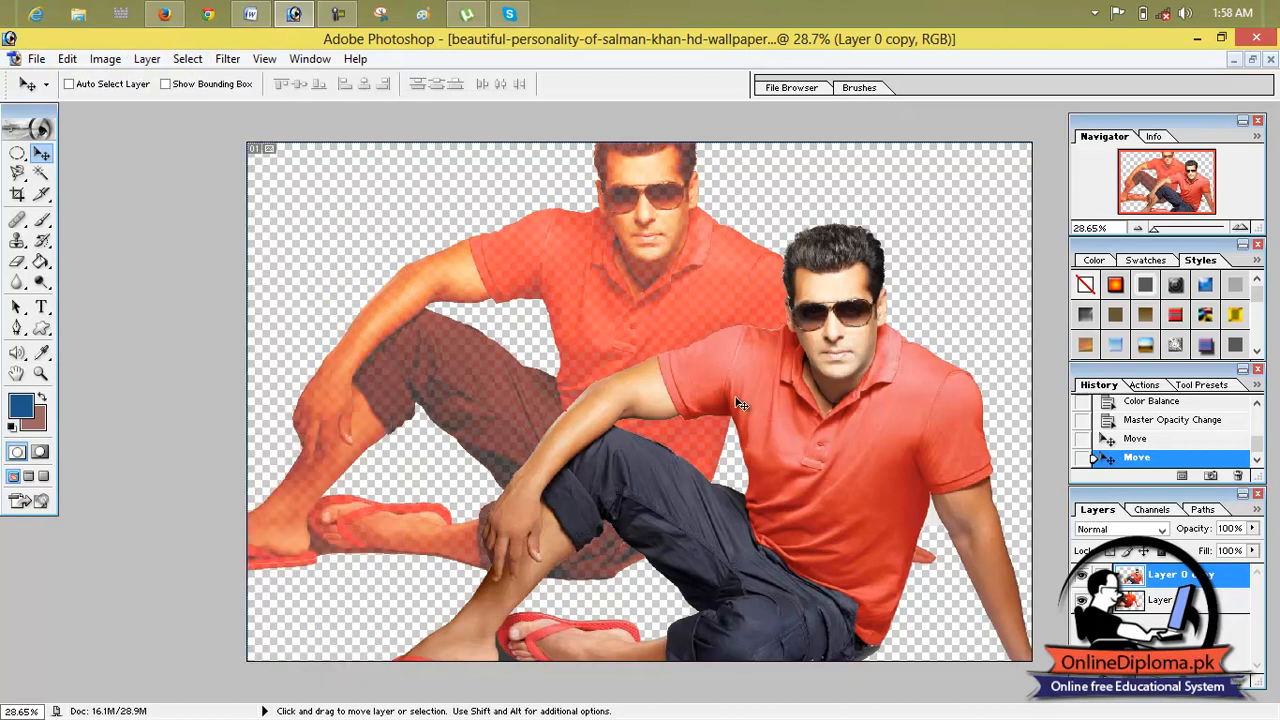
{"action": "left_click_drag", "start_coordinate": [745, 388], "coordinate": [638, 315]}
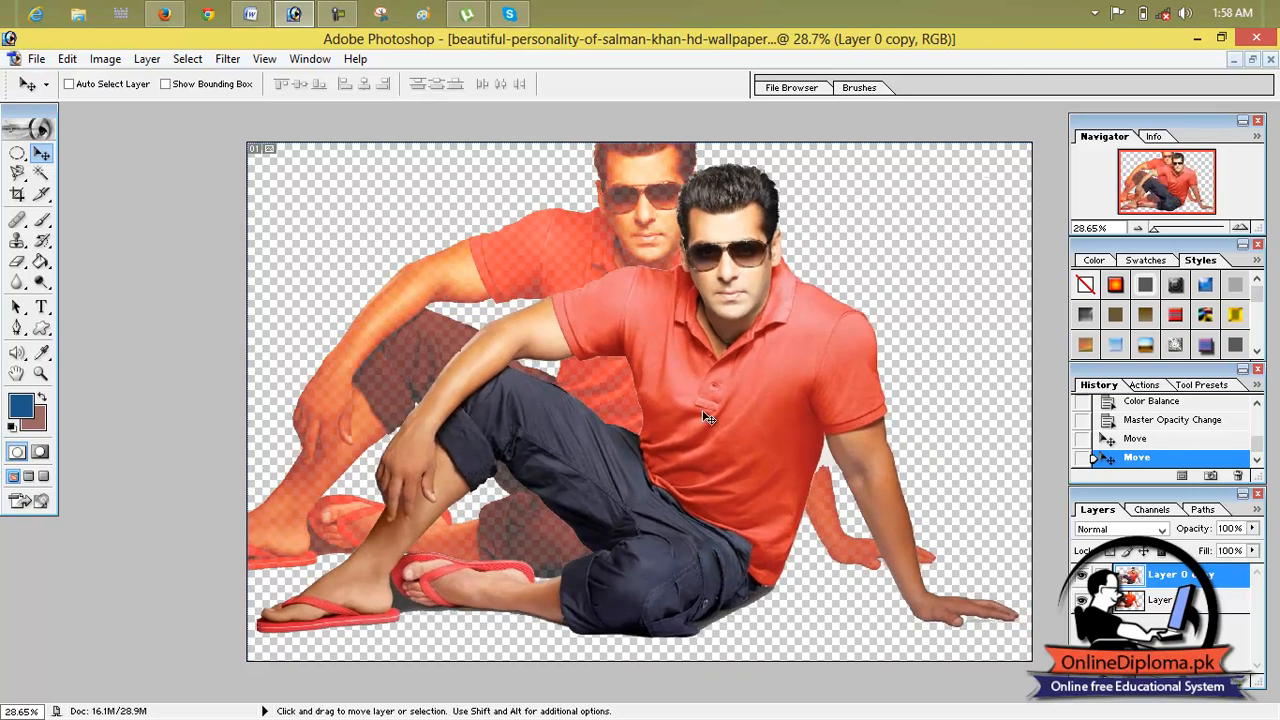
- Group Layer 0 copy with the previous layer and reposition the clipped figure over the recolored Layer 0 figure
{"action": "left_click", "coordinate": [224, 58]}
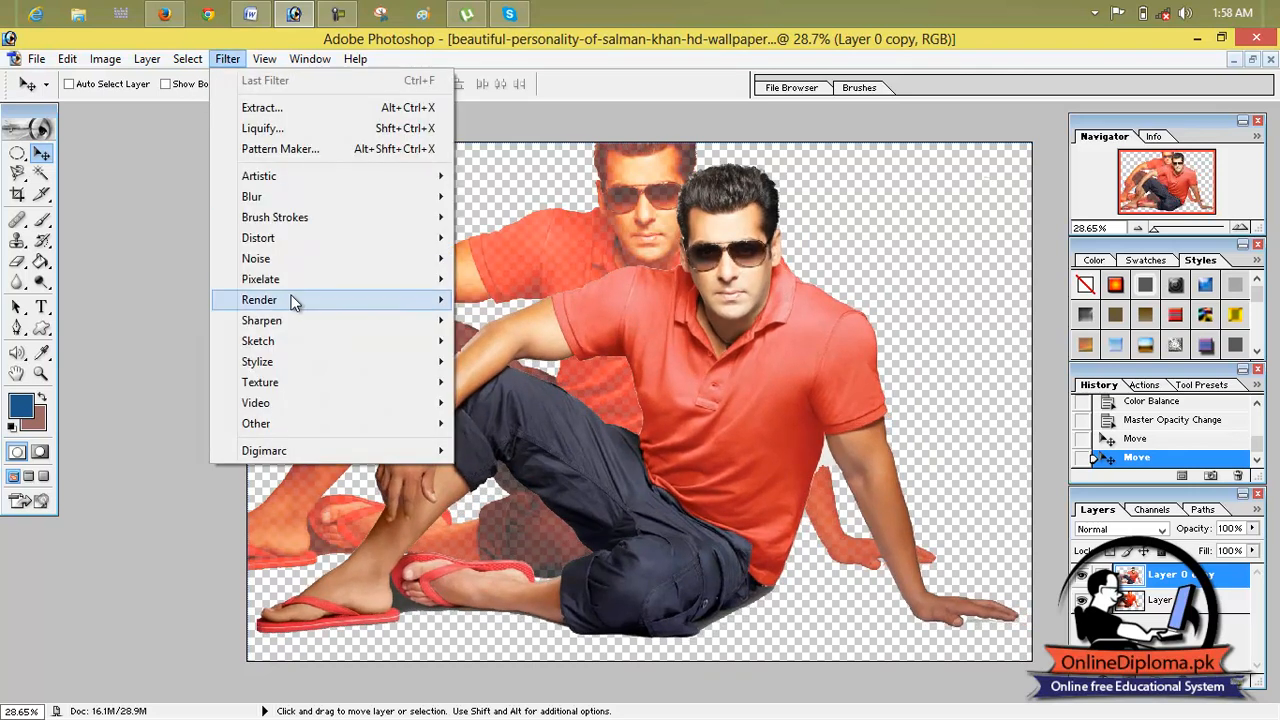
{"action": "mouse_move", "coordinate": [298, 277]}
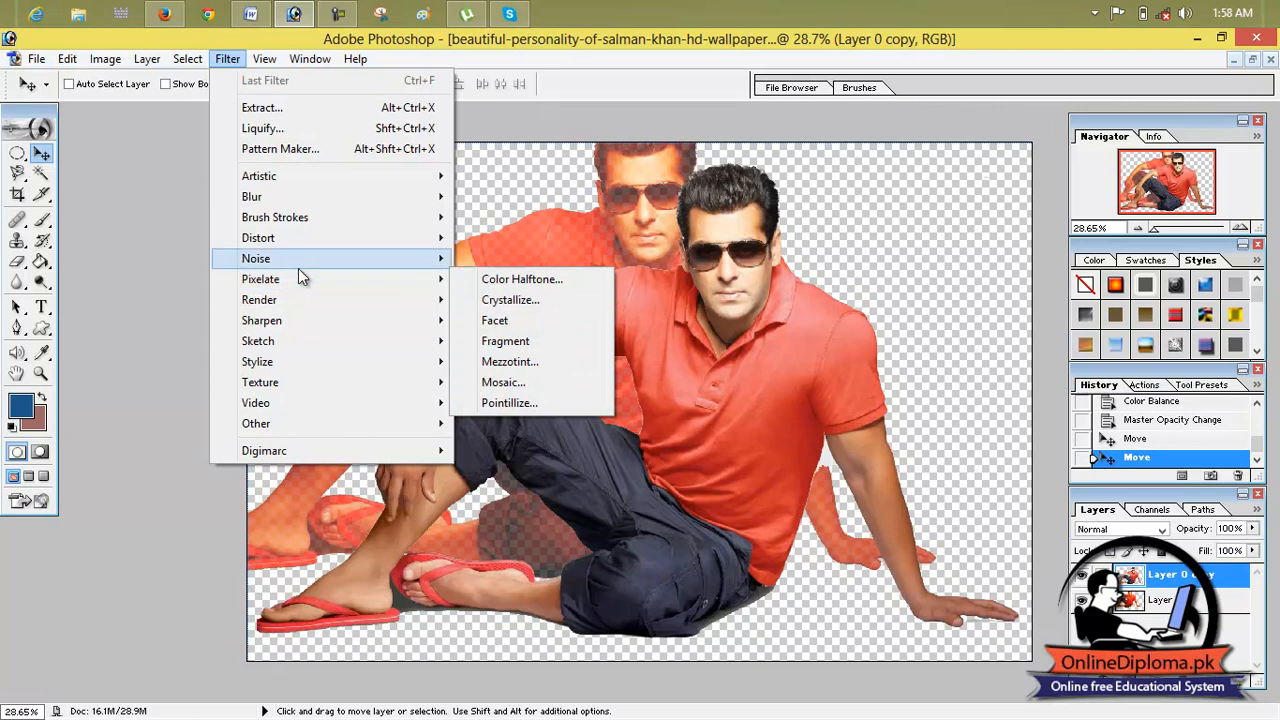
{"action": "mouse_move", "coordinate": [146, 62]}
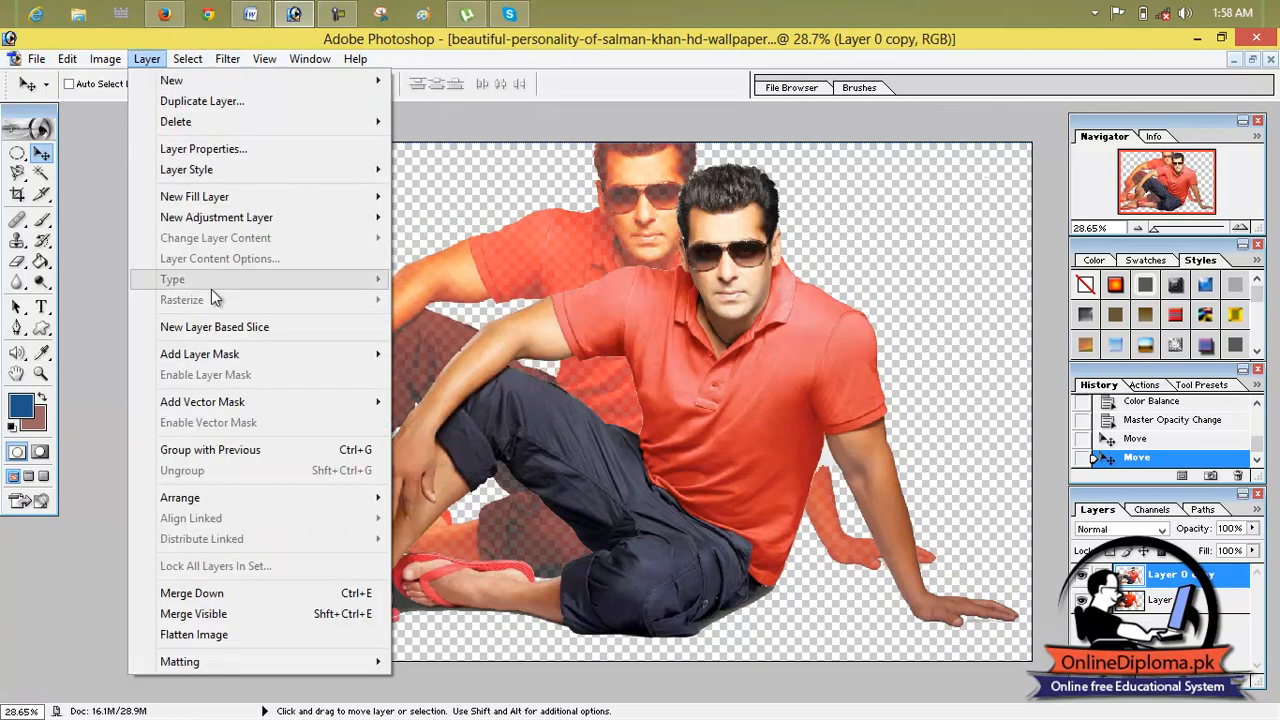
{"action": "left_click", "coordinate": [283, 446]}
{"action": "left_click_drag", "start_coordinate": [695, 327], "coordinate": [620, 348]}
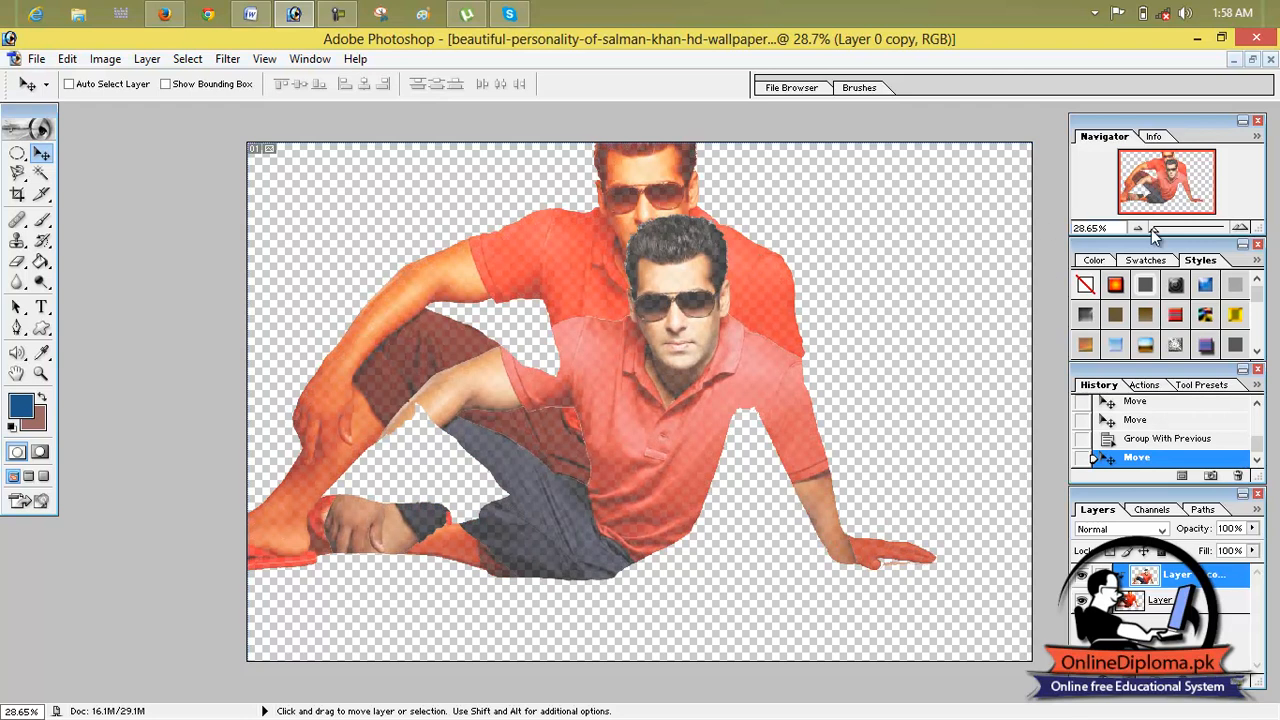
{"action": "left_click_drag", "start_coordinate": [1151, 229], "coordinate": [1159, 230]}
{"action": "left_click_drag", "start_coordinate": [774, 346], "coordinate": [732, 260]}
- Ungroup Layer 0 copy and move its figure down and right, away from the recolored figure's face
{"action": "left_click", "coordinate": [148, 58]}
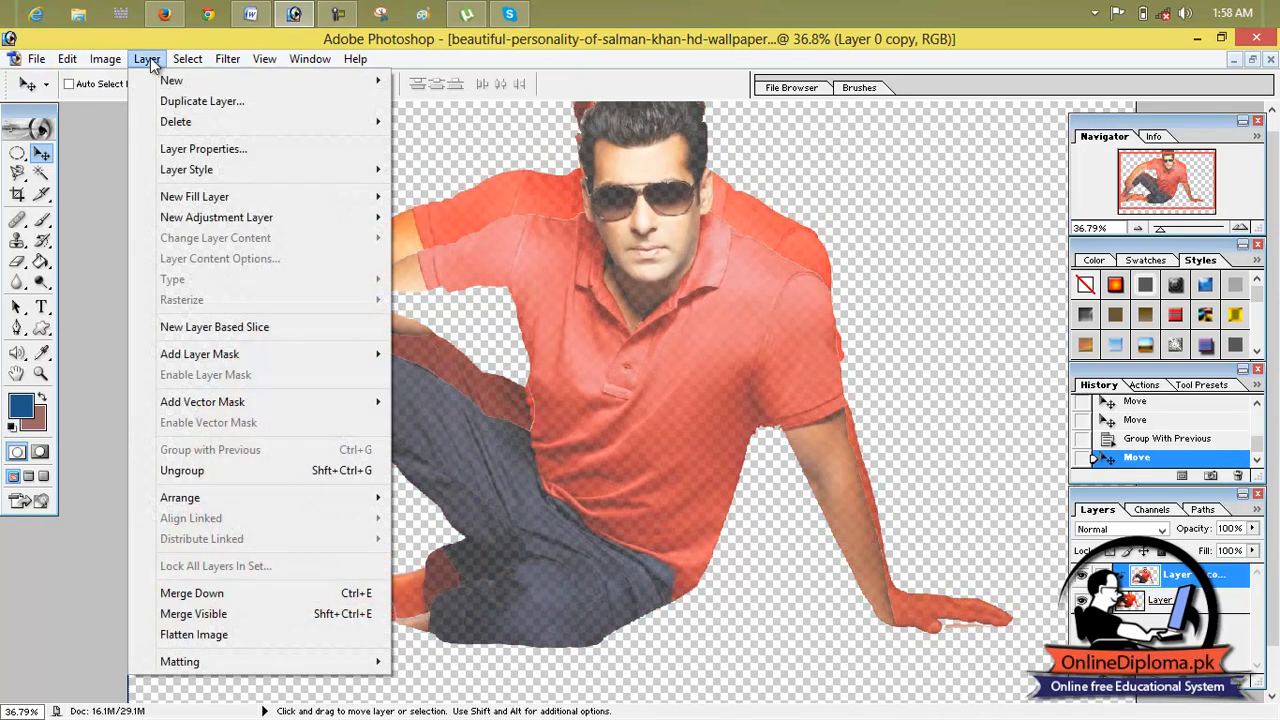
{"action": "left_click", "coordinate": [252, 472]}
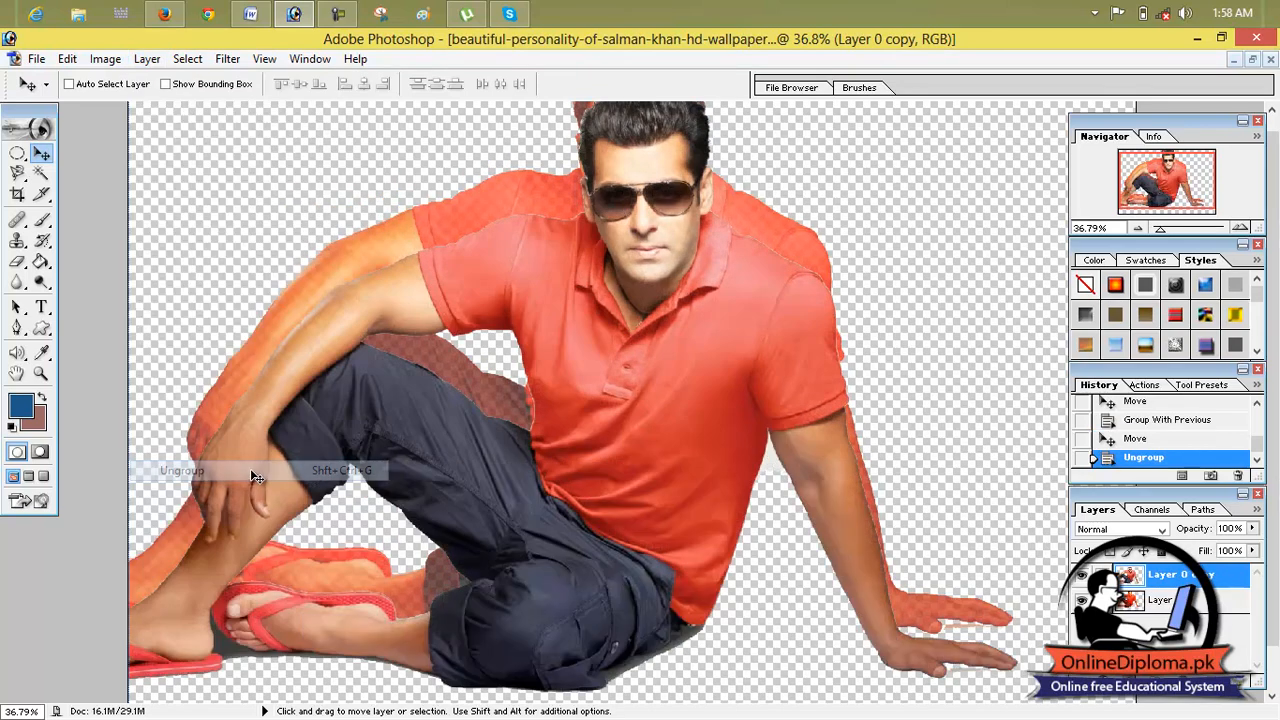
{"action": "left_click_drag", "start_coordinate": [600, 347], "coordinate": [813, 428]}
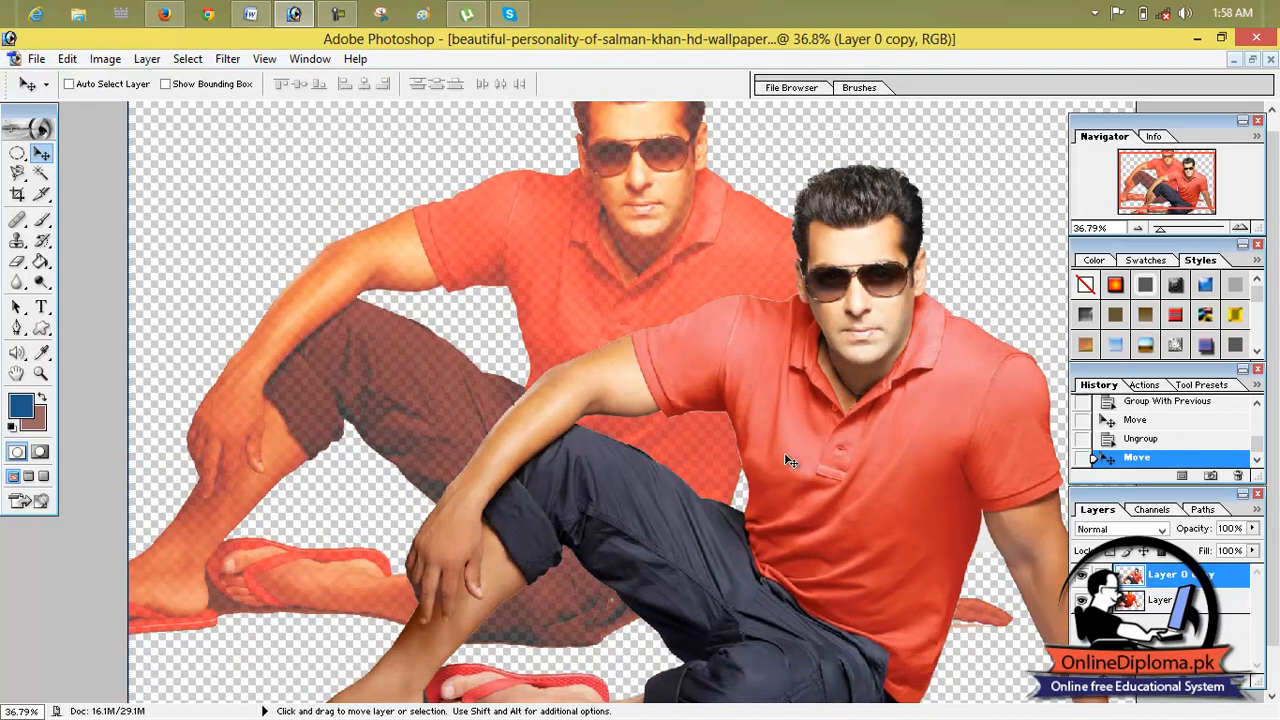
- Free Transform the Layer 0 copy figure to about 21.2% width and 29.1% height, placing it over the recolored figure's lower shirt
{"action": "key", "text": "ctrl+t"}
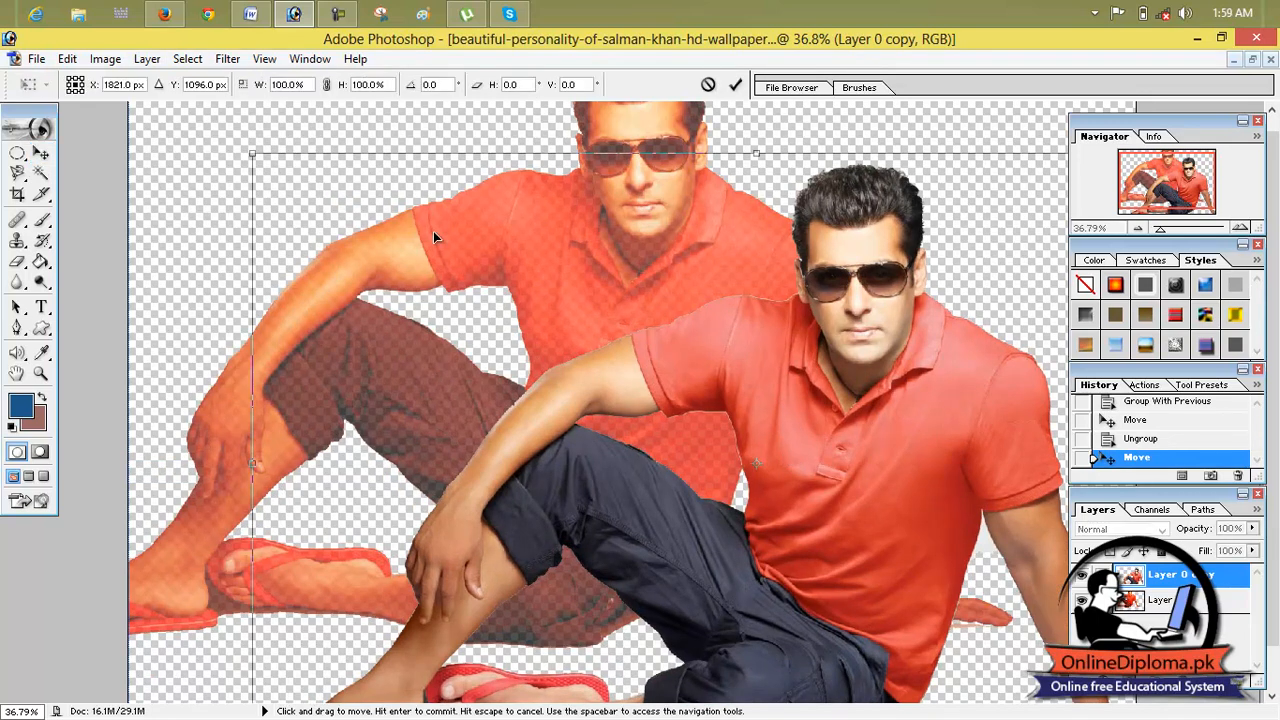
{"action": "left_click_drag", "start_coordinate": [255, 155], "coordinate": [547, 305]}
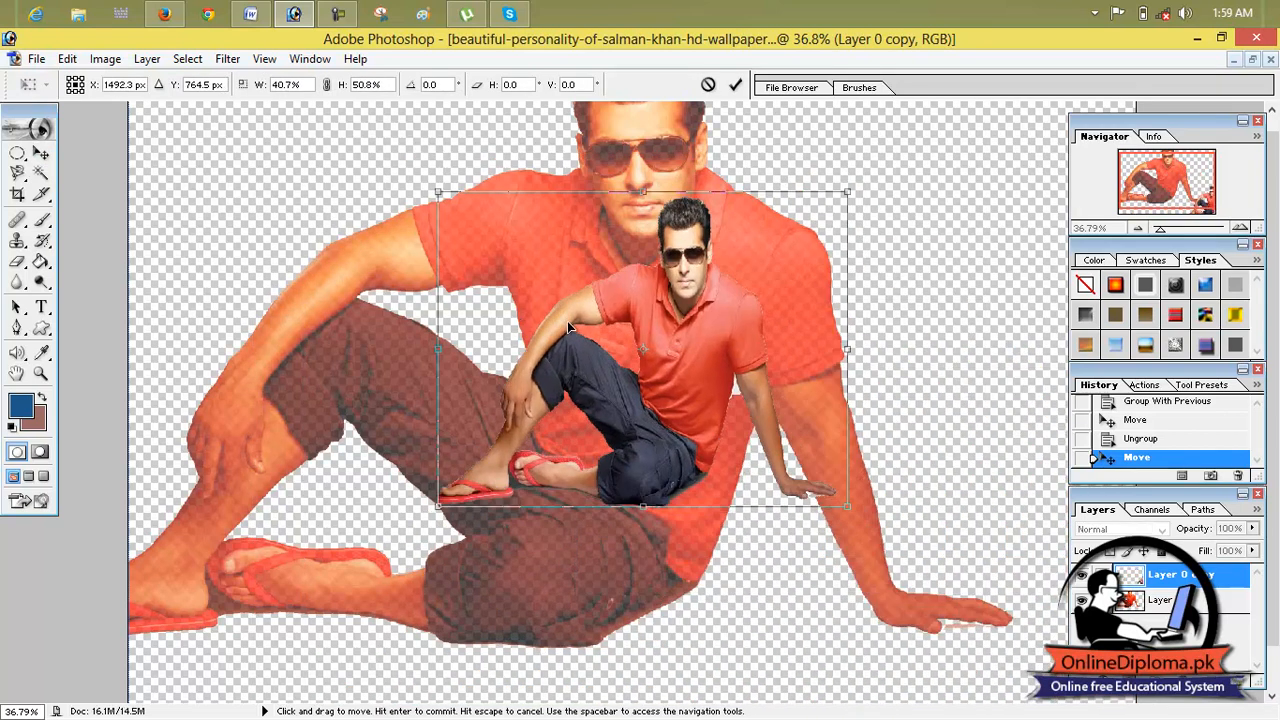
{"action": "left_click_drag", "start_coordinate": [847, 197], "coordinate": [650, 336]}
{"action": "left_click_drag", "start_coordinate": [598, 400], "coordinate": [730, 412]}
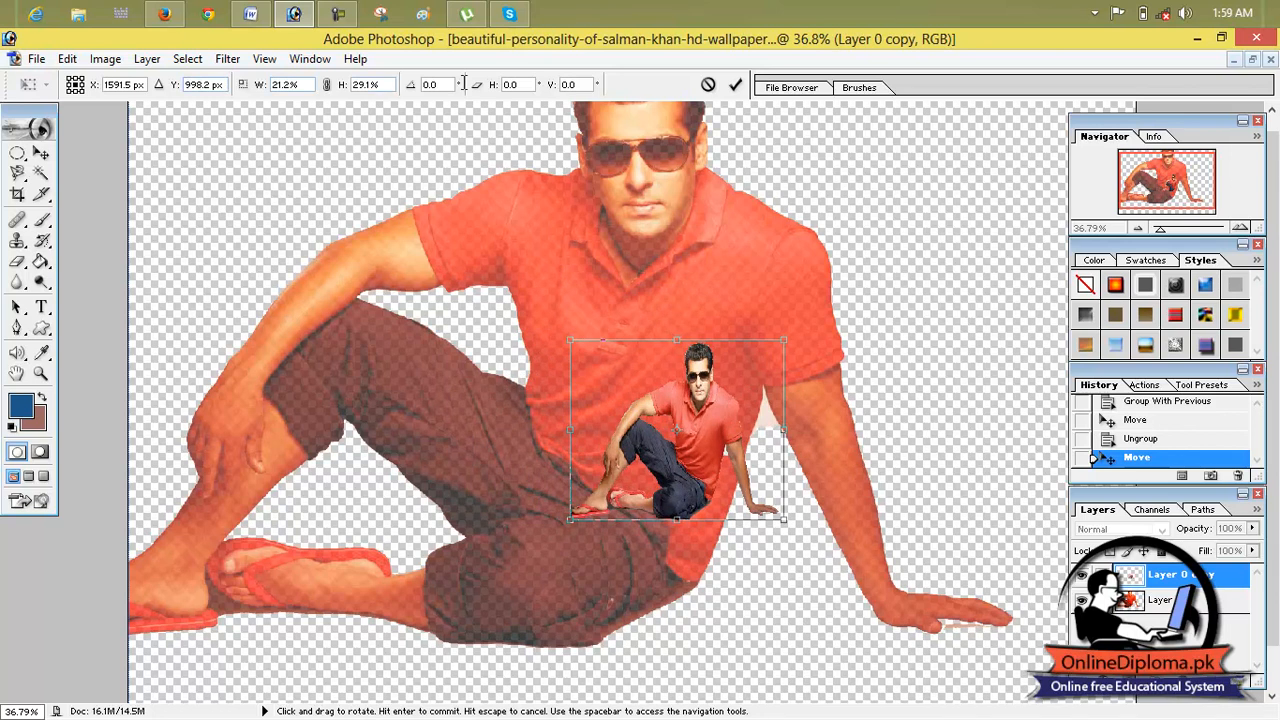
{"action": "left_click", "coordinate": [735, 86]}
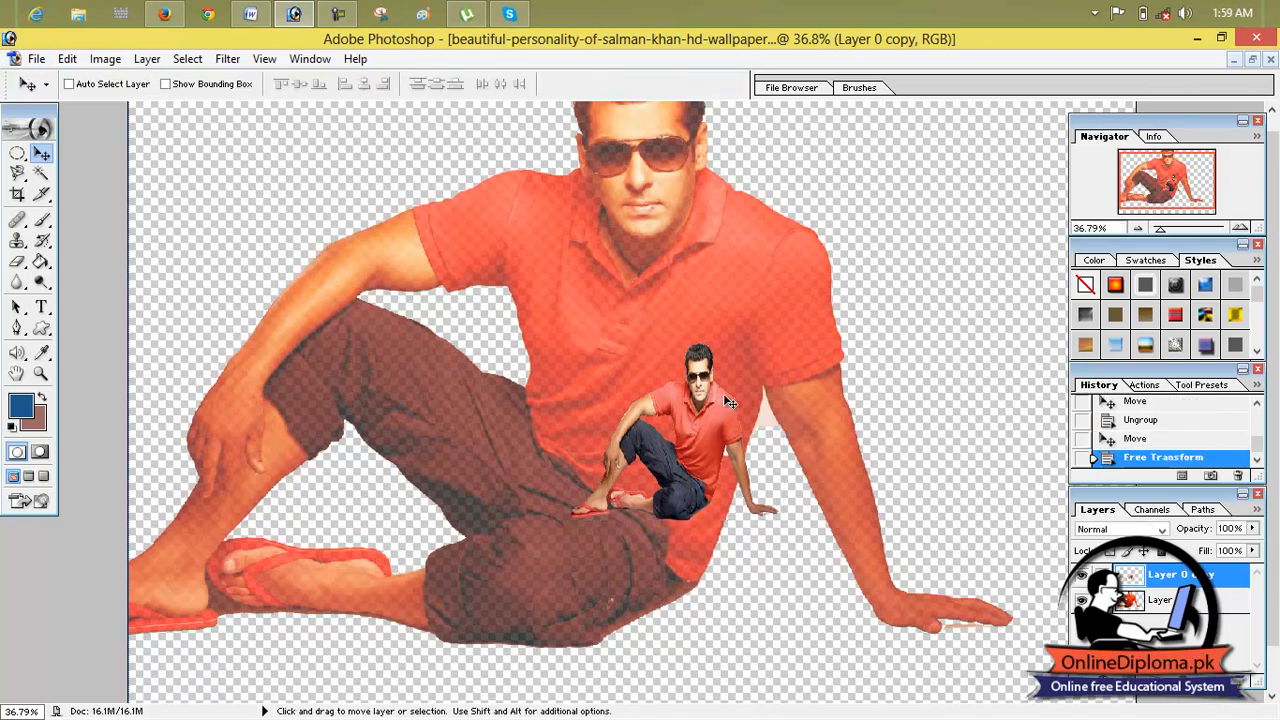
- Group the shrunken Layer 0 copy with the previous layer and move it up and left onto the recolored figure's chest
{"action": "left_click", "coordinate": [150, 60]}
{"action": "mouse_move", "coordinate": [122, 62]}
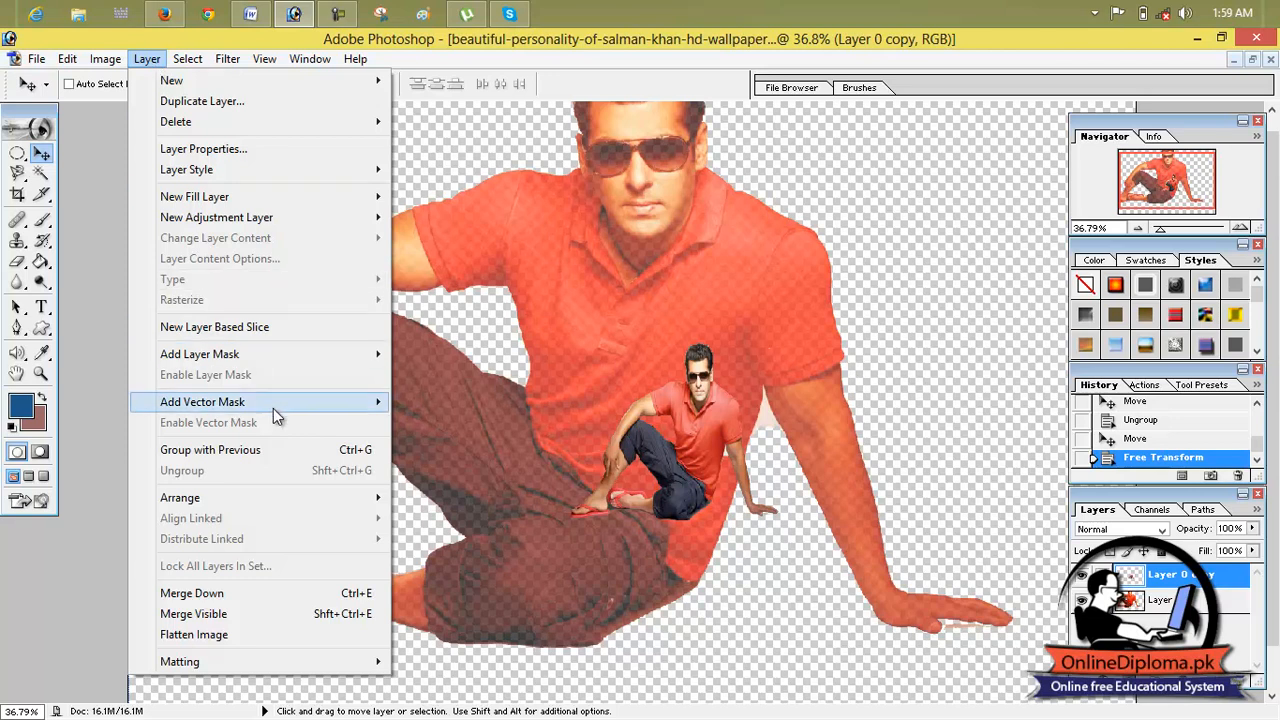
{"action": "left_click", "coordinate": [284, 449]}
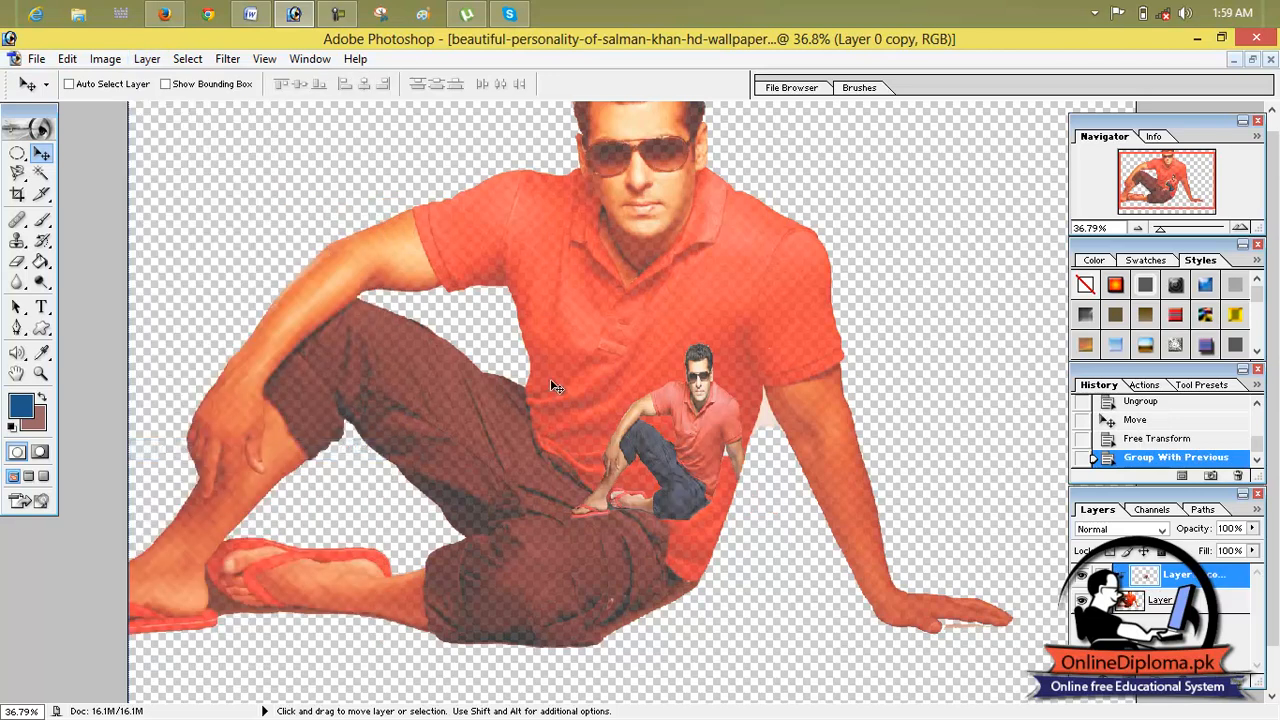
{"action": "left_click_drag", "start_coordinate": [678, 438], "coordinate": [610, 310]}
- Free Transform the clipped figure to about 223.7% width and 249.1% height, shifting it down and left across the torso and legs
{"action": "key", "text": "ctrl+t"}
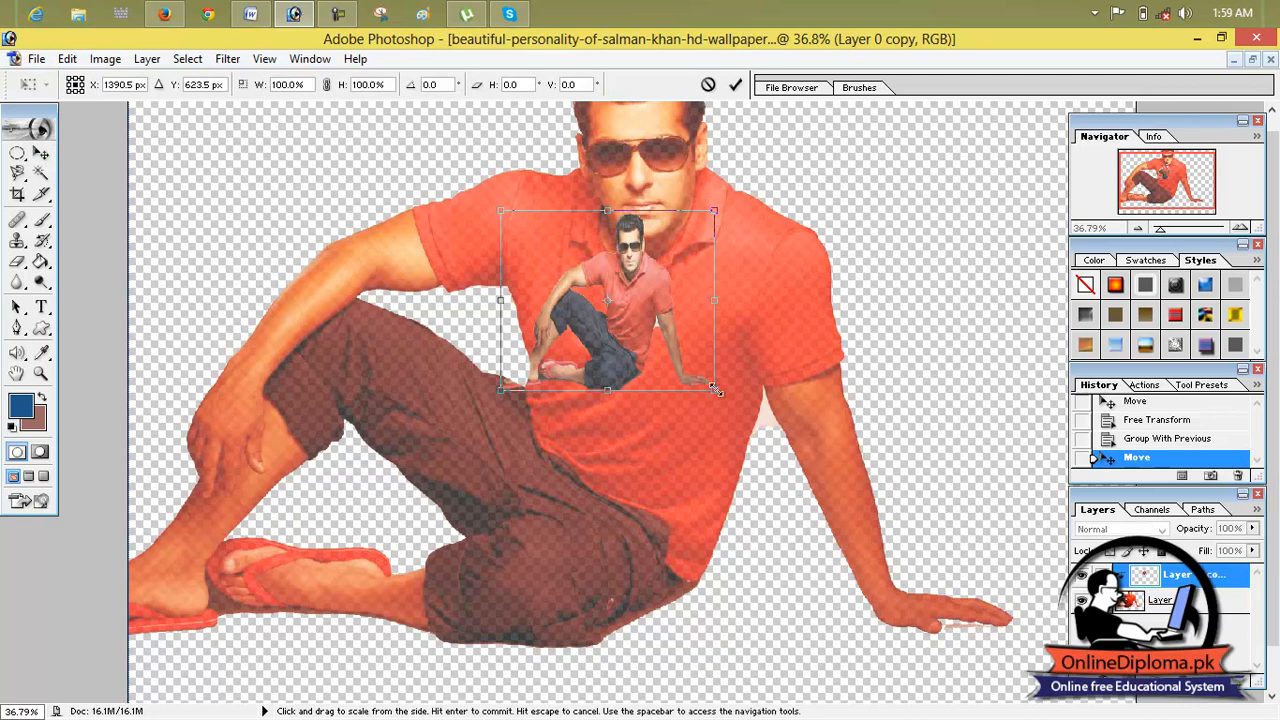
{"action": "left_click_drag", "start_coordinate": [716, 392], "coordinate": [855, 623]}
{"action": "left_click_drag", "start_coordinate": [715, 454], "coordinate": [622, 460]}
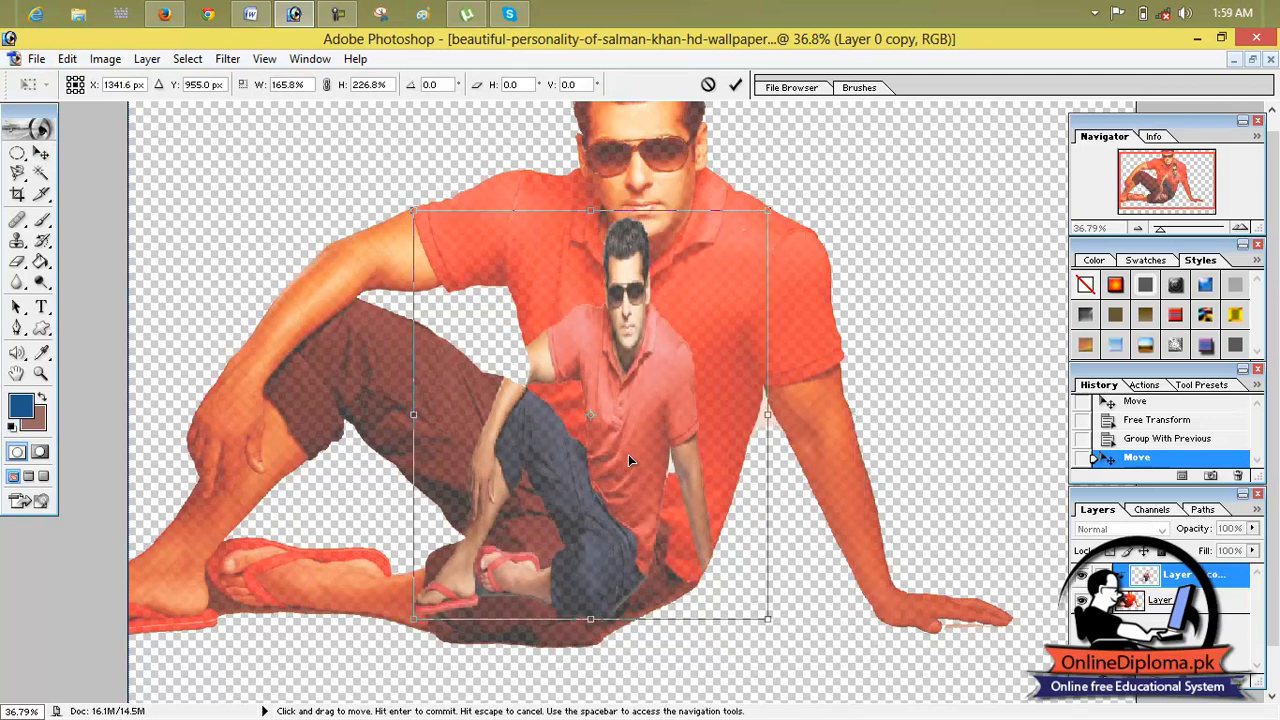
{"action": "left_click_drag", "start_coordinate": [413, 211], "coordinate": [287, 171]}
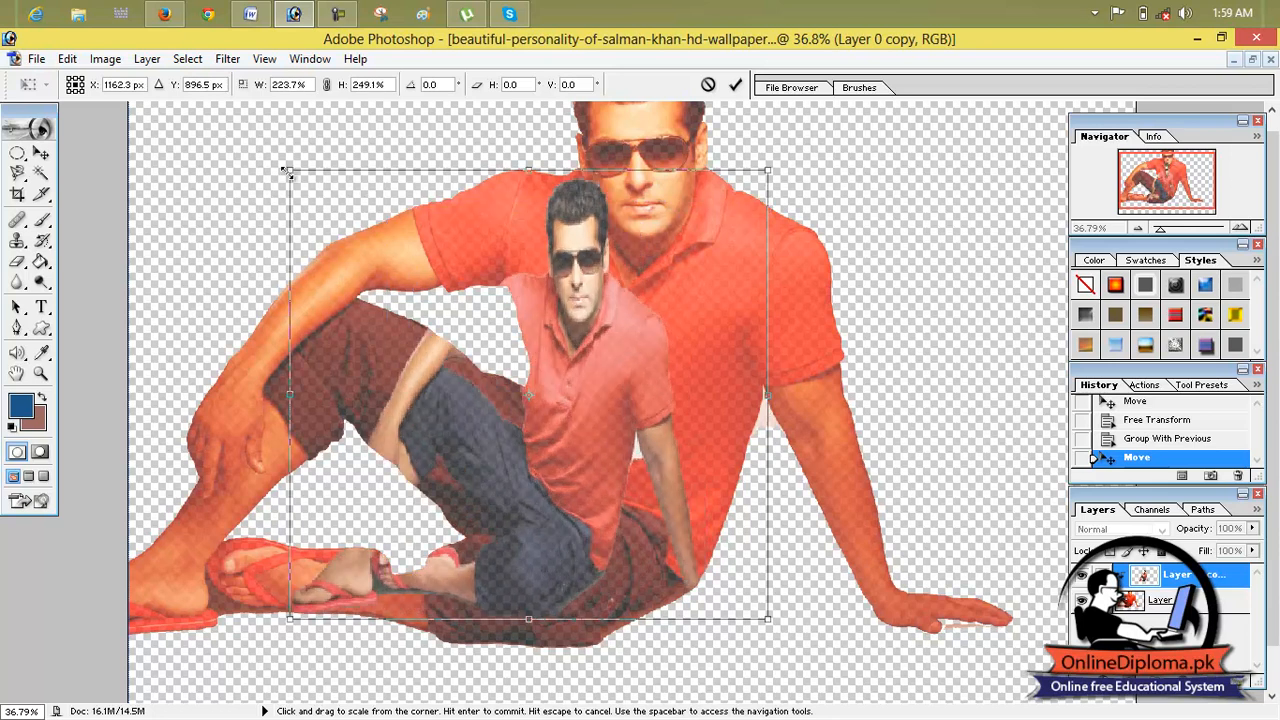
{"action": "left_click_drag", "start_coordinate": [514, 276], "coordinate": [503, 296]}
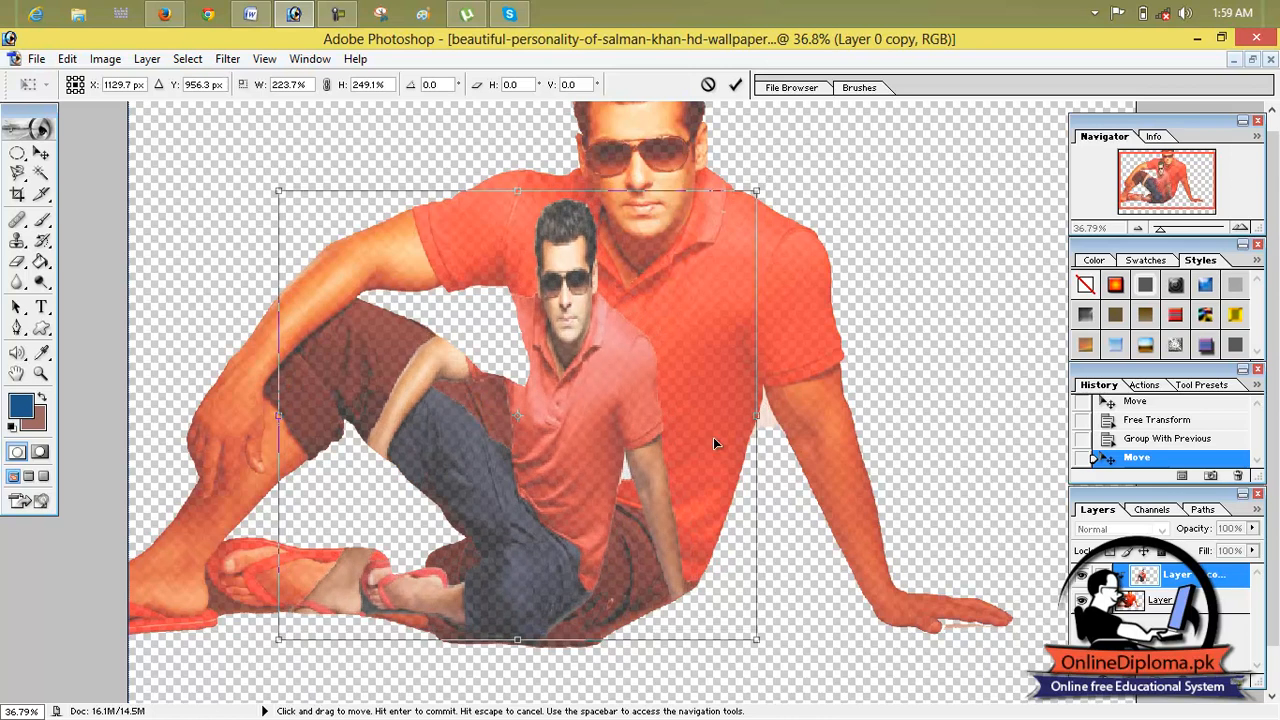
{"action": "left_click", "coordinate": [735, 84]}
- Ungroup the enlarged Layer 0 copy and move its figure right, in front of the recolored figure's torso
{"action": "left_click", "coordinate": [197, 62]}
{"action": "mouse_move", "coordinate": [137, 64]}
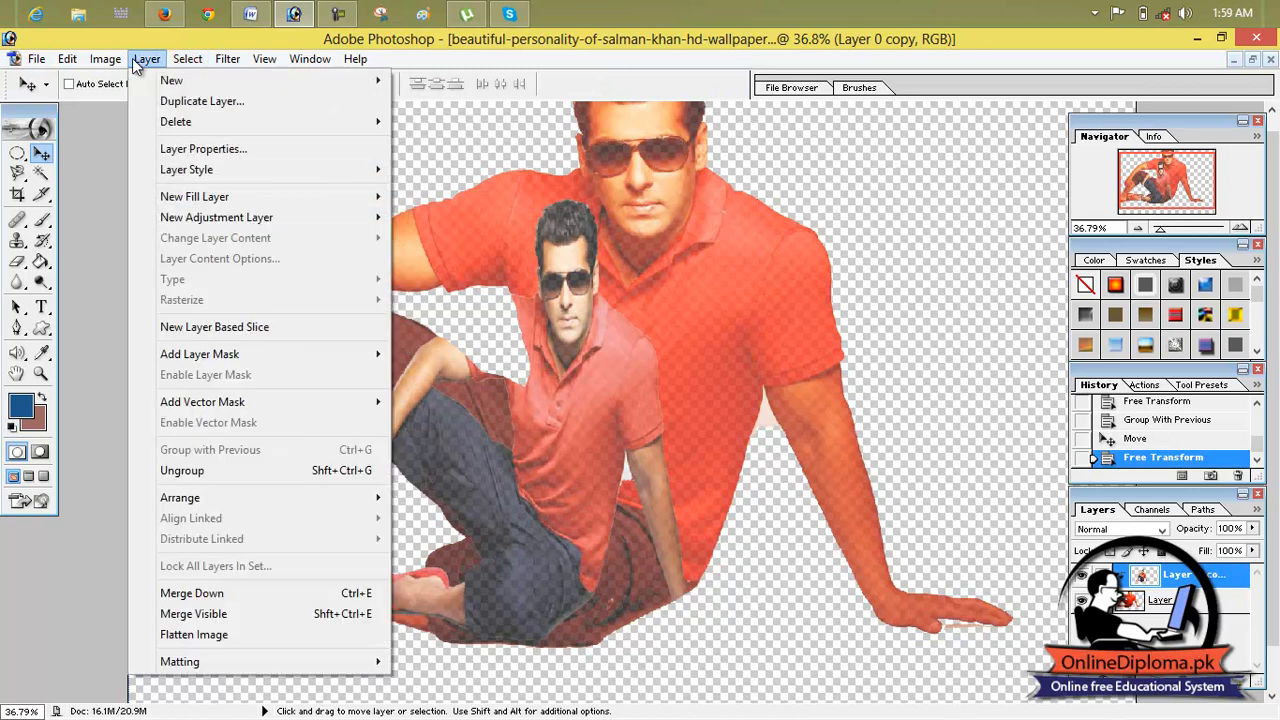
{"action": "left_click", "coordinate": [250, 470]}
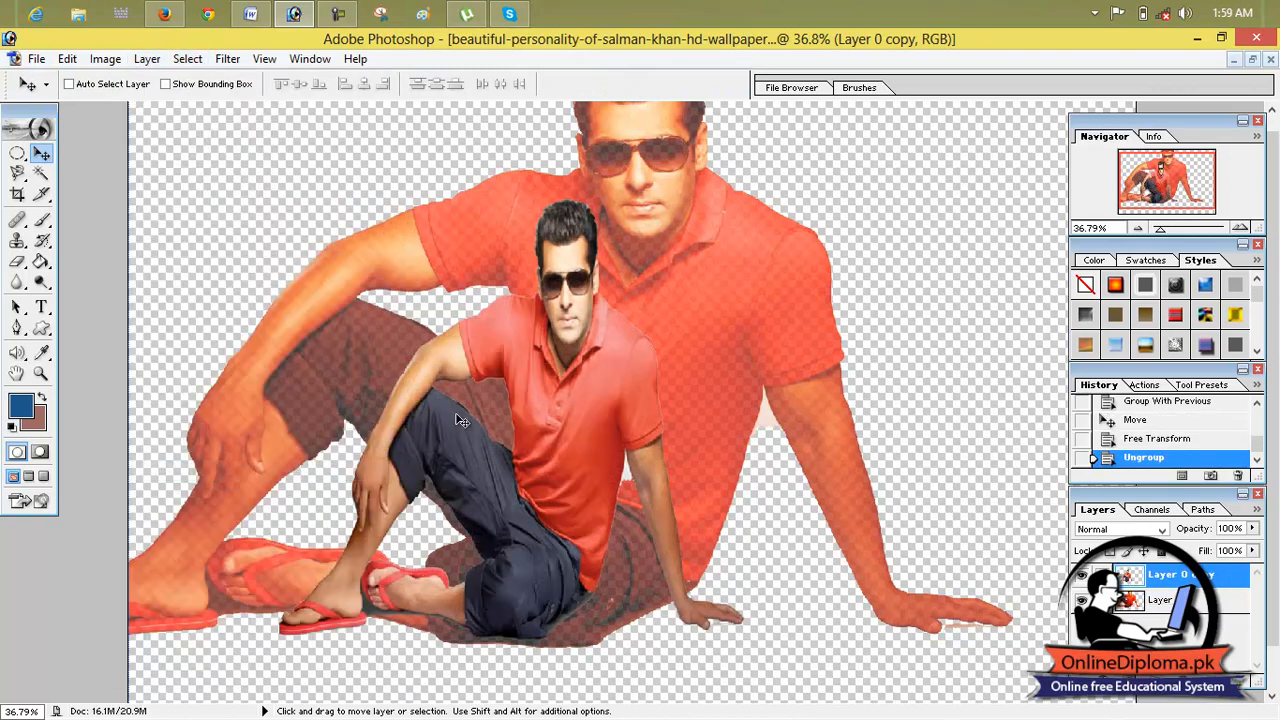
{"action": "left_click_drag", "start_coordinate": [560, 388], "coordinate": [595, 401]}
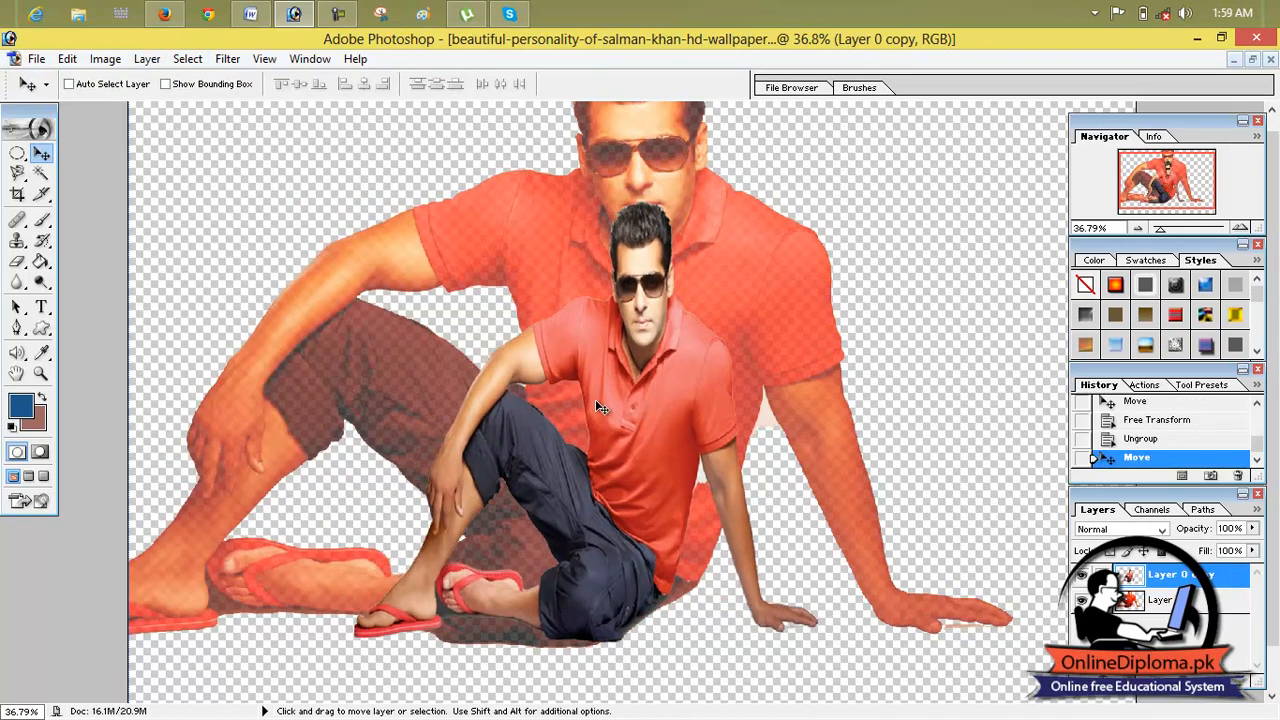
- Free Transform the Layer 0 copy figure to about 199.8% width and 151.9% height, placing it at the lower right of the recolored figure
{"action": "key", "text": "ctrl+t"}
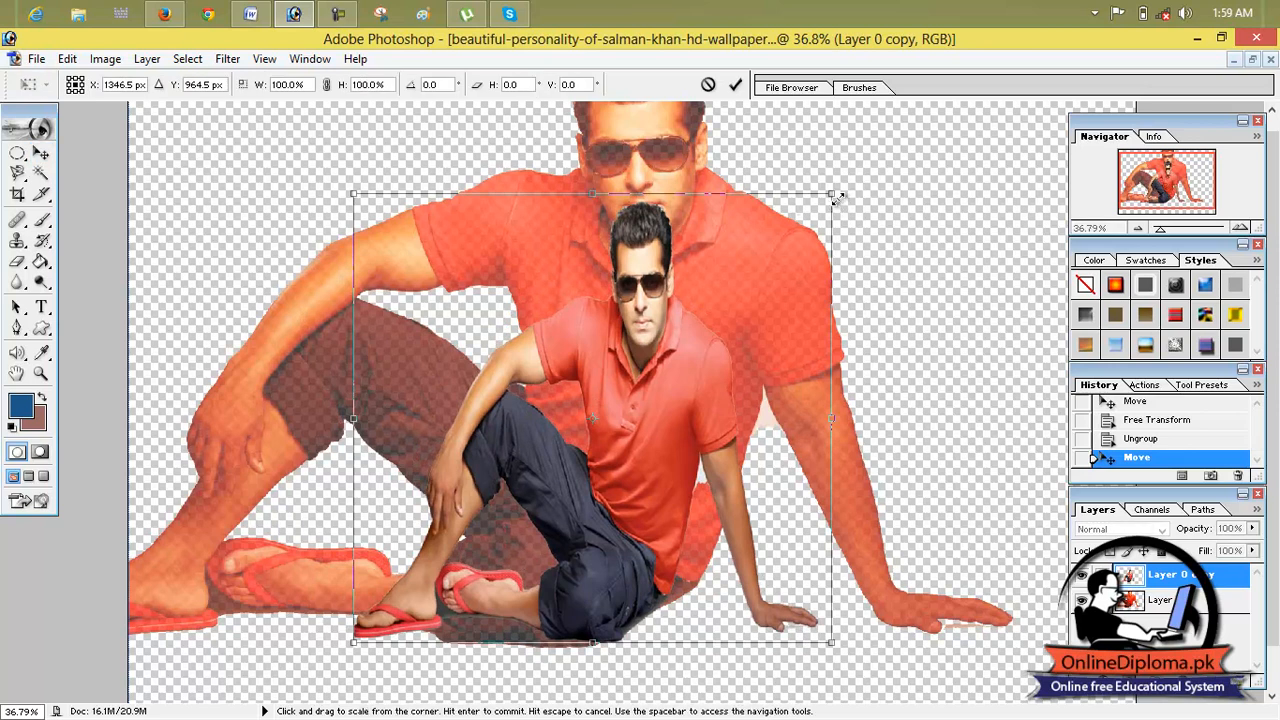
{"action": "left_click_drag", "start_coordinate": [840, 189], "coordinate": [1088, 79]}
{"action": "left_click_drag", "start_coordinate": [808, 270], "coordinate": [539, 258]}
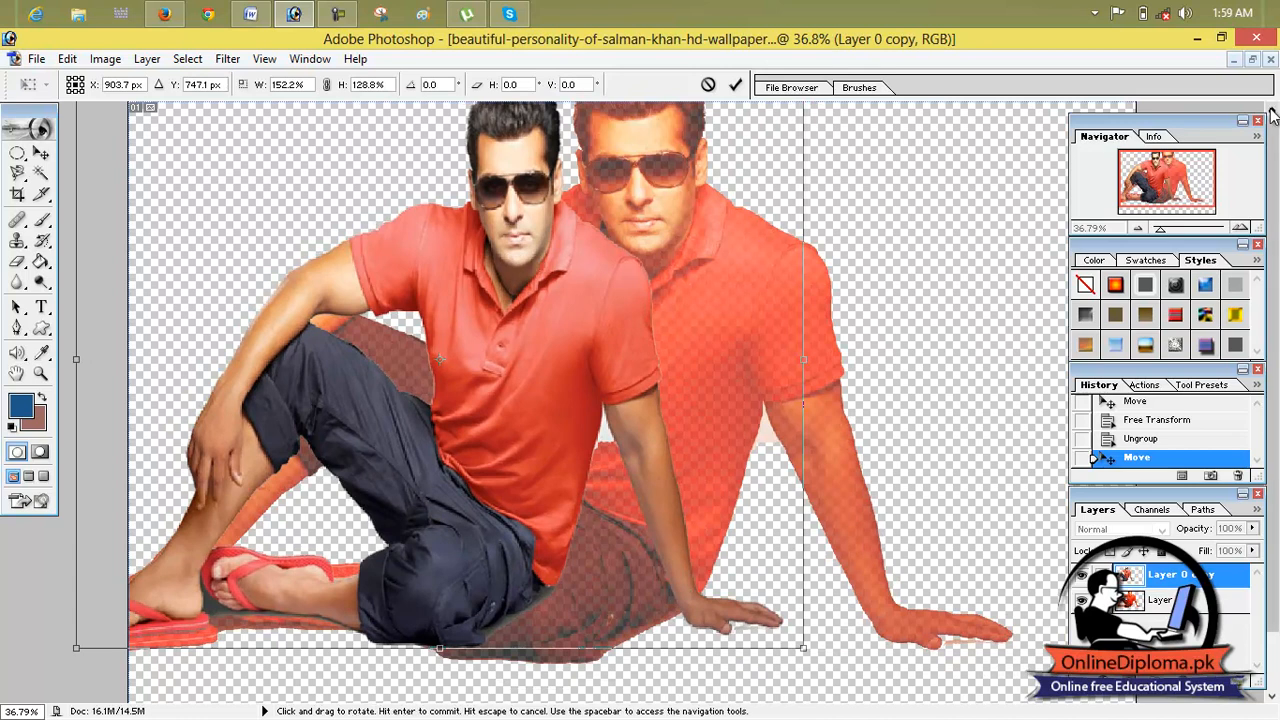
{"action": "left_click_drag", "start_coordinate": [804, 359], "coordinate": [1032, 398]}
{"action": "left_click_drag", "start_coordinate": [555, 649], "coordinate": [541, 718]}
{"action": "left_click_drag", "start_coordinate": [582, 573], "coordinate": [797, 640]}
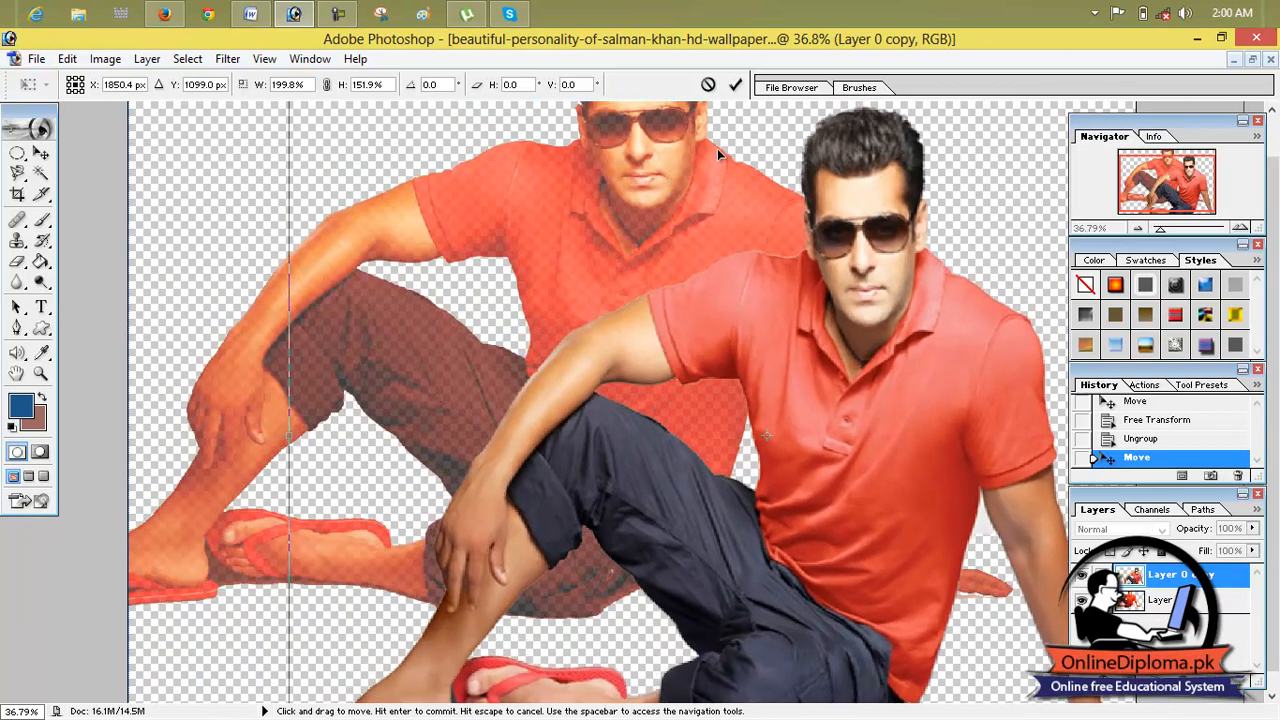
{"action": "key", "text": "Return"}
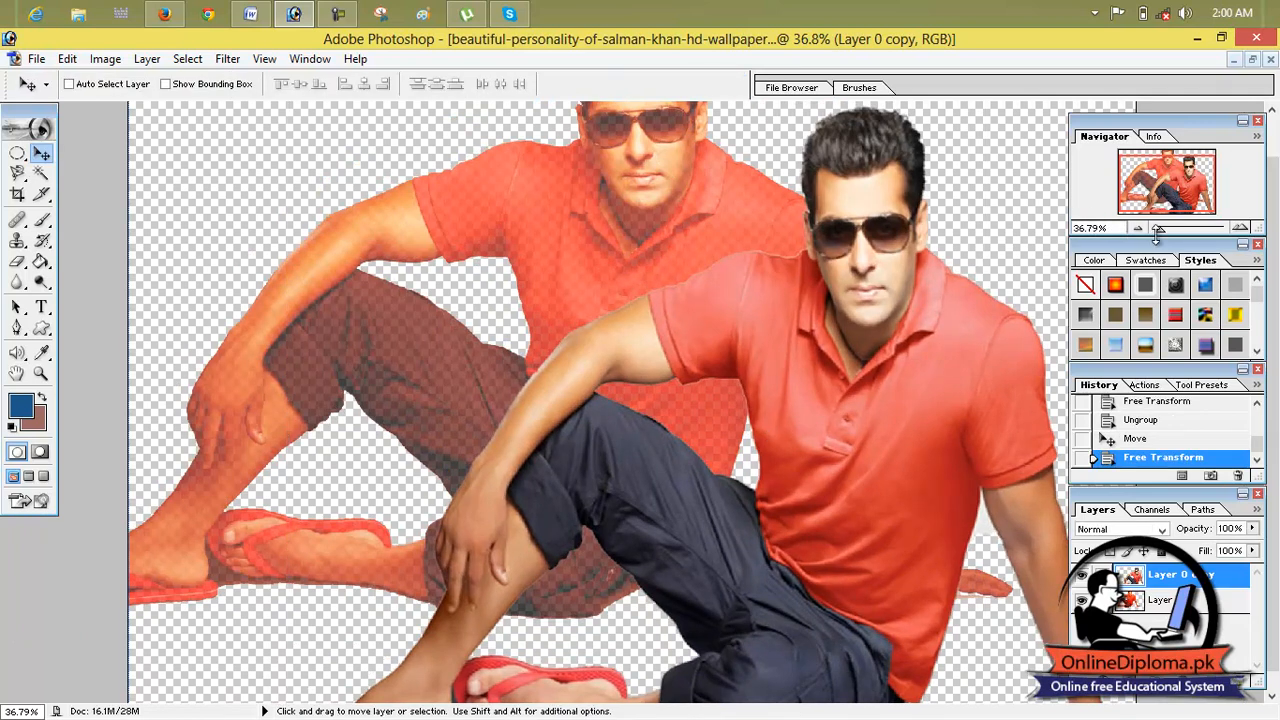
{"action": "left_click_drag", "start_coordinate": [1162, 228], "coordinate": [1153, 233]}
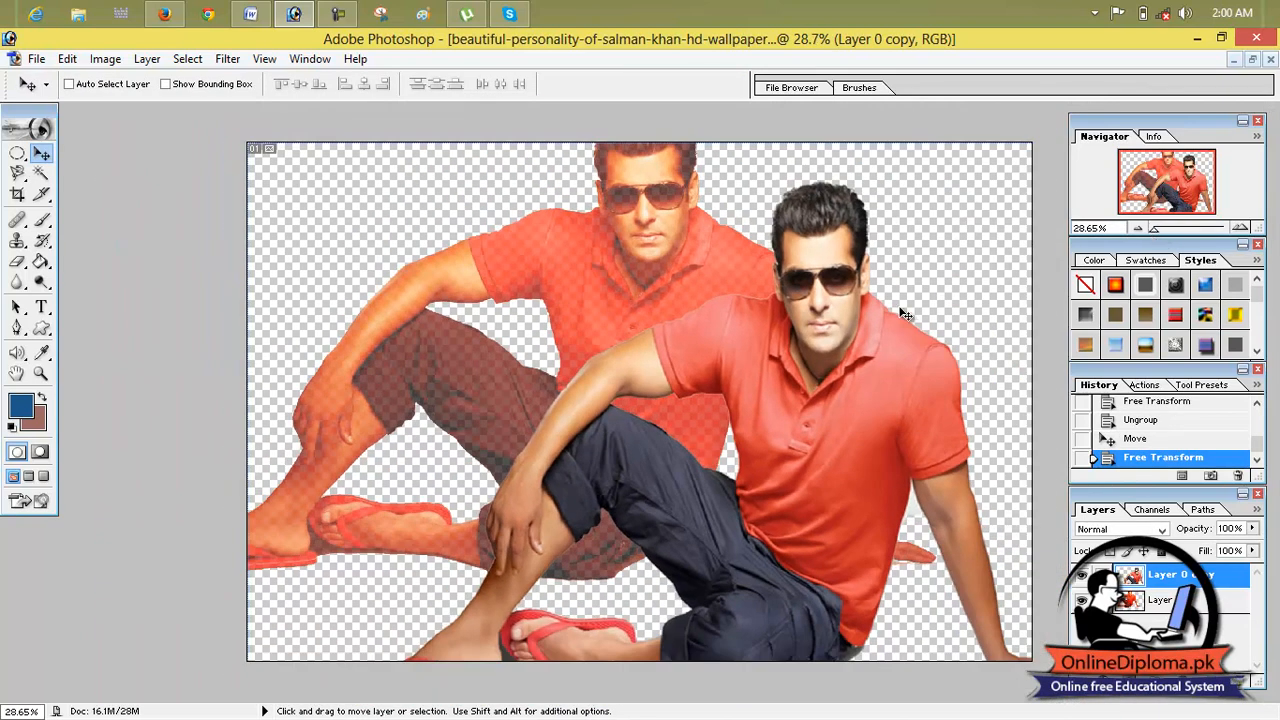
- Send Layer 0 copy backward one level and move its figure up and left behind the recolored figure
{"action": "left_click", "coordinate": [105, 59]}
{"action": "mouse_move", "coordinate": [147, 59]}
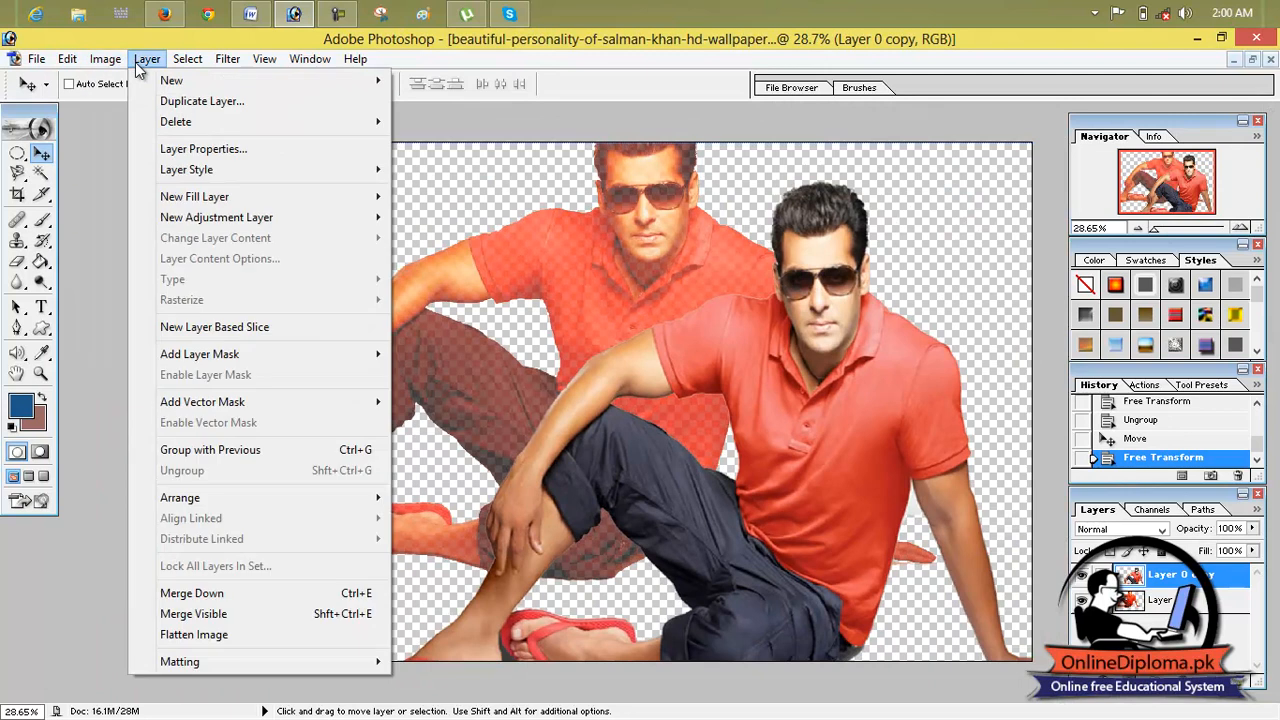
{"action": "mouse_move", "coordinate": [255, 500]}
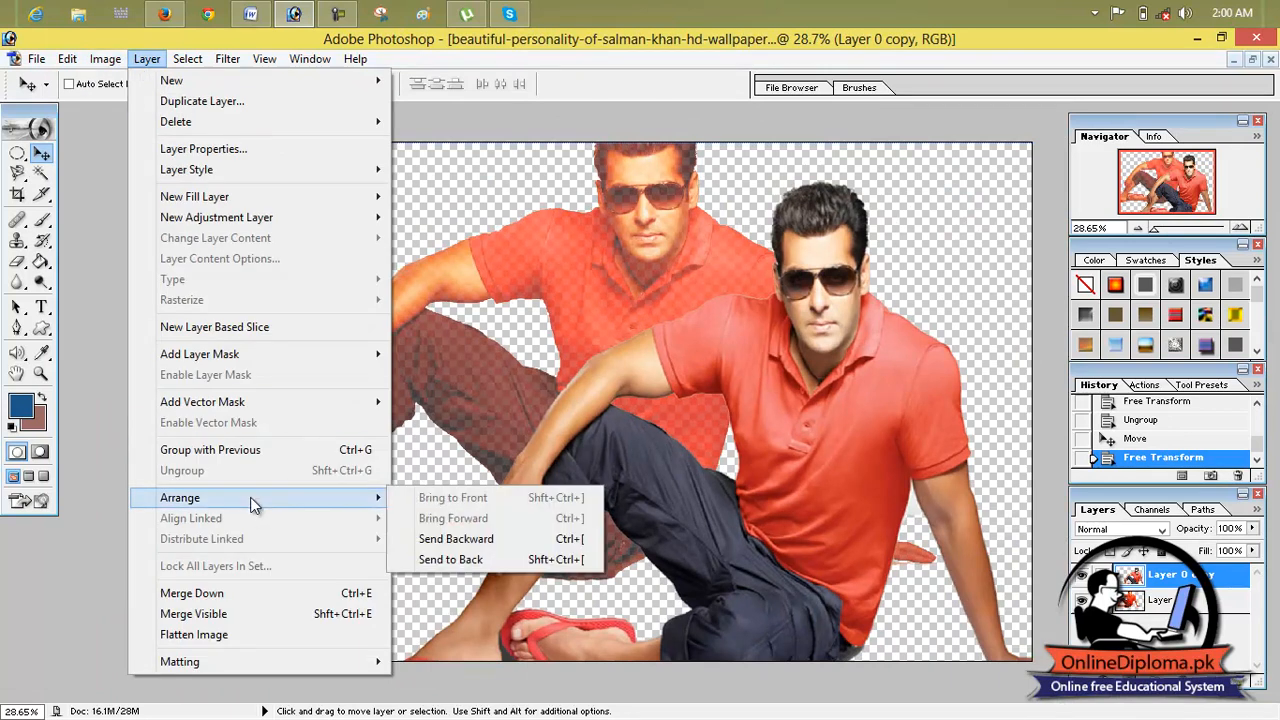
{"action": "left_click", "coordinate": [453, 540]}
{"action": "left_click_drag", "start_coordinate": [650, 341], "coordinate": [567, 296]}
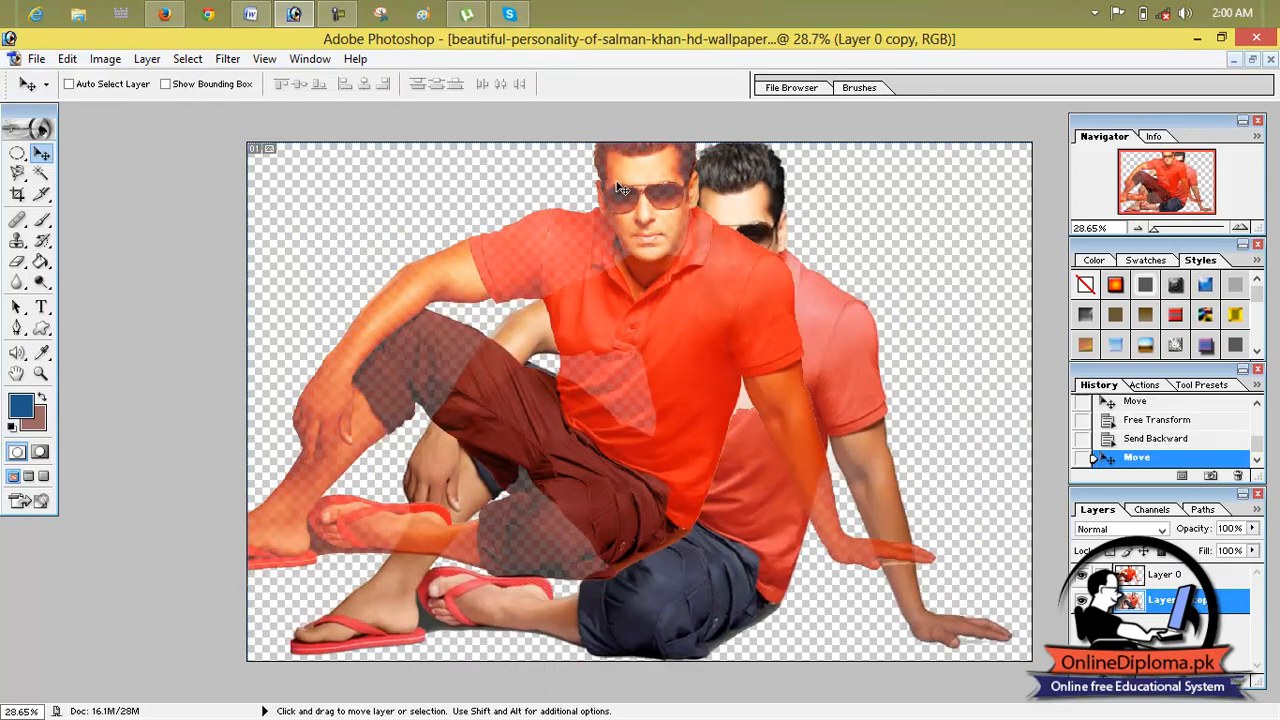
- Bring Layer 0 copy forward one level and shift its figure slightly right and down in front of the recolored figure
{"action": "left_click", "coordinate": [187, 59]}
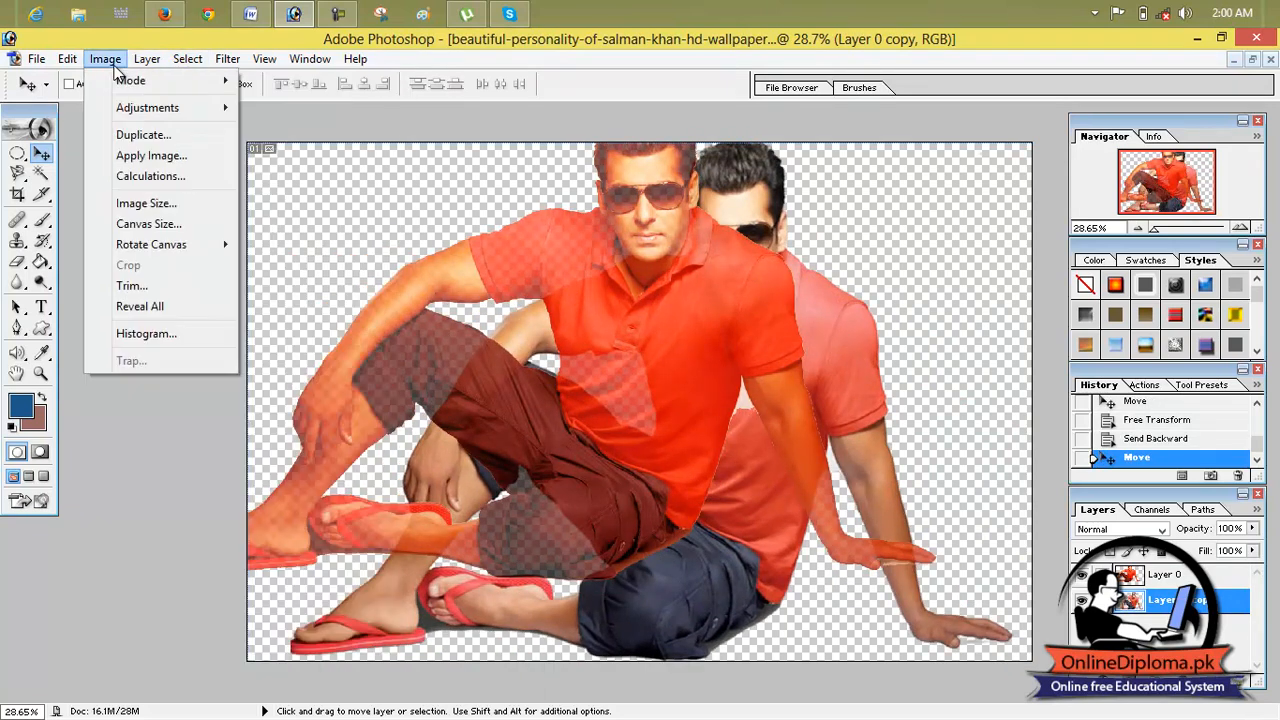
{"action": "mouse_move", "coordinate": [264, 498]}
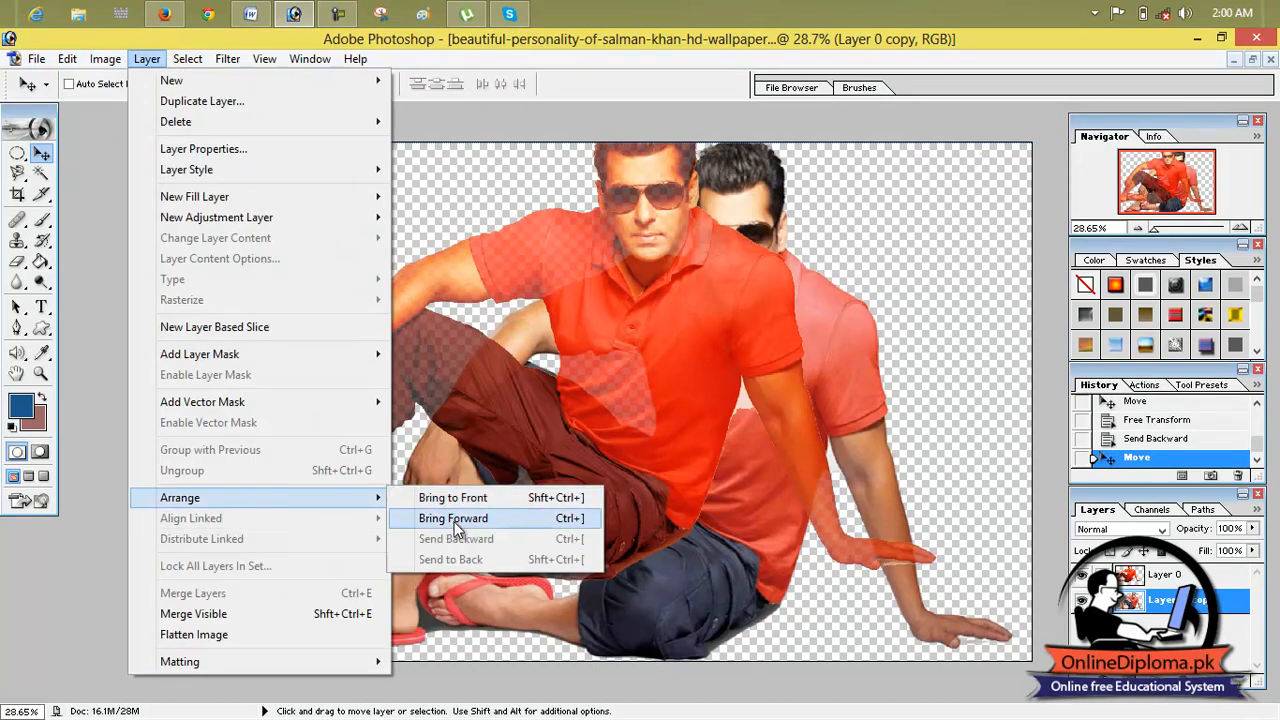
{"action": "left_click", "coordinate": [456, 524]}
{"action": "left_click_drag", "start_coordinate": [690, 453], "coordinate": [695, 455]}
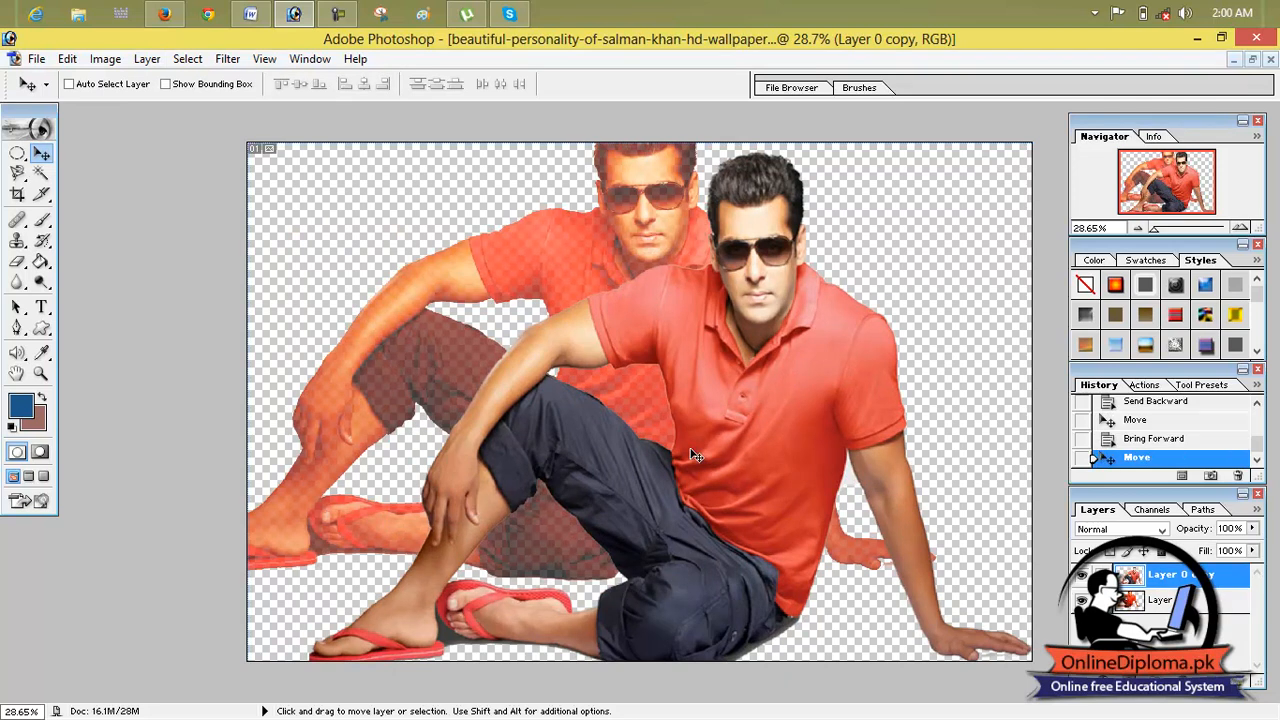
- Duplicate the Layer 0 copy figure toward the lower right and recolor it with Hue/Saturation at hue -116, saturation +57, lightness -32
{"action": "left_click_drag", "start_coordinate": [716, 428], "coordinate": [859, 490]}
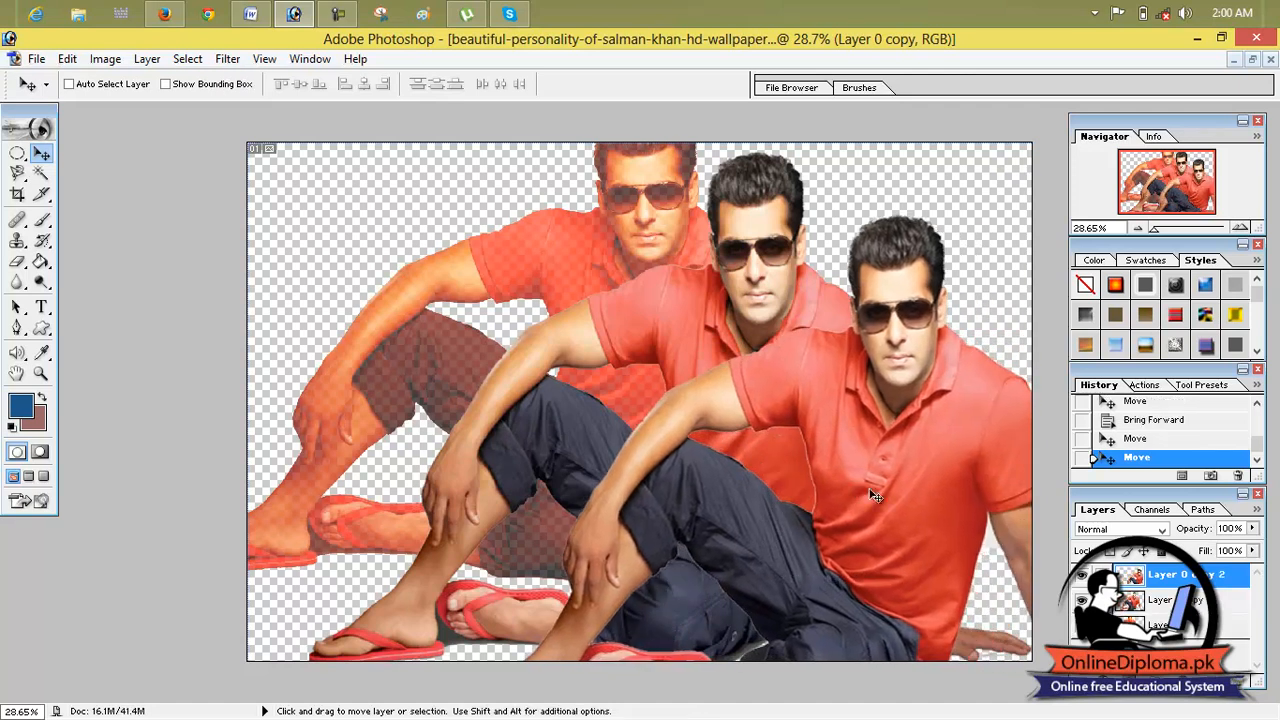
{"action": "left_click", "coordinate": [150, 60]}
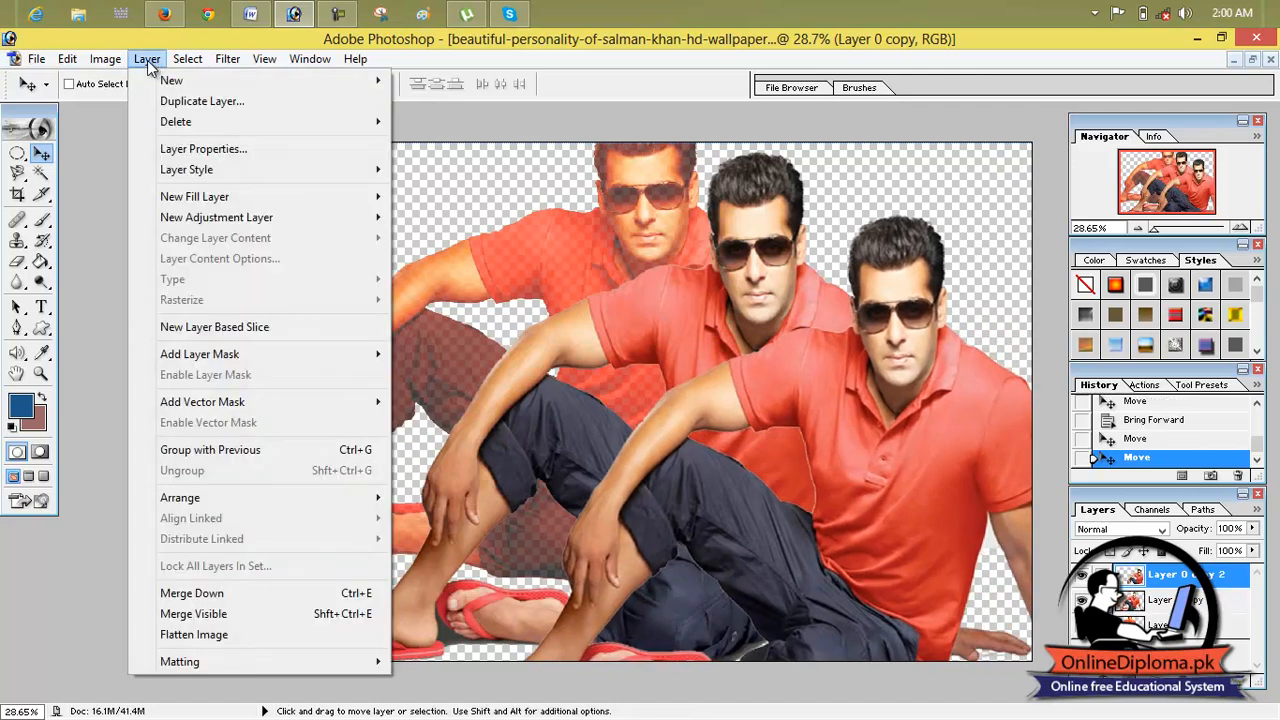
{"action": "mouse_move", "coordinate": [100, 61]}
{"action": "mouse_move", "coordinate": [140, 107]}
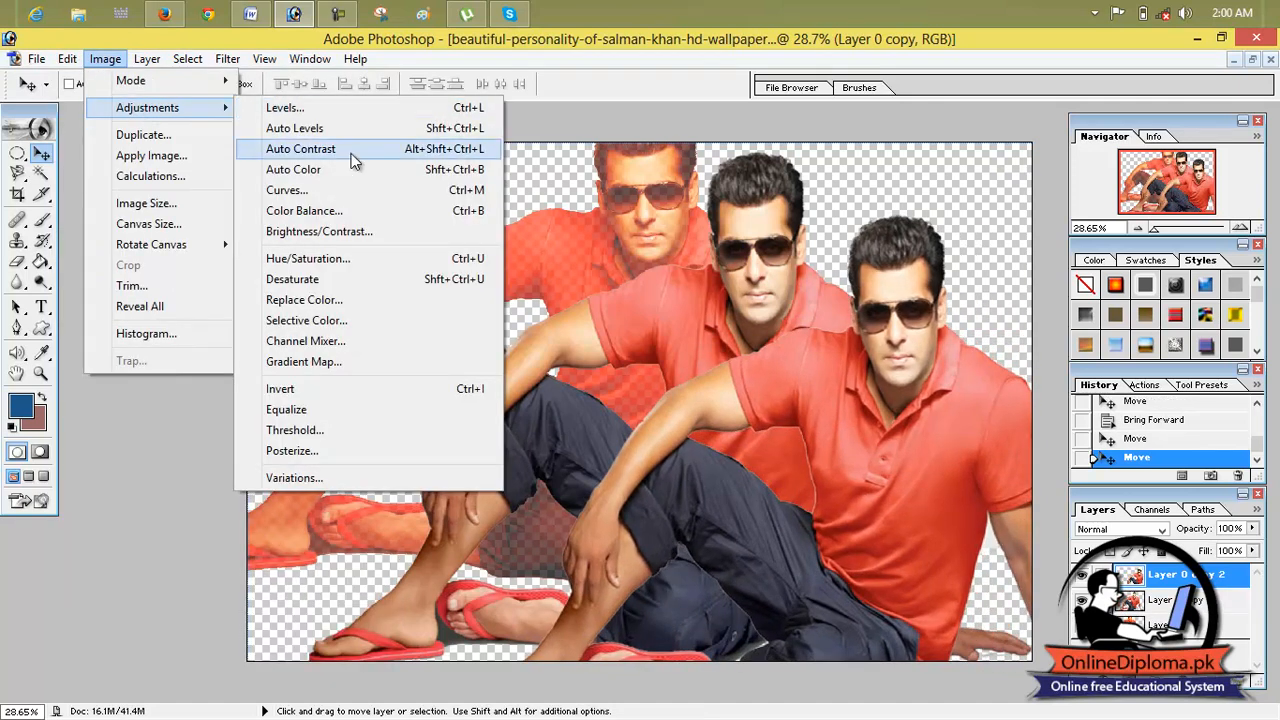
{"action": "left_click", "coordinate": [387, 262]}
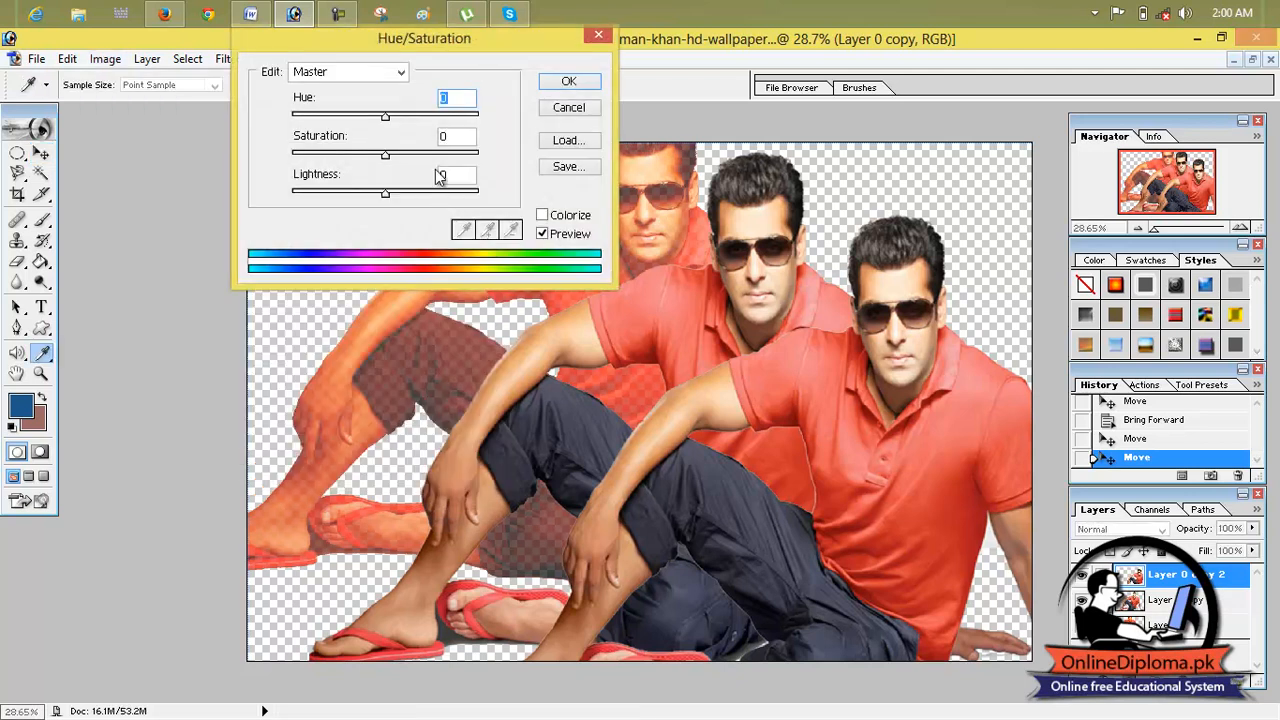
{"action": "left_click_drag", "start_coordinate": [385, 115], "coordinate": [316, 118]}
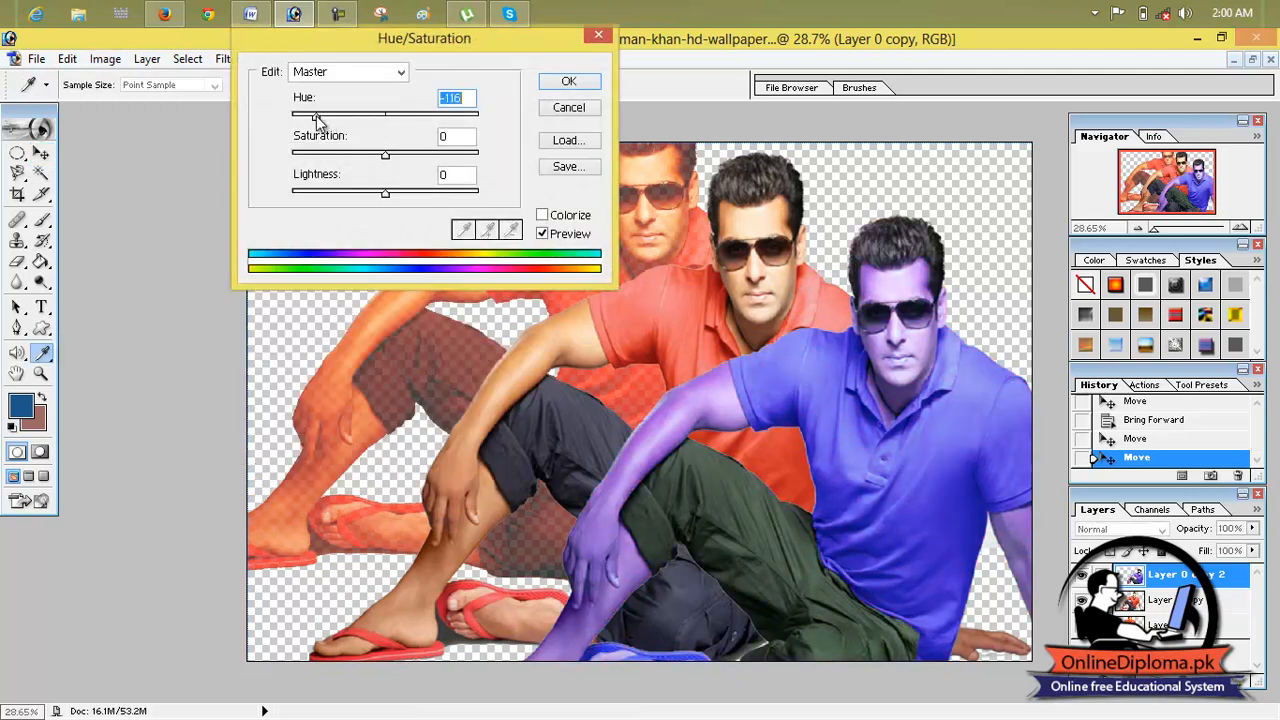
{"action": "left_click_drag", "start_coordinate": [385, 156], "coordinate": [440, 157]}
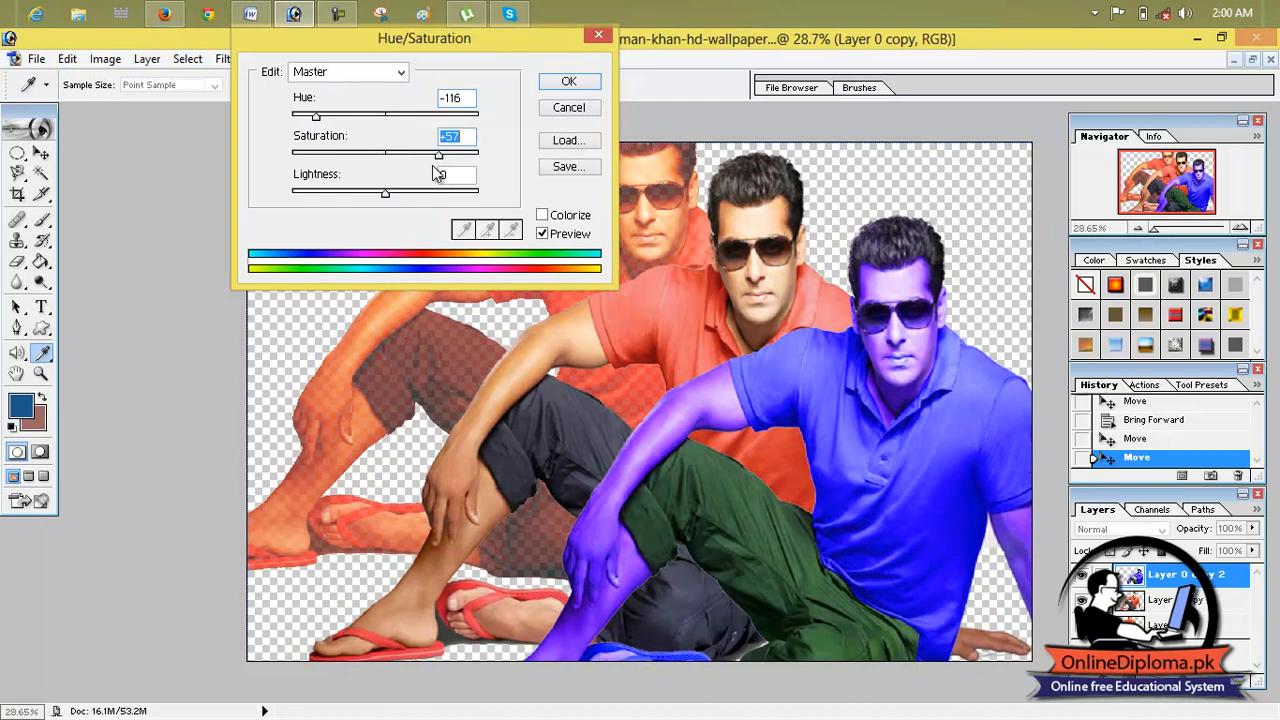
{"action": "left_click_drag", "start_coordinate": [386, 193], "coordinate": [355, 193]}
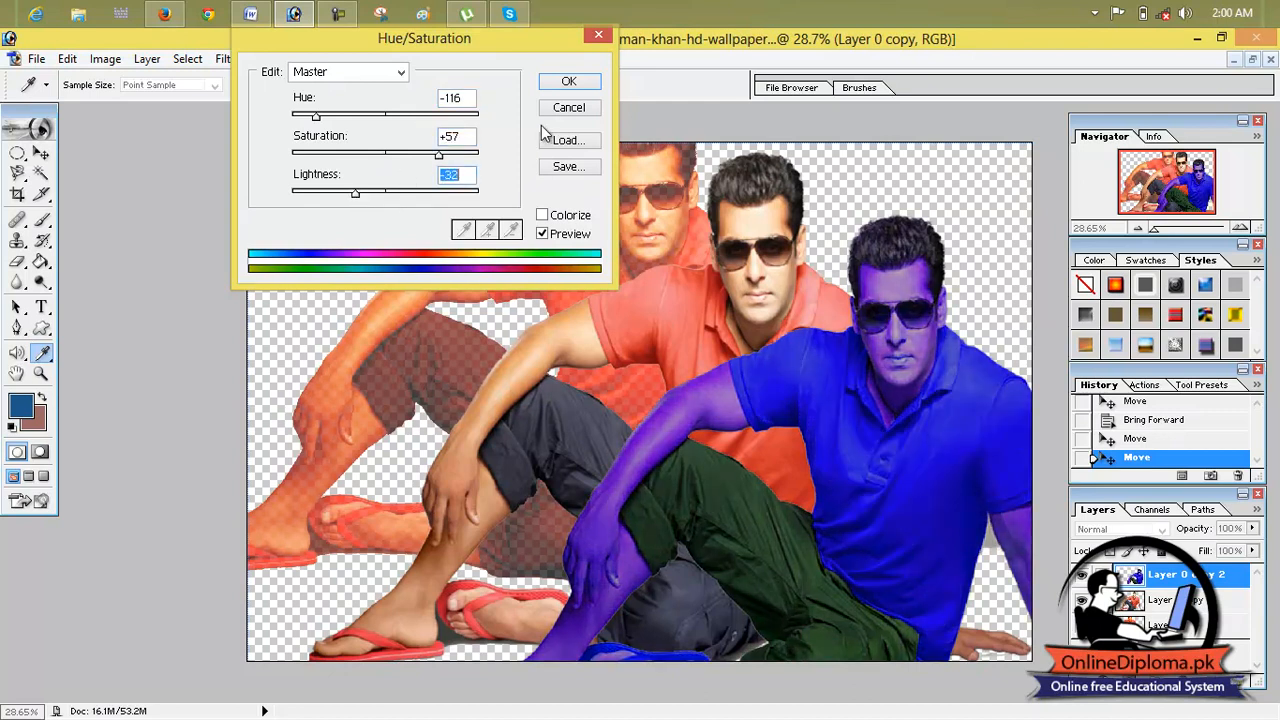
{"action": "left_click", "coordinate": [568, 81]}
- Nudge the blue-shirted figure slightly down and send Layer 0 copy 2 backward one level
{"action": "mouse_move", "coordinate": [819, 411]}
{"action": "left_mouse_down"}
{"action": "mouse_move", "coordinate": [801, 419]}
{"action": "mouse_move", "coordinate": [819, 421]}
{"action": "left_mouse_up"}
{"action": "left_click", "coordinate": [147, 59]}
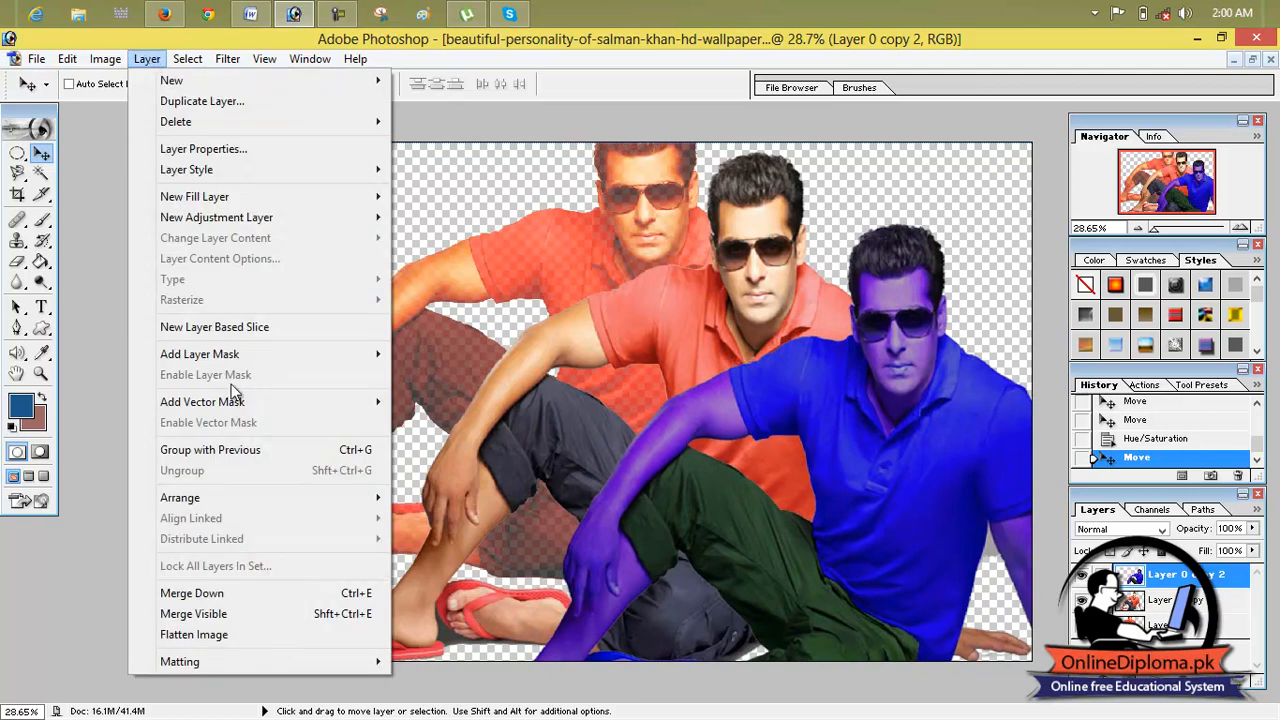
{"action": "mouse_move", "coordinate": [266, 497]}
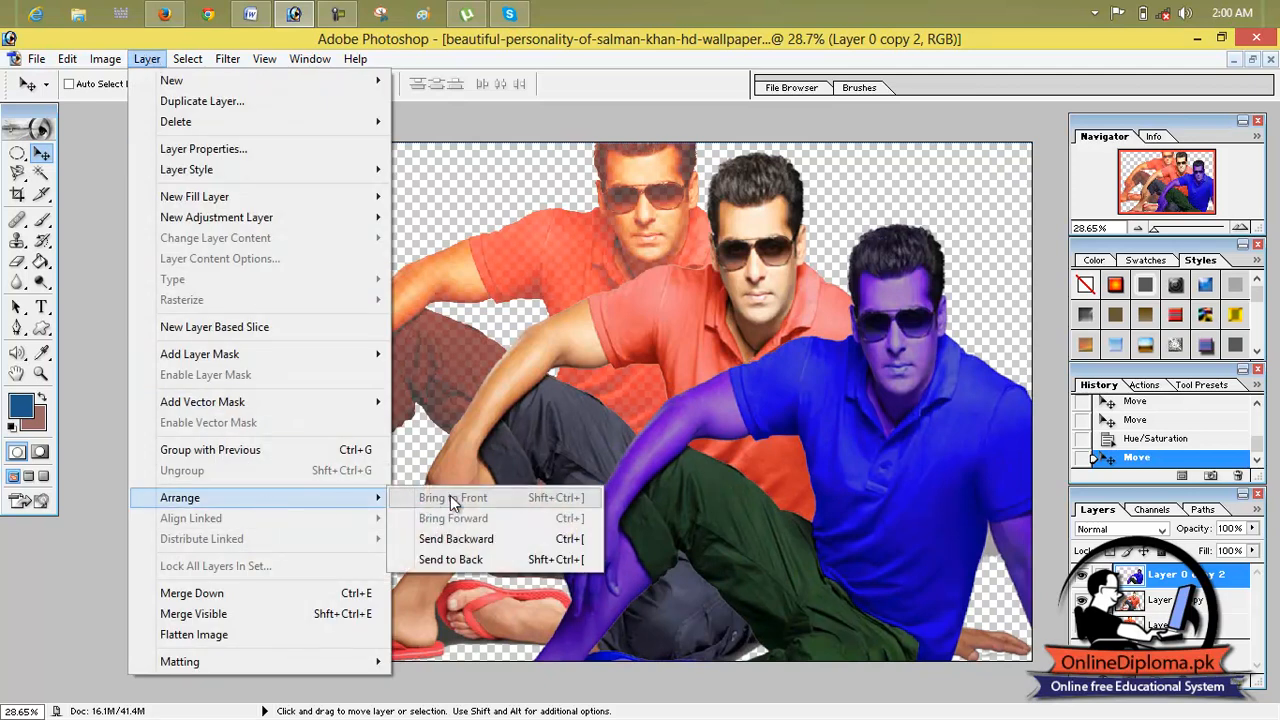
{"action": "left_click", "coordinate": [473, 545]}
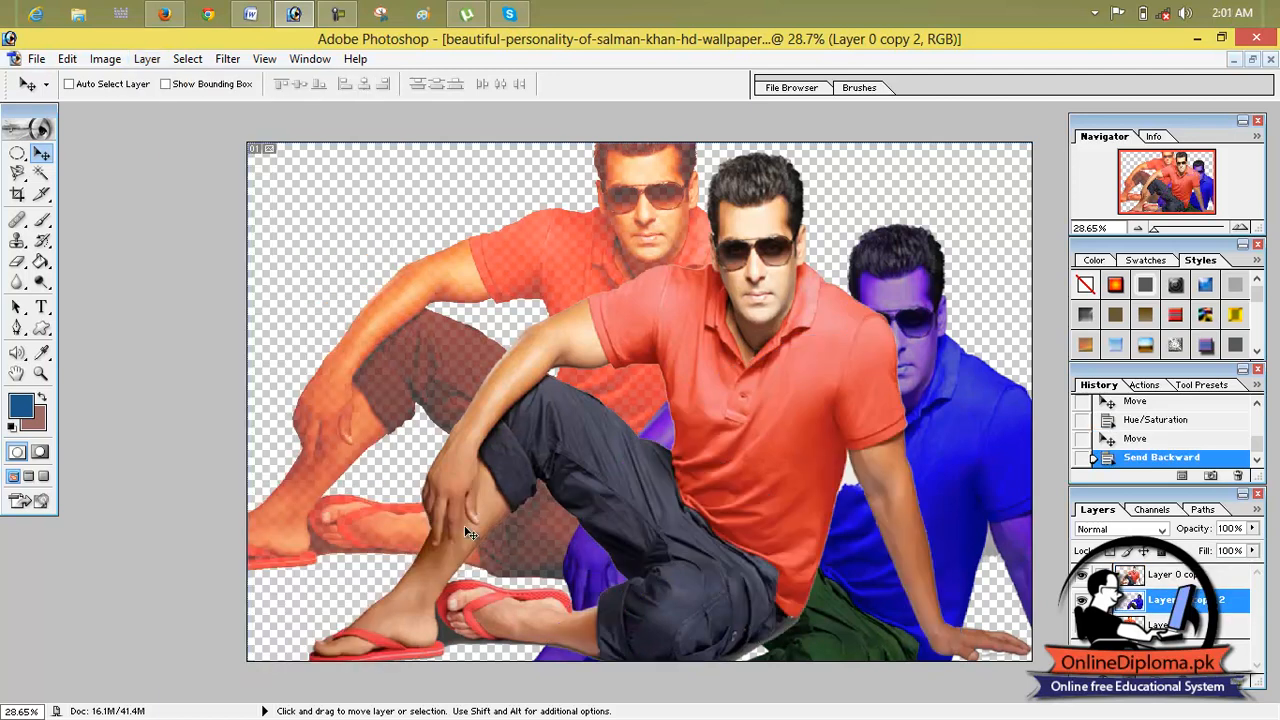
- Send Layer 0 copy 2 to the back of the stack and move its blue figure to the canvas's upper left
{"action": "left_click", "coordinate": [186, 59]}
{"action": "mouse_move", "coordinate": [150, 62]}
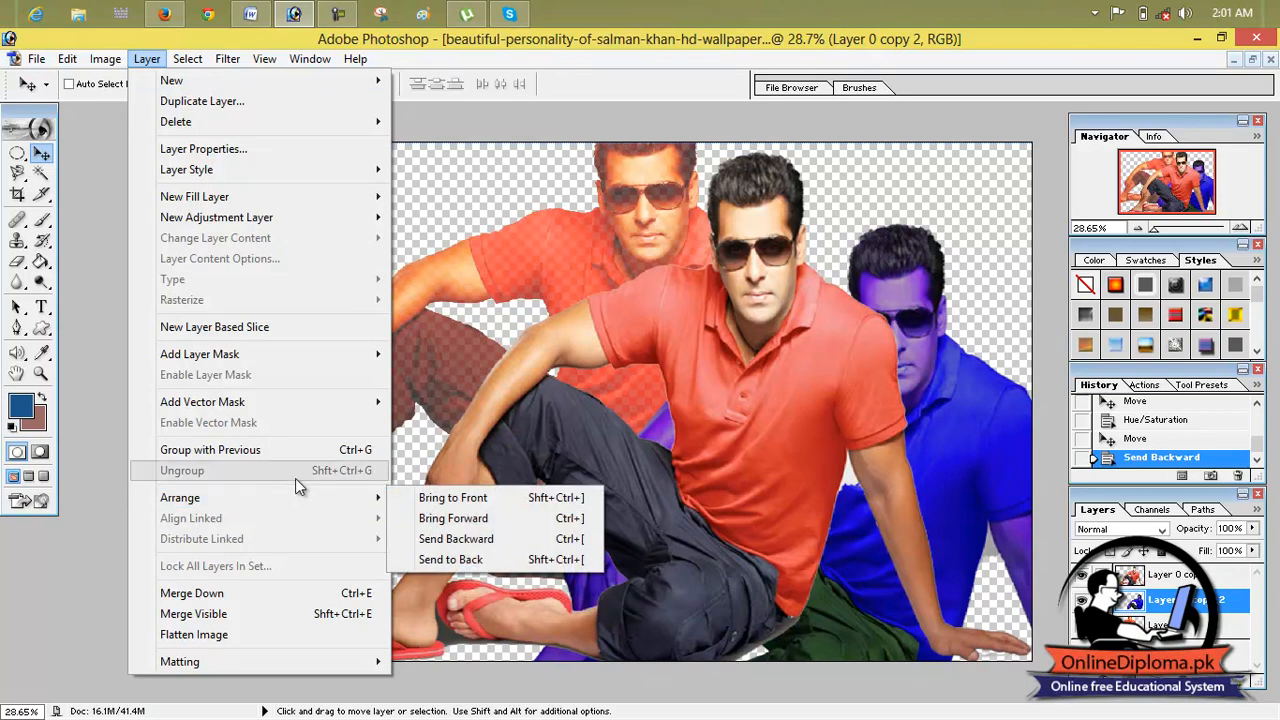
{"action": "mouse_move", "coordinate": [301, 495]}
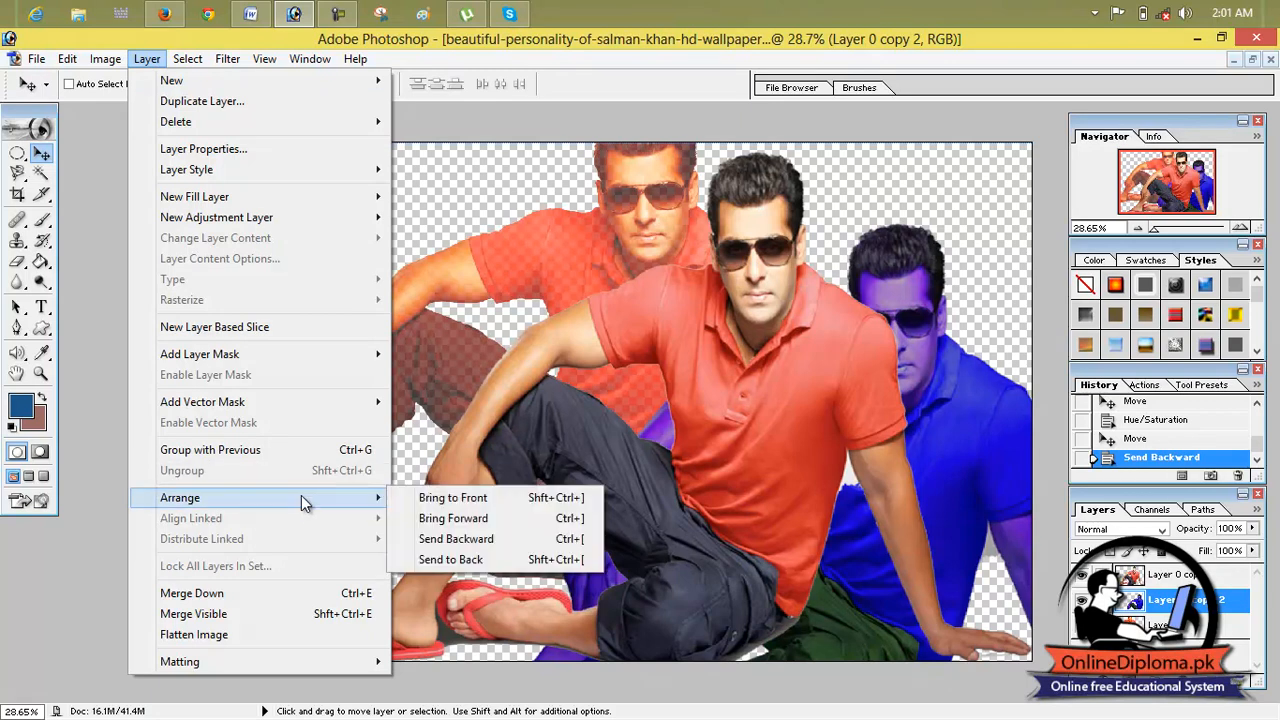
{"action": "left_click", "coordinate": [457, 563]}
{"action": "left_click_drag", "start_coordinate": [912, 412], "coordinate": [516, 235]}
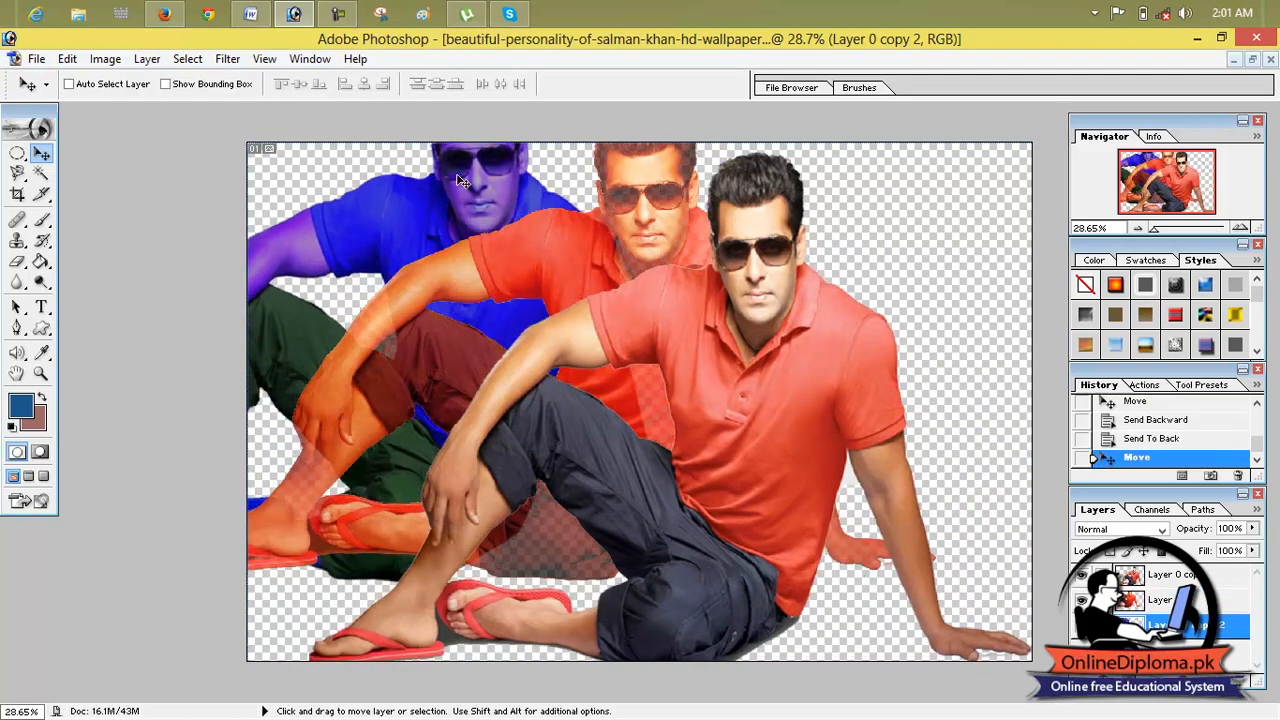
- Bring Layer 0 copy 2 forward two levels and move its blue figure to the canvas's lower right, in front of the others
{"action": "left_click", "coordinate": [150, 62]}
{"action": "mouse_move", "coordinate": [286, 498]}
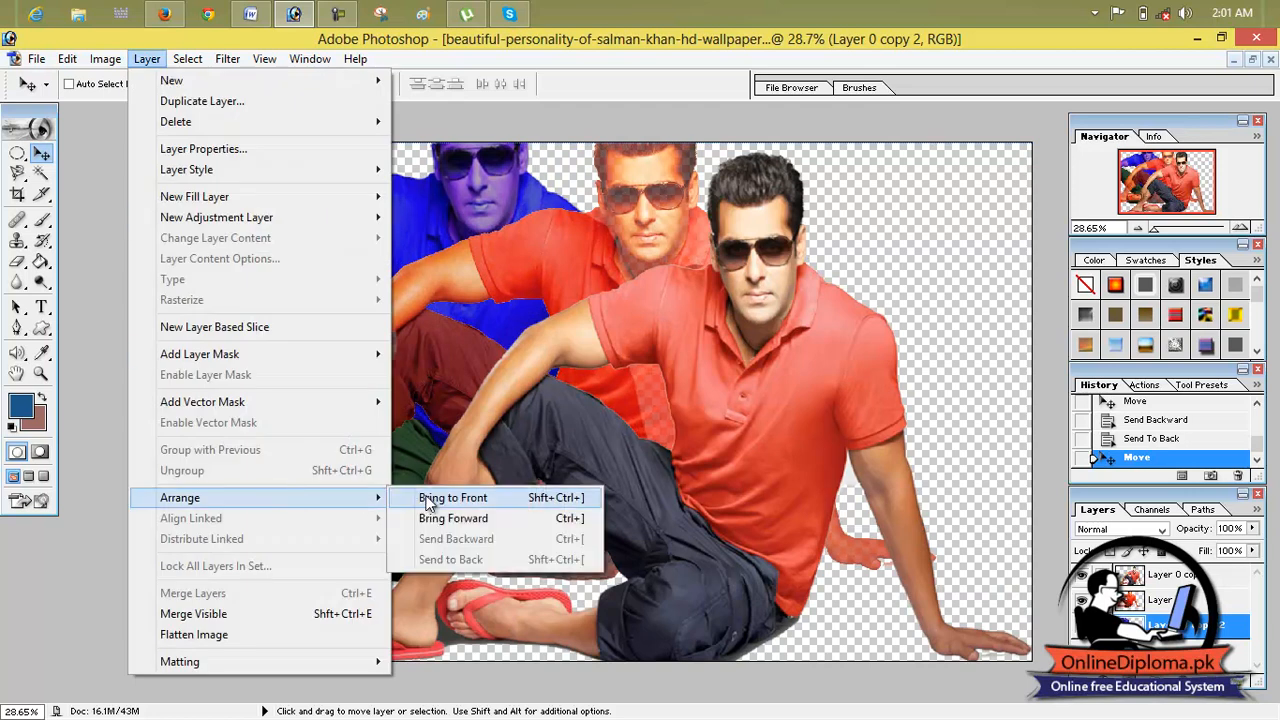
{"action": "left_click", "coordinate": [477, 520]}
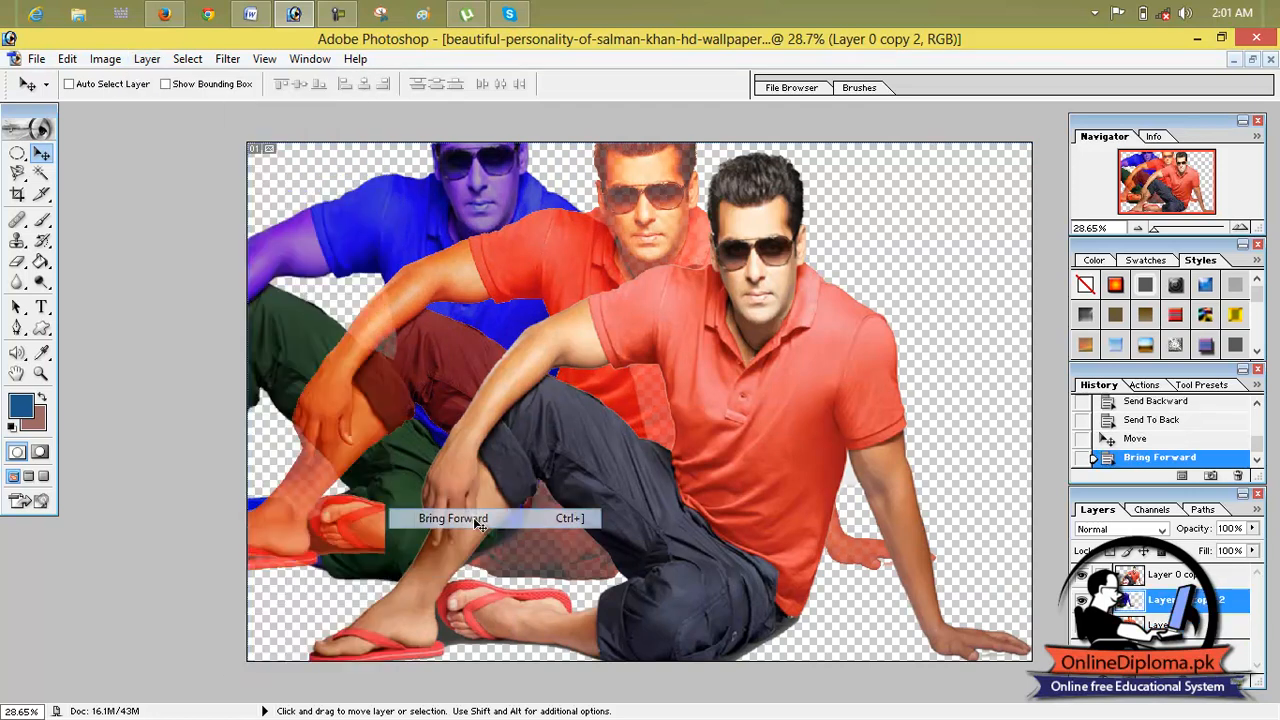
{"action": "left_click", "coordinate": [182, 59]}
{"action": "mouse_move", "coordinate": [147, 65]}
{"action": "mouse_move", "coordinate": [254, 495]}
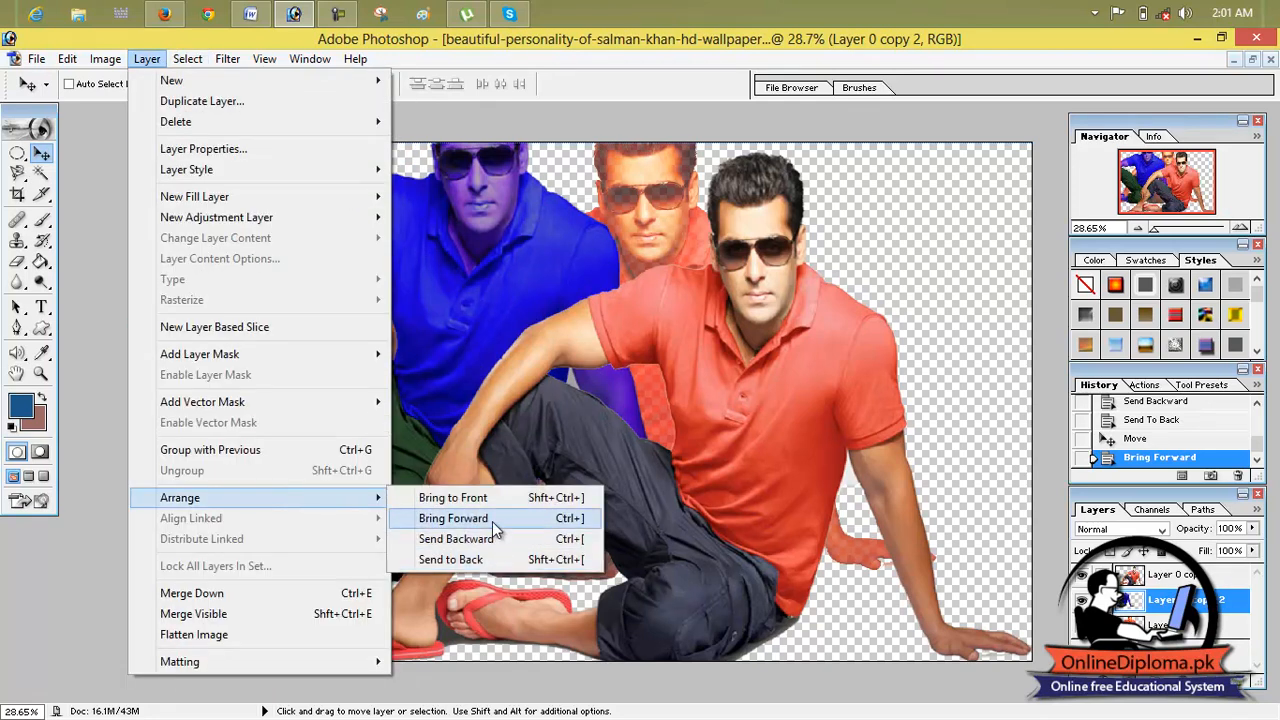
{"action": "left_click", "coordinate": [492, 519]}
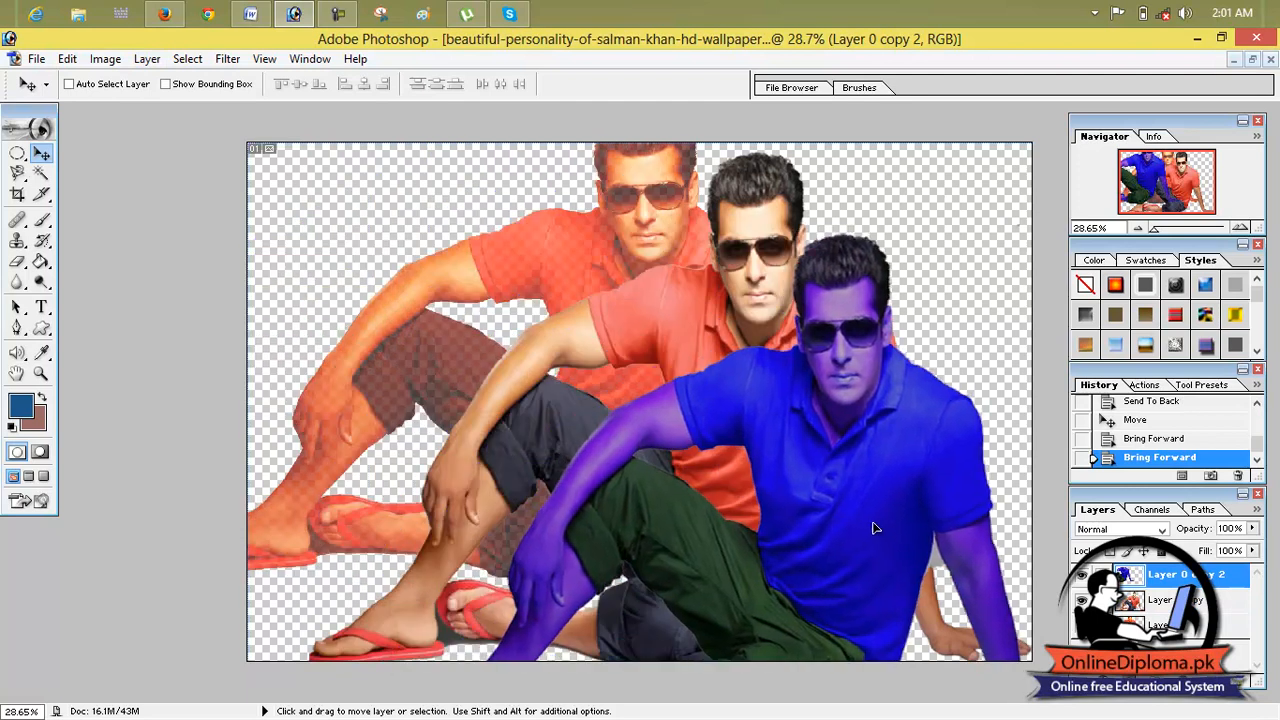
{"action": "left_click_drag", "start_coordinate": [873, 527], "coordinate": [883, 529]}
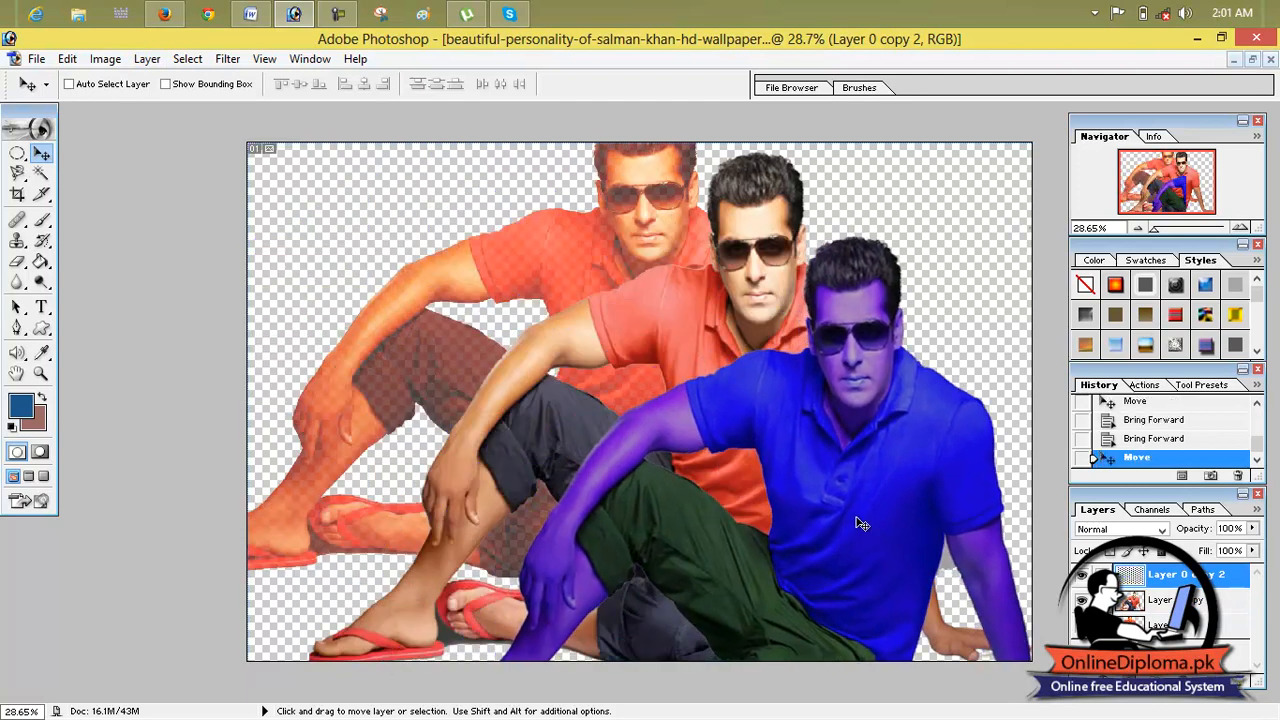
- Link the other two figure layers to Layer 0 copy 2 and align the linked layers by vertical centers
{"action": "left_click", "coordinate": [187, 59]}
{"action": "mouse_move", "coordinate": [150, 59]}
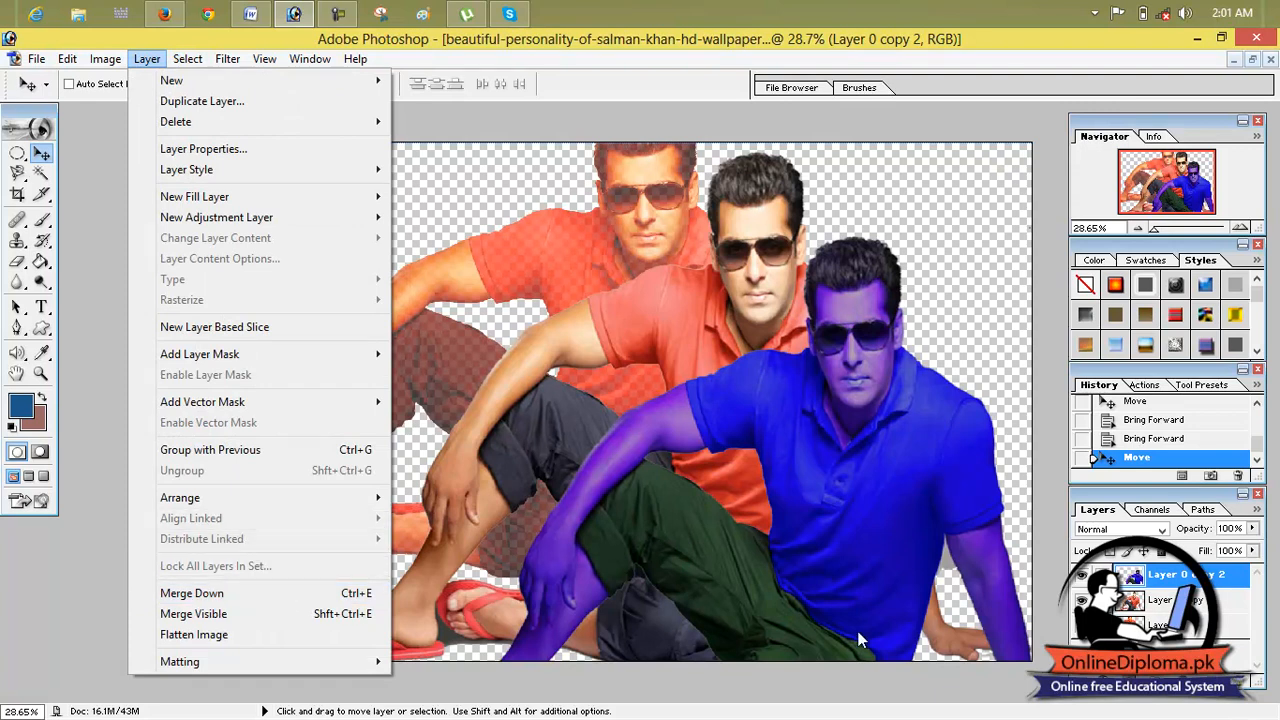
{"action": "left_click", "coordinate": [1120, 612]}
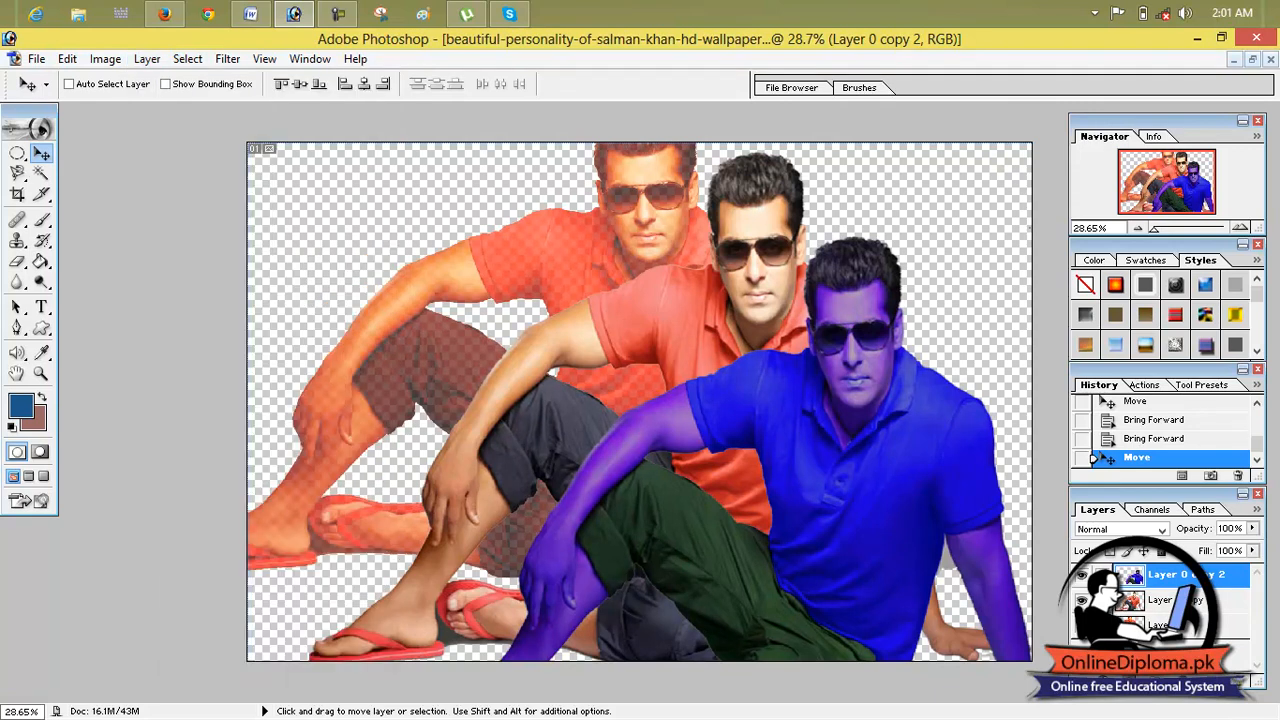
{"action": "left_click", "coordinate": [1098, 625]}
{"action": "left_click", "coordinate": [187, 59]}
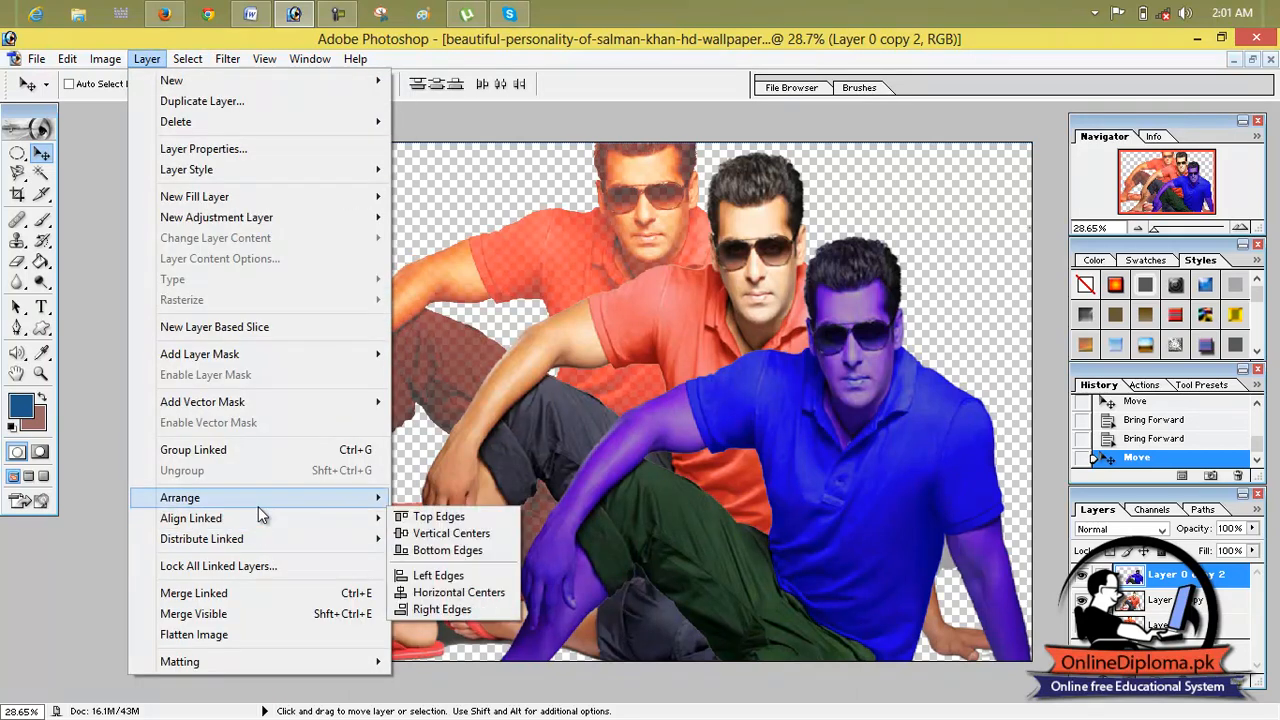
{"action": "mouse_move", "coordinate": [260, 521]}
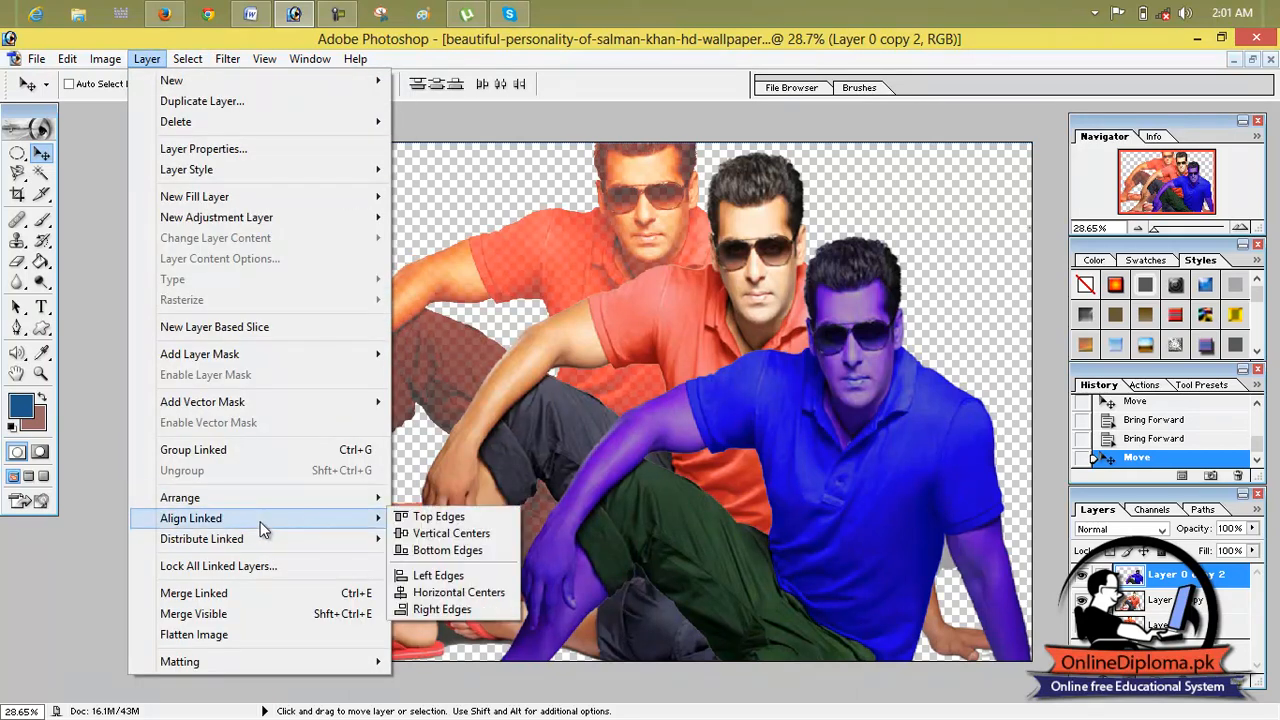
{"action": "left_click", "coordinate": [468, 534]}
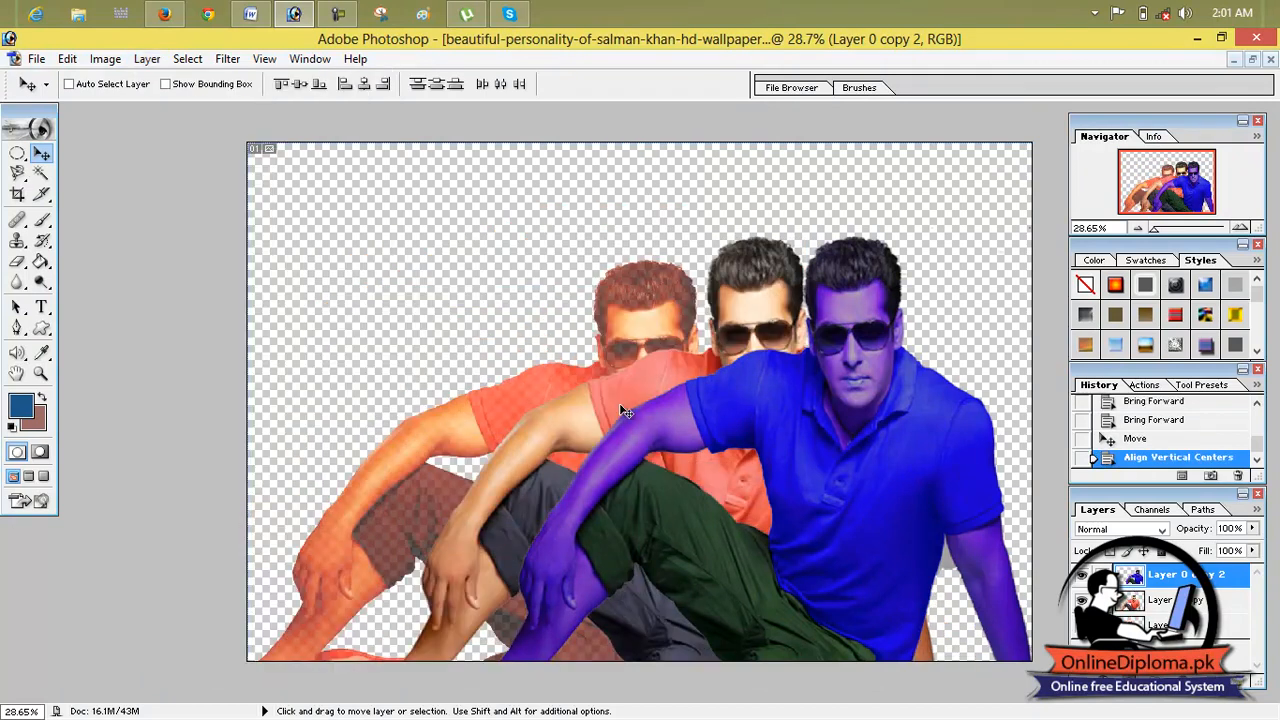
- Move the linked figures up and left, and align them by vertical centers and finally by bottom edges
{"action": "left_click_drag", "start_coordinate": [490, 315], "coordinate": [599, 299]}
{"action": "left_click_drag", "start_coordinate": [741, 366], "coordinate": [667, 391]}
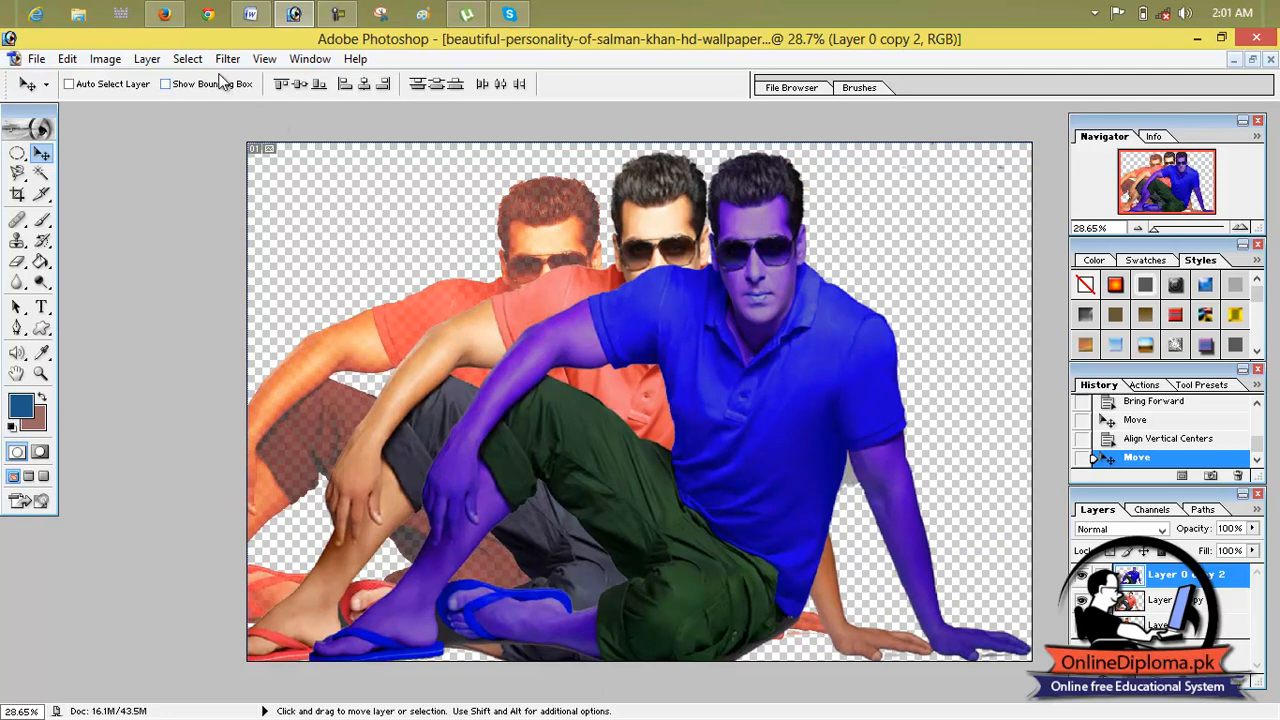
{"action": "left_click", "coordinate": [300, 86]}
{"action": "left_click", "coordinate": [321, 86]}
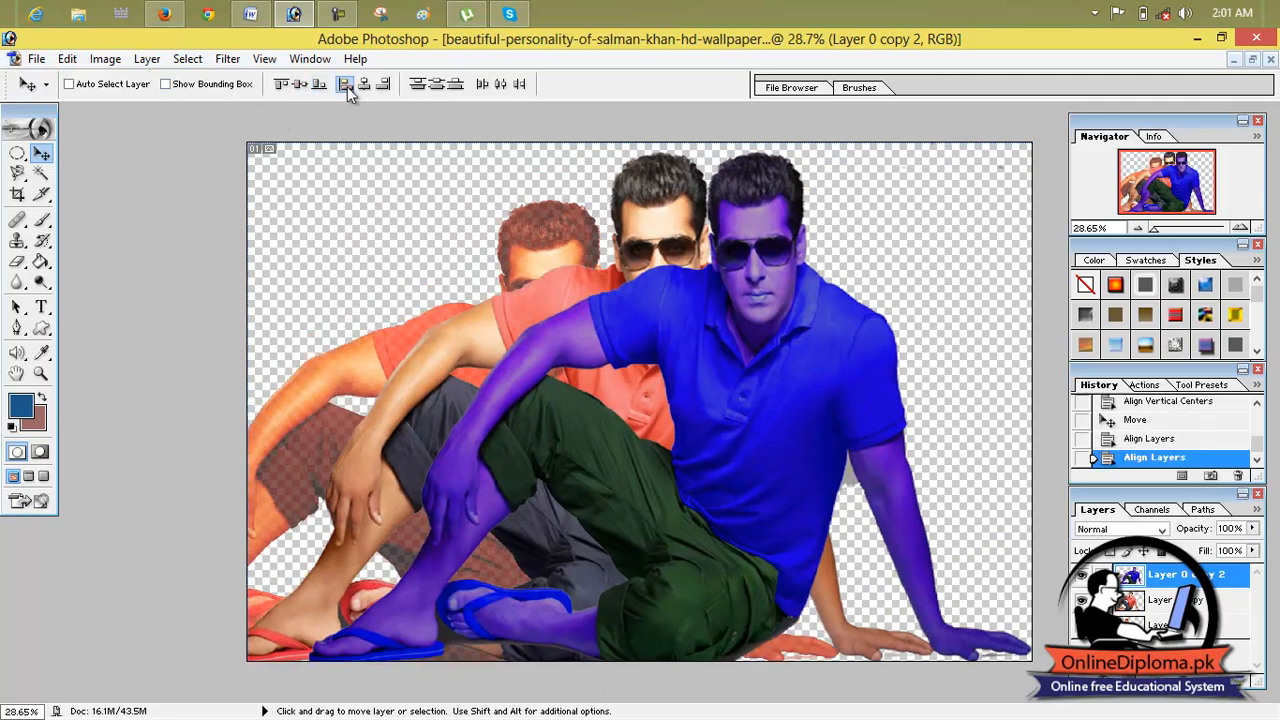
- Align the linked figures horizontally by left edges, horizontal centers and right edges, finishing on left edges
{"action": "left_click", "coordinate": [345, 86]}
{"action": "left_click", "coordinate": [359, 86]}
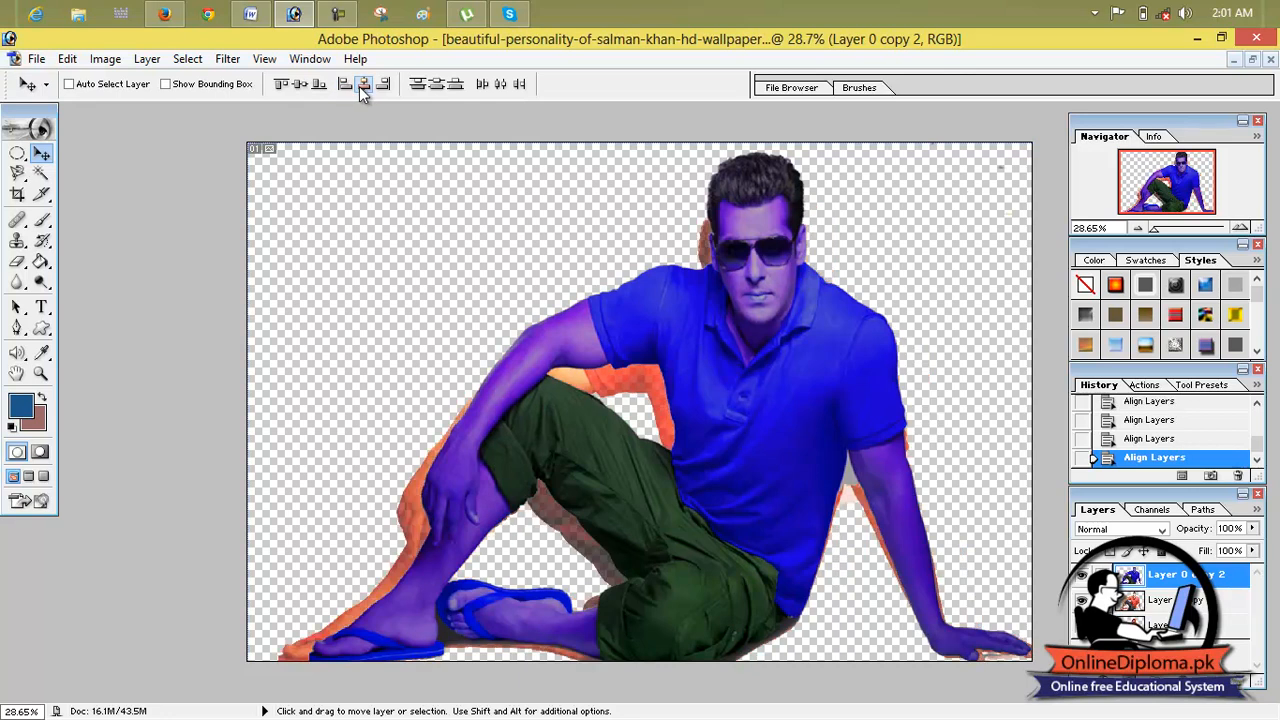
{"action": "left_click", "coordinate": [378, 88]}
{"action": "left_click", "coordinate": [345, 86]}
- Align the linked figures vertically by bottom edges, vertical centers and top edges, finishing on bottom edges
{"action": "left_click", "coordinate": [321, 86]}
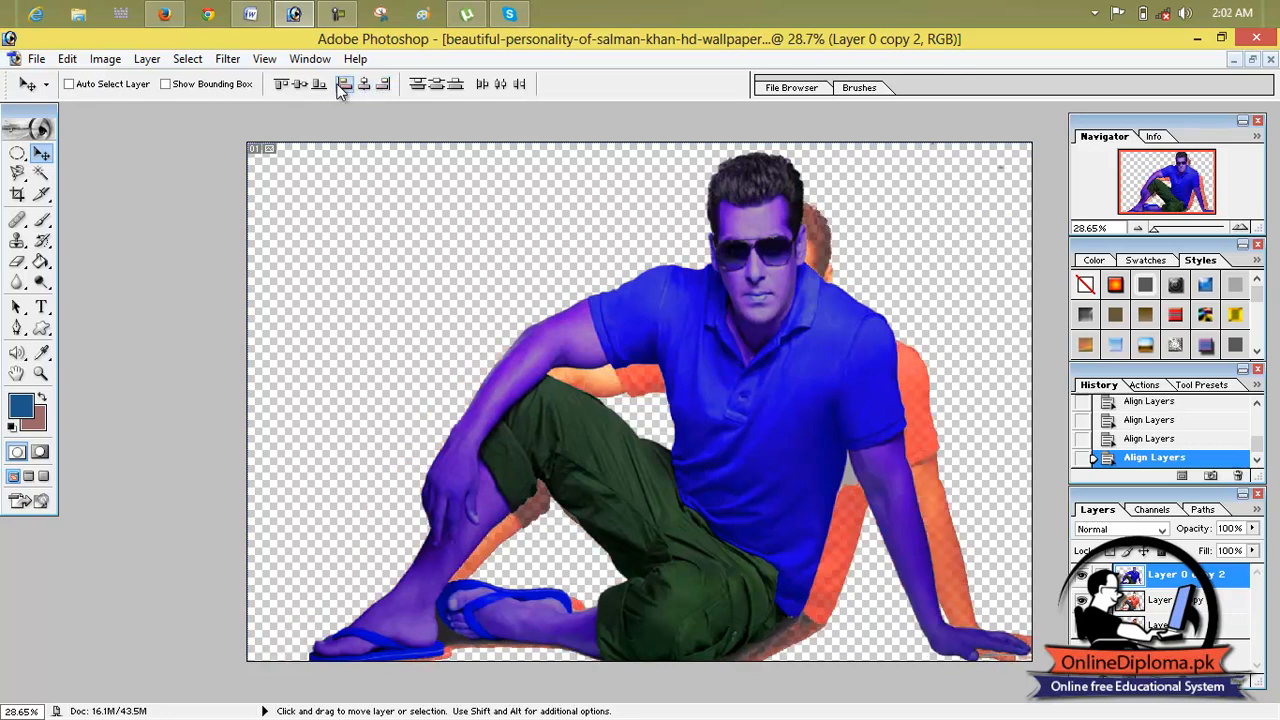
{"action": "left_click", "coordinate": [300, 85]}
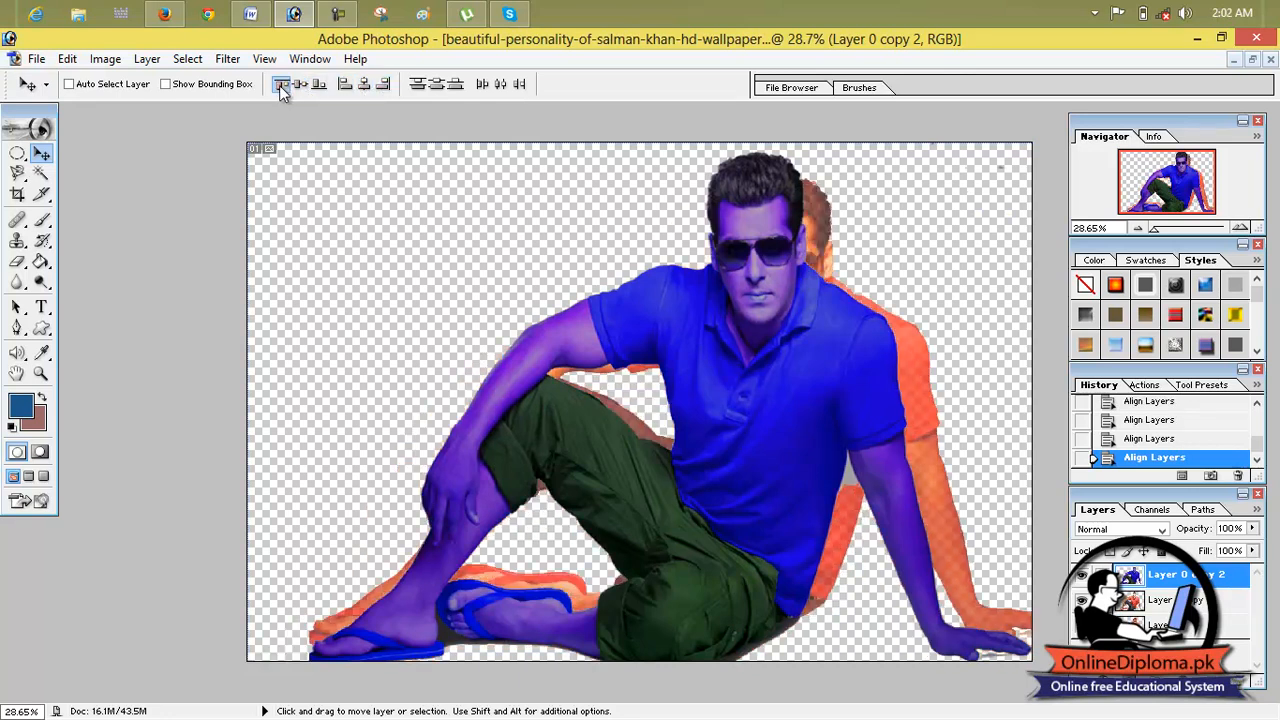
{"action": "left_click", "coordinate": [280, 86]}
{"action": "left_click", "coordinate": [313, 85]}
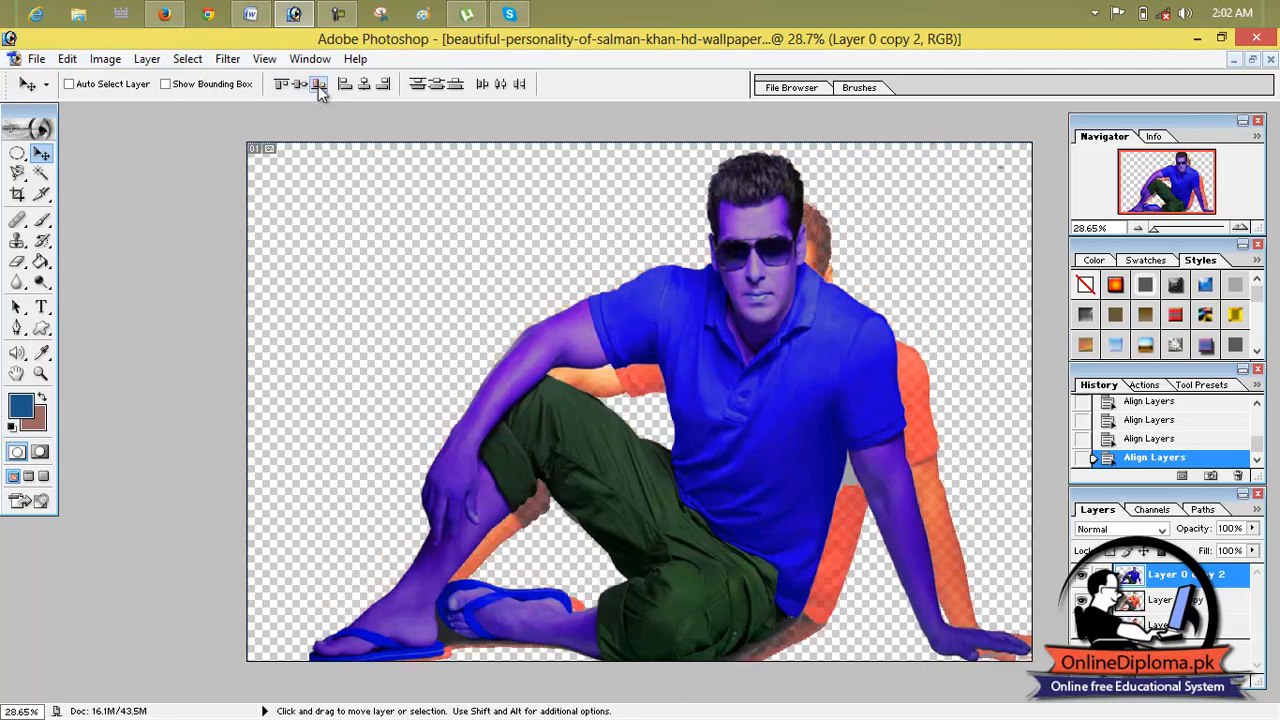
- Distribute the linked layers by top edges, vertical centers and bottom edges, and horizontally by left edges, horizontal centers and right edges
{"action": "left_click", "coordinate": [420, 86]}
{"action": "left_click", "coordinate": [442, 87]}
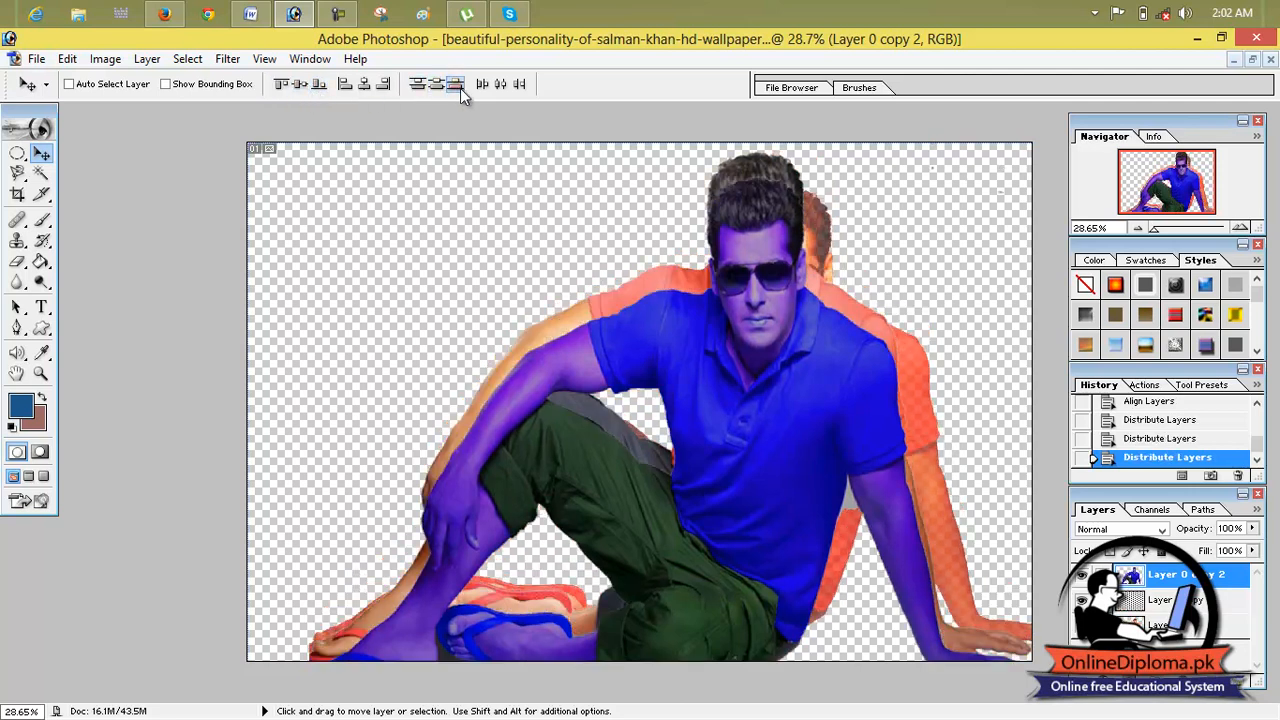
{"action": "left_click", "coordinate": [479, 87]}
{"action": "left_click", "coordinate": [501, 86]}
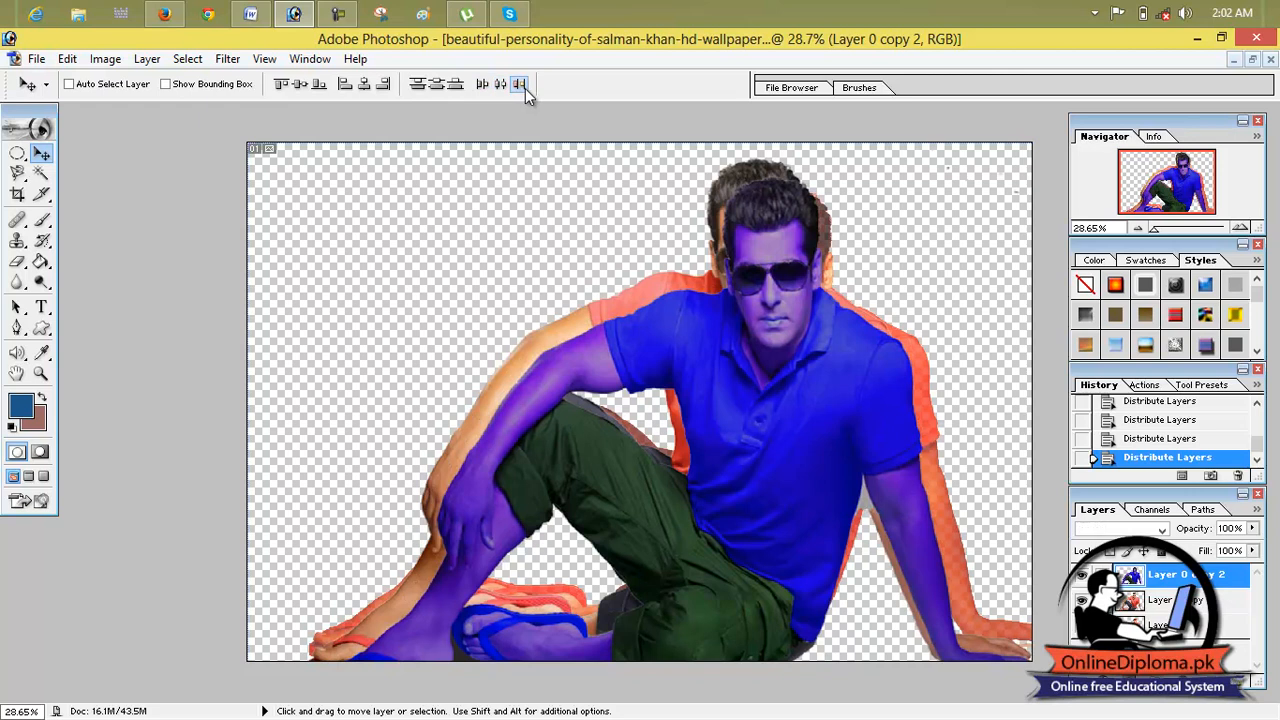
- Move the linked figures up and left, and distribute the linked layers by top edges
{"action": "left_click_drag", "start_coordinate": [791, 384], "coordinate": [706, 364]}
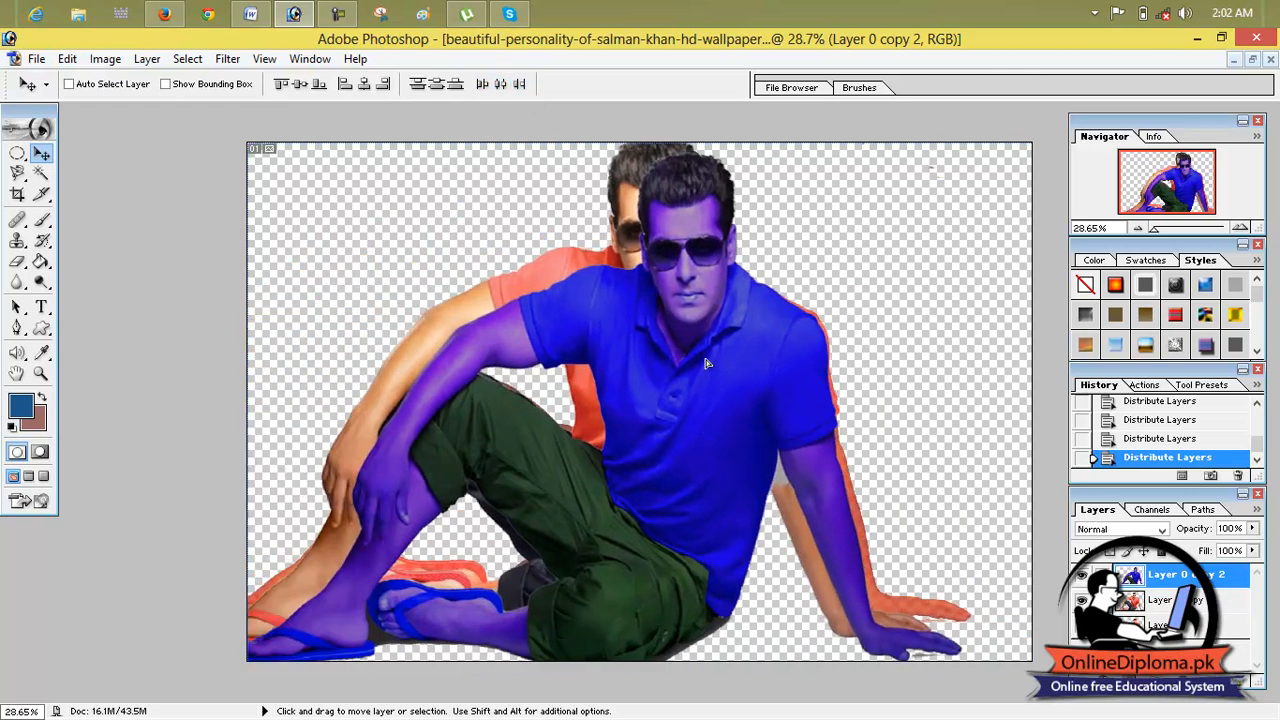
{"action": "left_click", "coordinate": [187, 59]}
{"action": "mouse_move", "coordinate": [147, 59]}
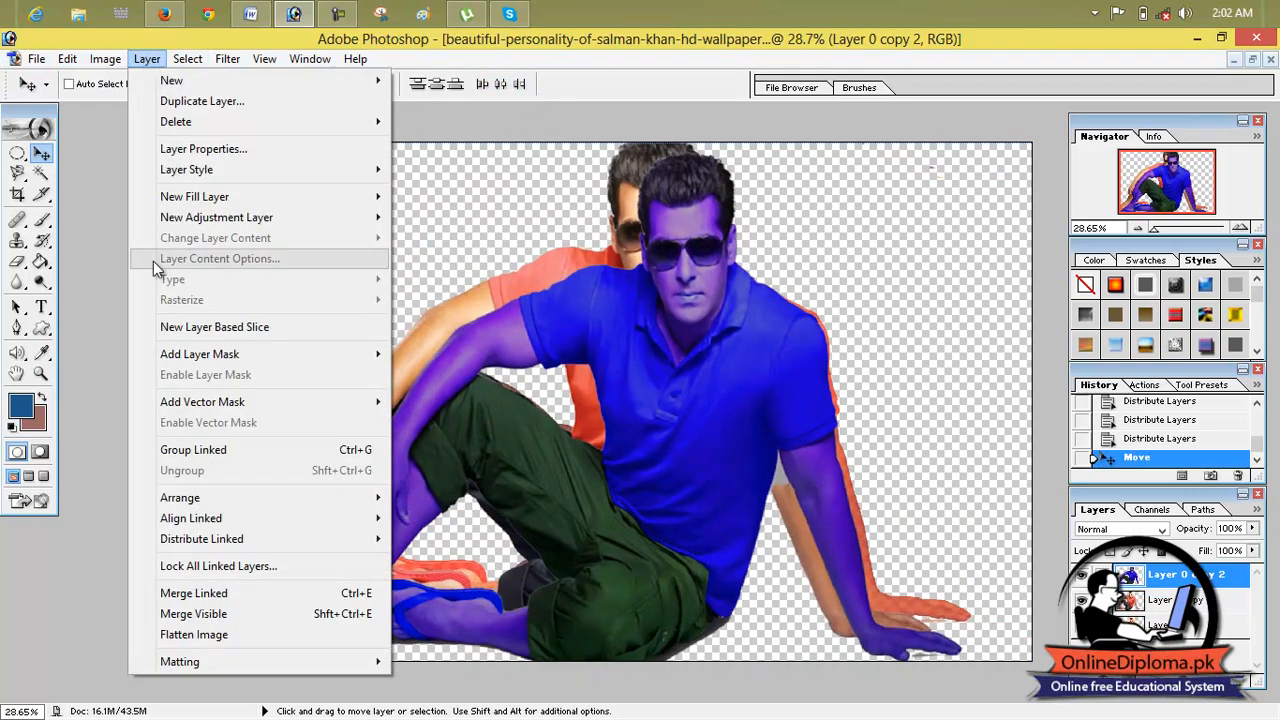
{"action": "mouse_move", "coordinate": [214, 520]}
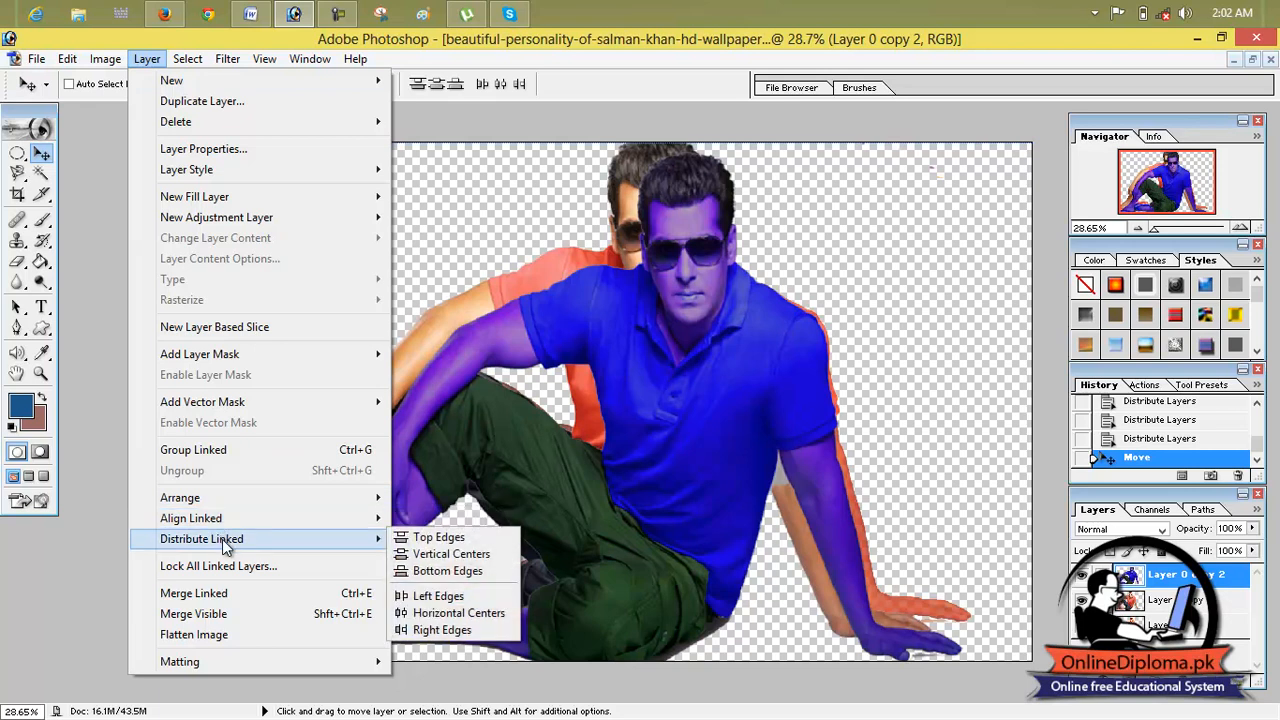
{"action": "left_click", "coordinate": [436, 537]}
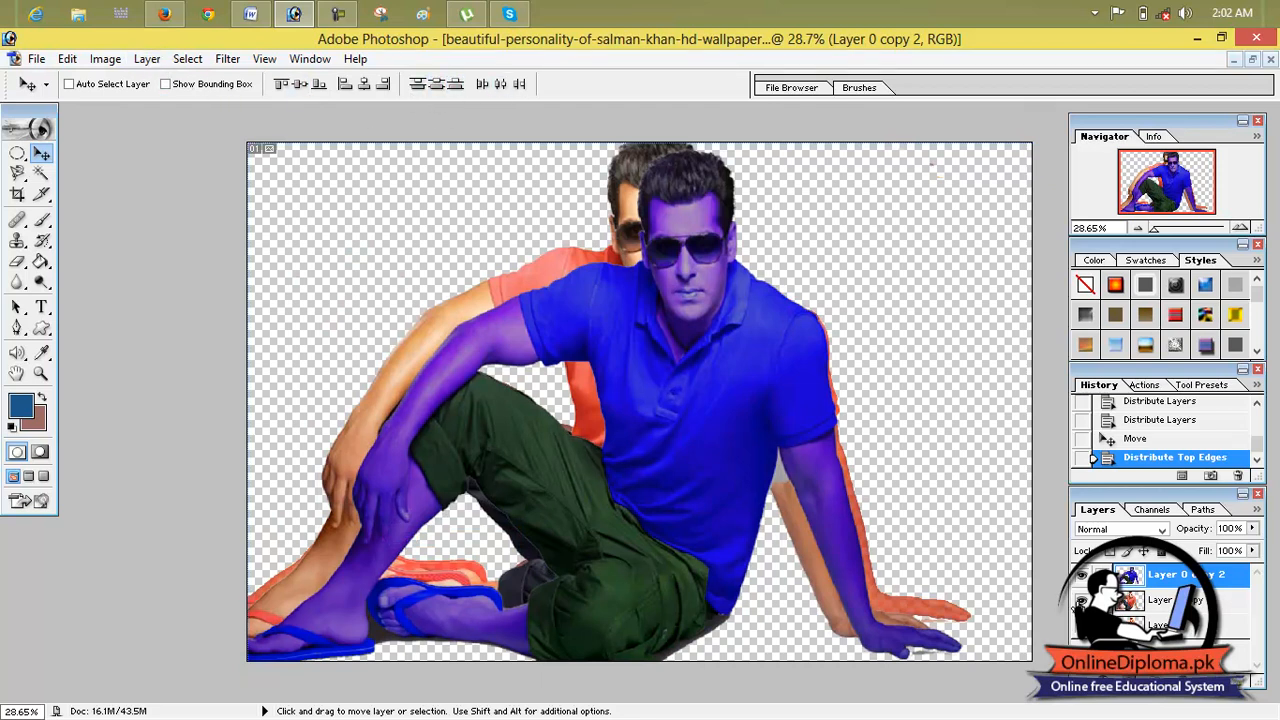
- Unlink the three figure layers and spread the blue figure and the natural-coloured copy toward the lower right of the canvas
{"action": "left_click", "coordinate": [1102, 600]}
{"action": "left_click", "coordinate": [1102, 625]}
{"action": "left_click_drag", "start_coordinate": [753, 479], "coordinate": [955, 519]}
{"action": "left_click_drag", "start_coordinate": [686, 344], "coordinate": [832, 385]}
{"action": "left_click", "coordinate": [1125, 603]}
{"action": "left_click", "coordinate": [1166, 576]}
{"action": "left_click_drag", "start_coordinate": [672, 297], "coordinate": [637, 327]}
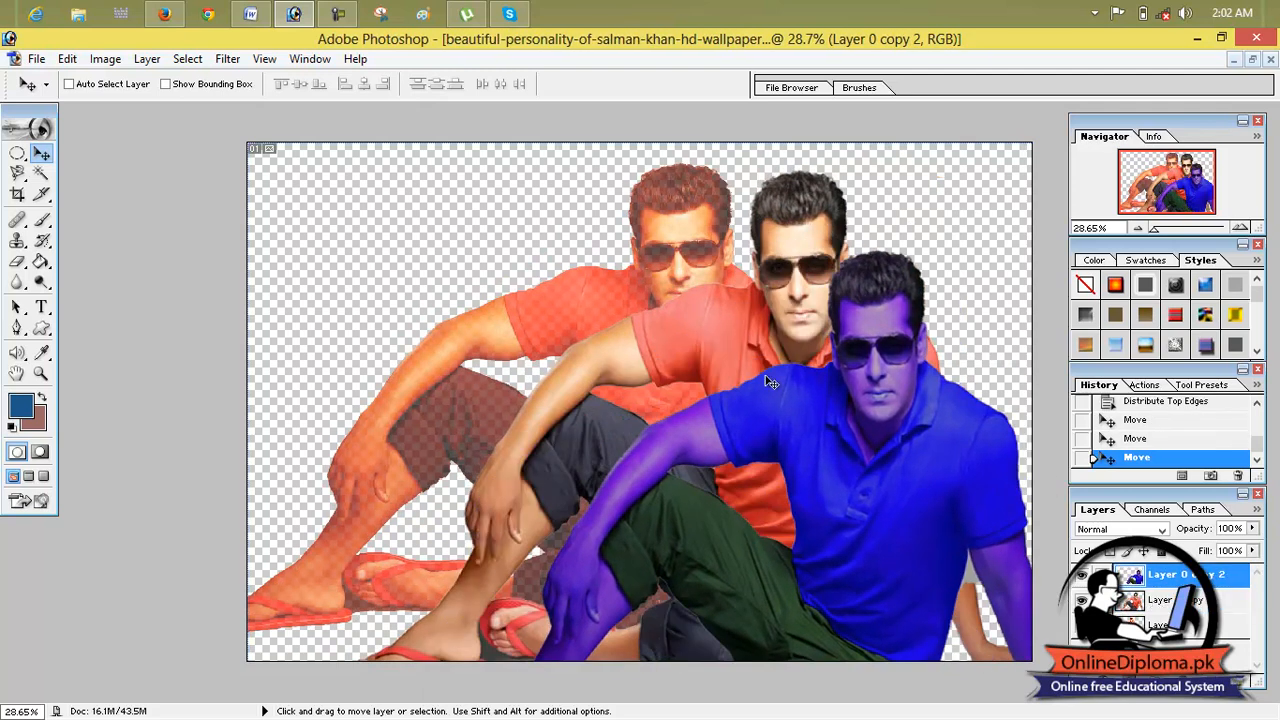
- Move the semi-transparent Layer 0 figure to the upper left, and shift the Layer 0 copy figure left toward the canvas centre
{"action": "left_click", "coordinate": [1140, 624]}
{"action": "left_click_drag", "start_coordinate": [710, 302], "coordinate": [532, 277]}
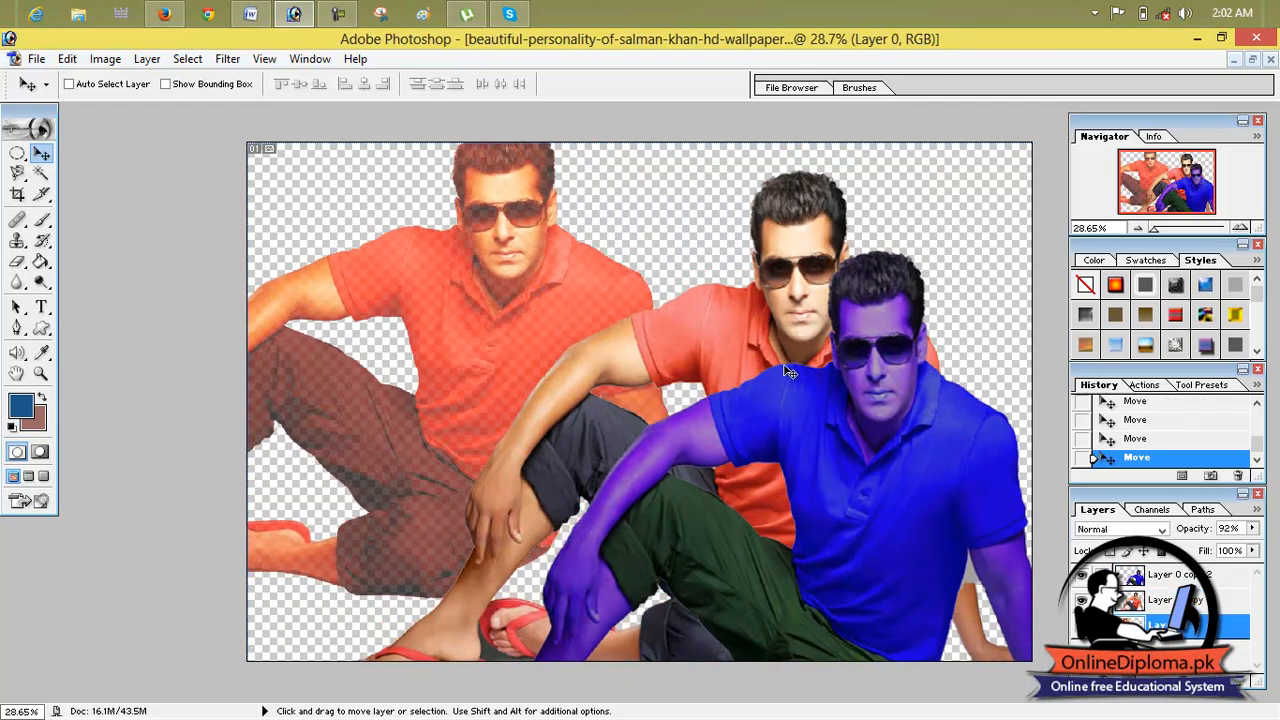
{"action": "left_click", "coordinate": [1140, 600]}
{"action": "left_click_drag", "start_coordinate": [752, 350], "coordinate": [602, 348]}
{"action": "left_click", "coordinate": [187, 59]}
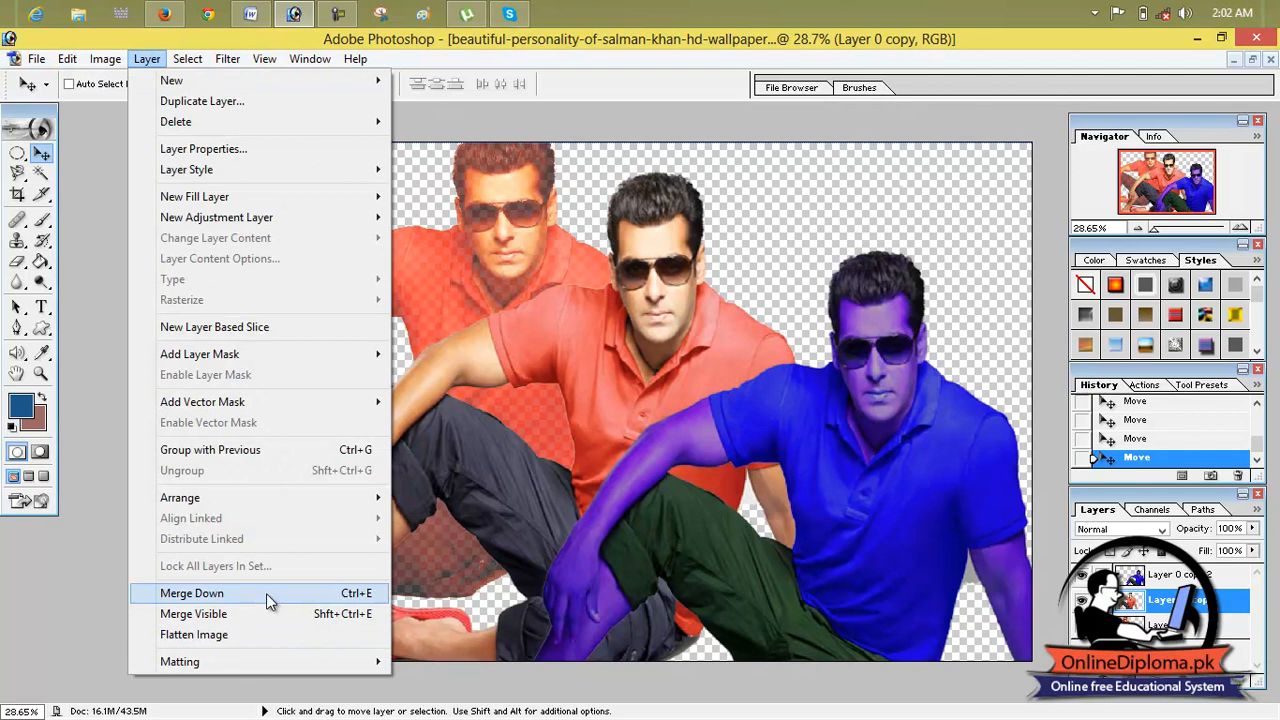
{"action": "left_click", "coordinate": [784, 469]}
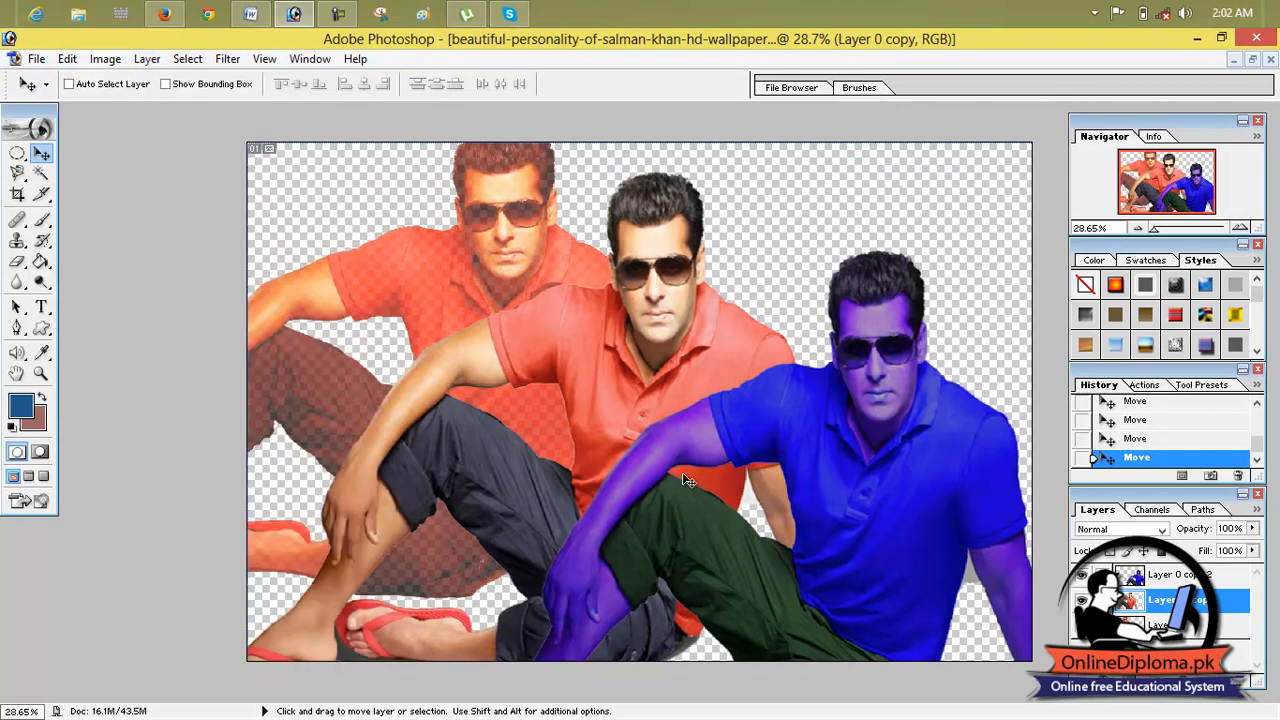
- Reposition the Layer 0 copy figure slightly right and the blue Layer 0 copy 2 figure slightly left
{"action": "left_click_drag", "start_coordinate": [631, 367], "coordinate": [818, 493]}
{"action": "left_click", "coordinate": [1132, 580]}
{"action": "left_click_drag", "start_coordinate": [936, 470], "coordinate": [899, 474]}
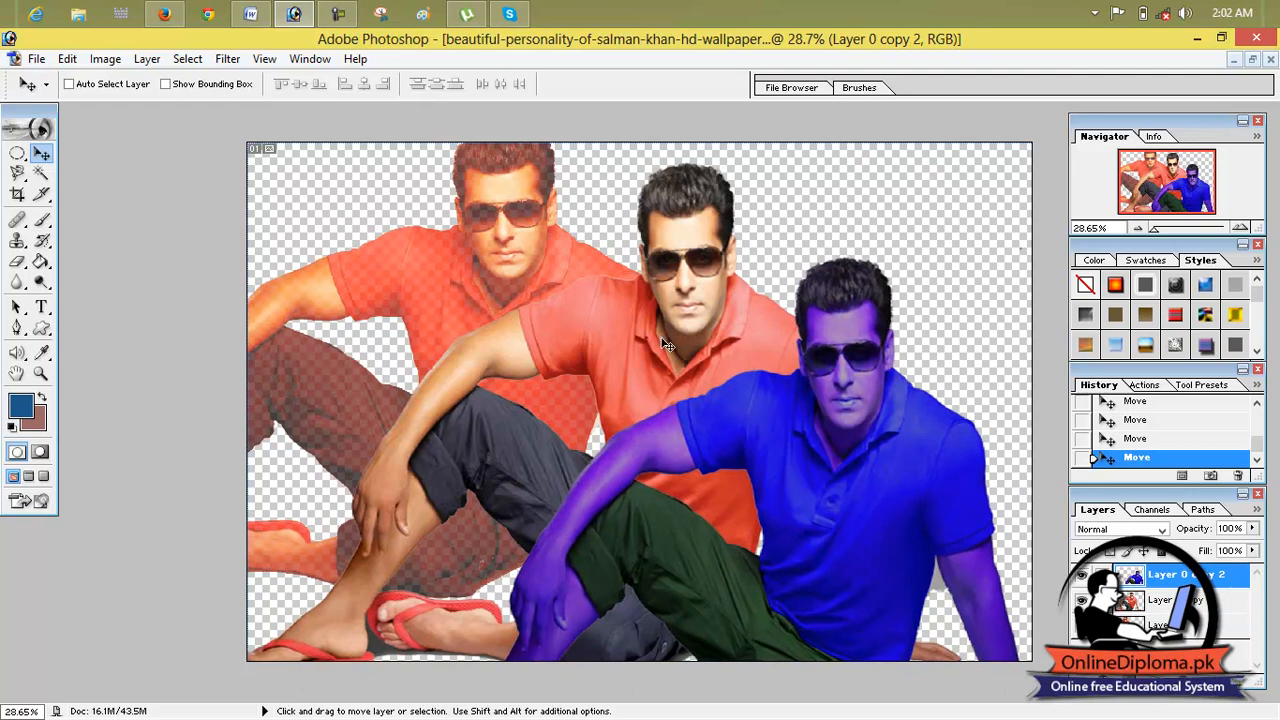
- Merge the blue figure's layer down into Layer 0 copy and move the merged figures up and right
{"action": "left_click", "coordinate": [105, 59]}
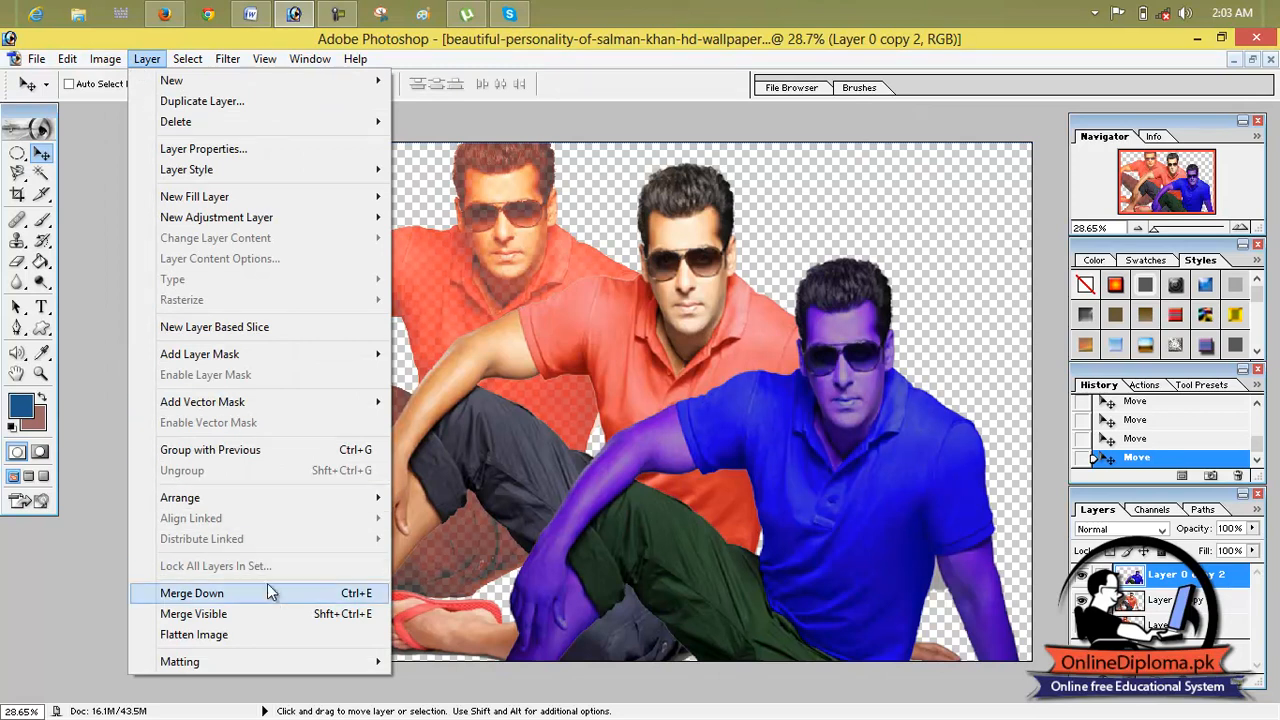
{"action": "left_click", "coordinate": [273, 595]}
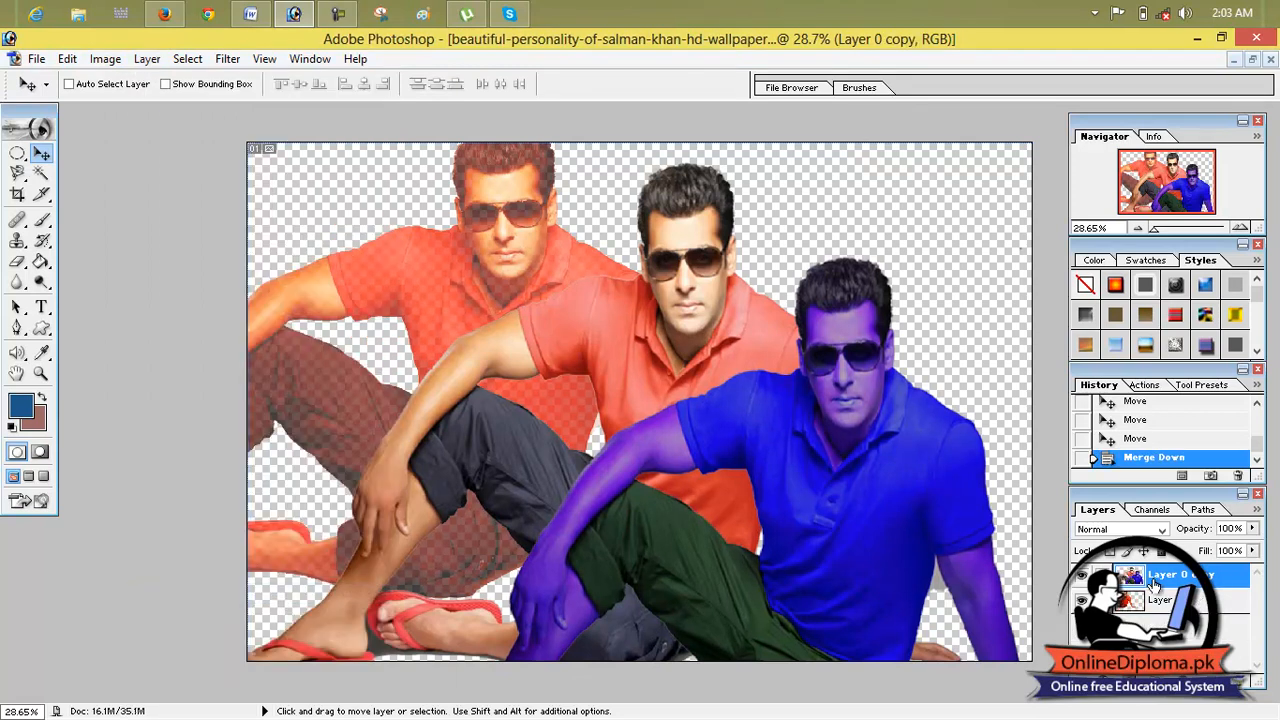
{"action": "left_click_drag", "start_coordinate": [681, 338], "coordinate": [774, 301]}
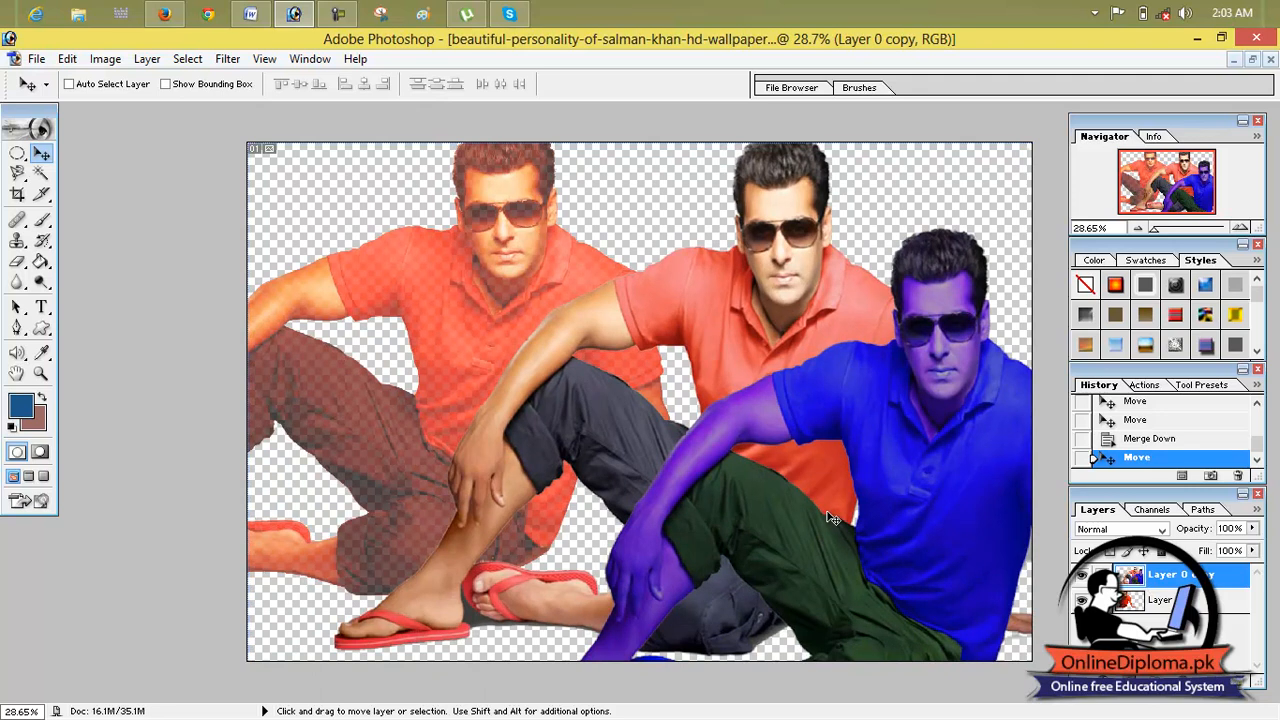
- Step back in the history to the state before the Merge Down
{"action": "left_click", "coordinate": [1120, 445]}
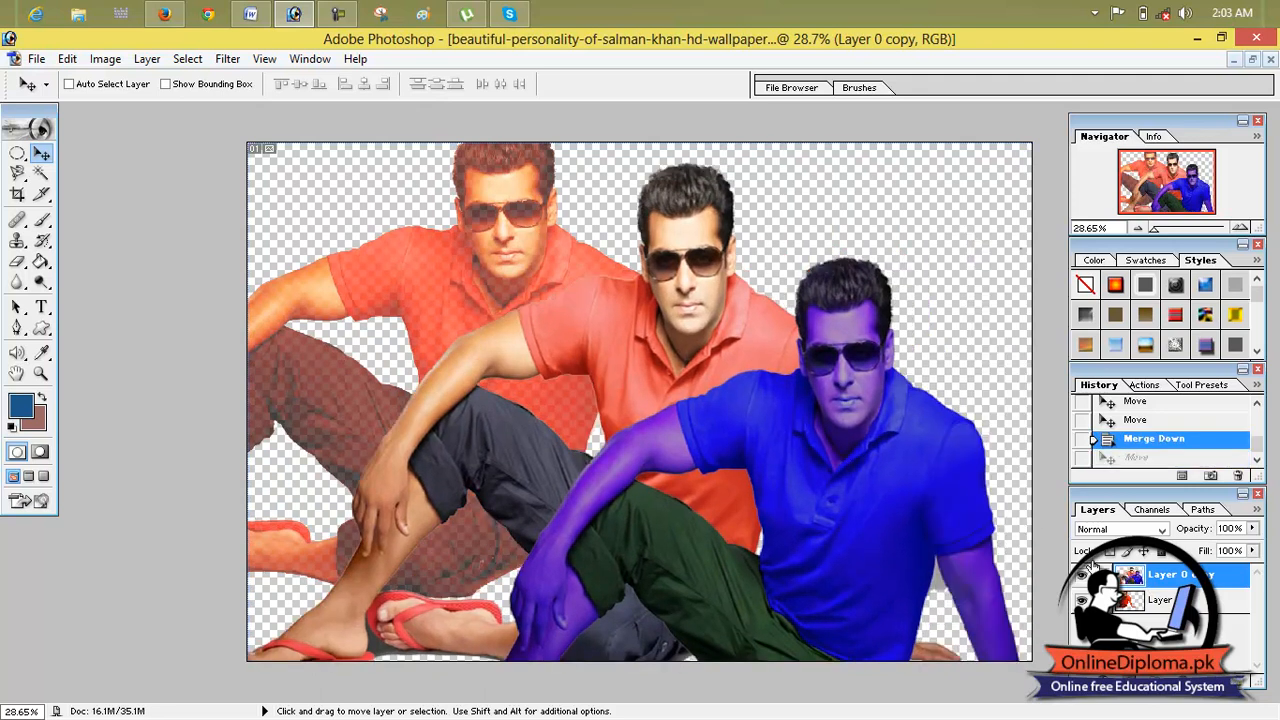
{"action": "left_click", "coordinate": [1114, 457]}
{"action": "left_click", "coordinate": [1115, 420]}
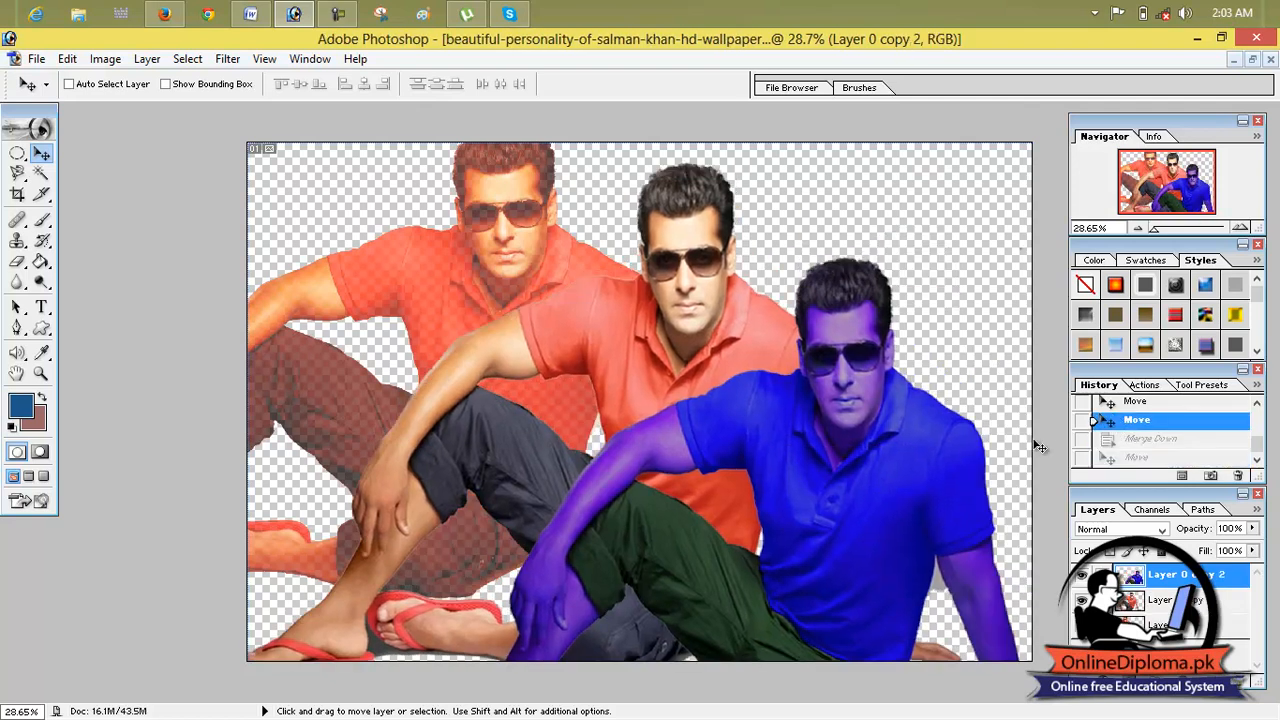
- Nudge the blue figure right, merge all visible layers, and move the merged figures up and left
{"action": "mouse_move", "coordinate": [869, 456]}
{"action": "left_mouse_down"}
{"action": "mouse_move", "coordinate": [927, 506]}
{"action": "mouse_move", "coordinate": [889, 451]}
{"action": "left_mouse_up"}
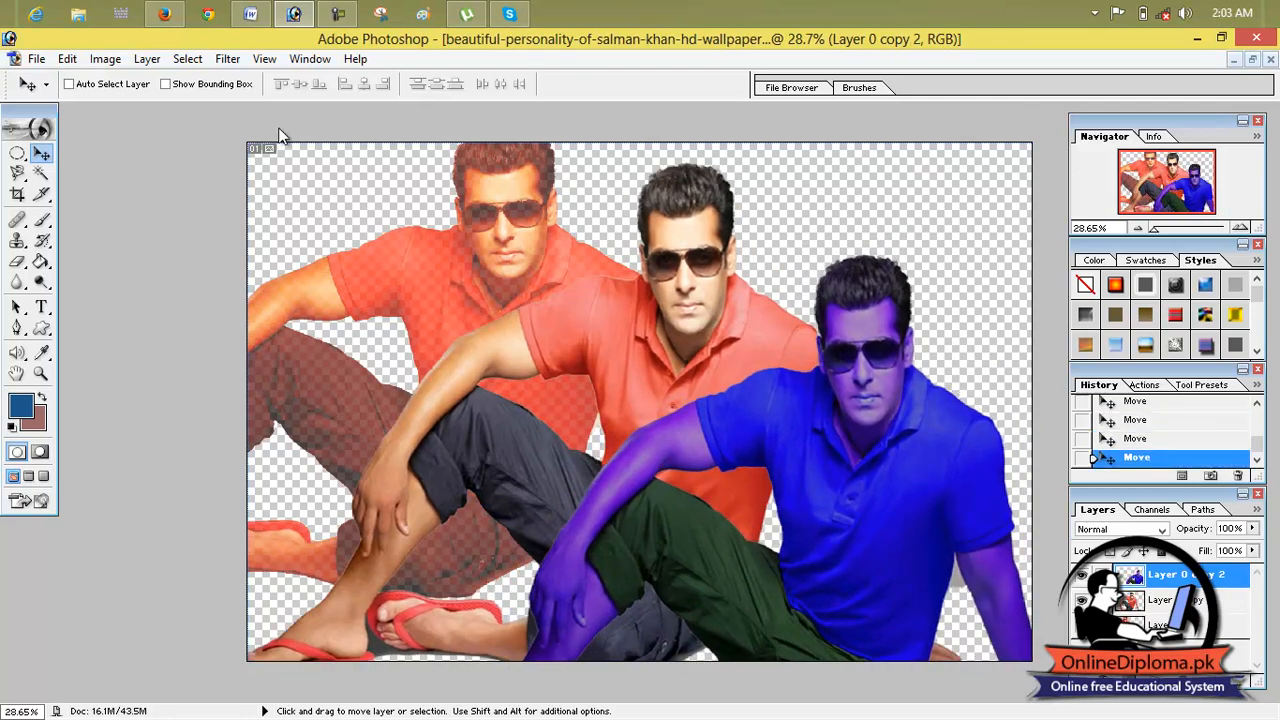
{"action": "left_click", "coordinate": [140, 62]}
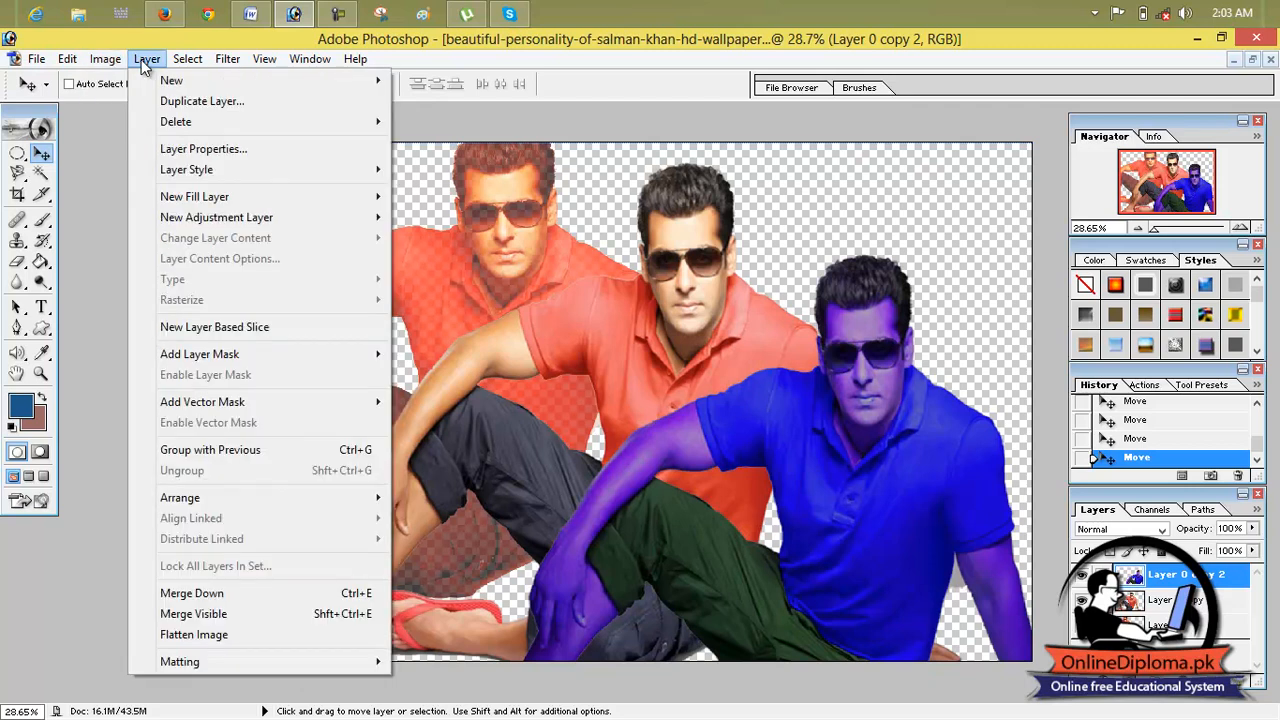
{"action": "left_click", "coordinate": [289, 614]}
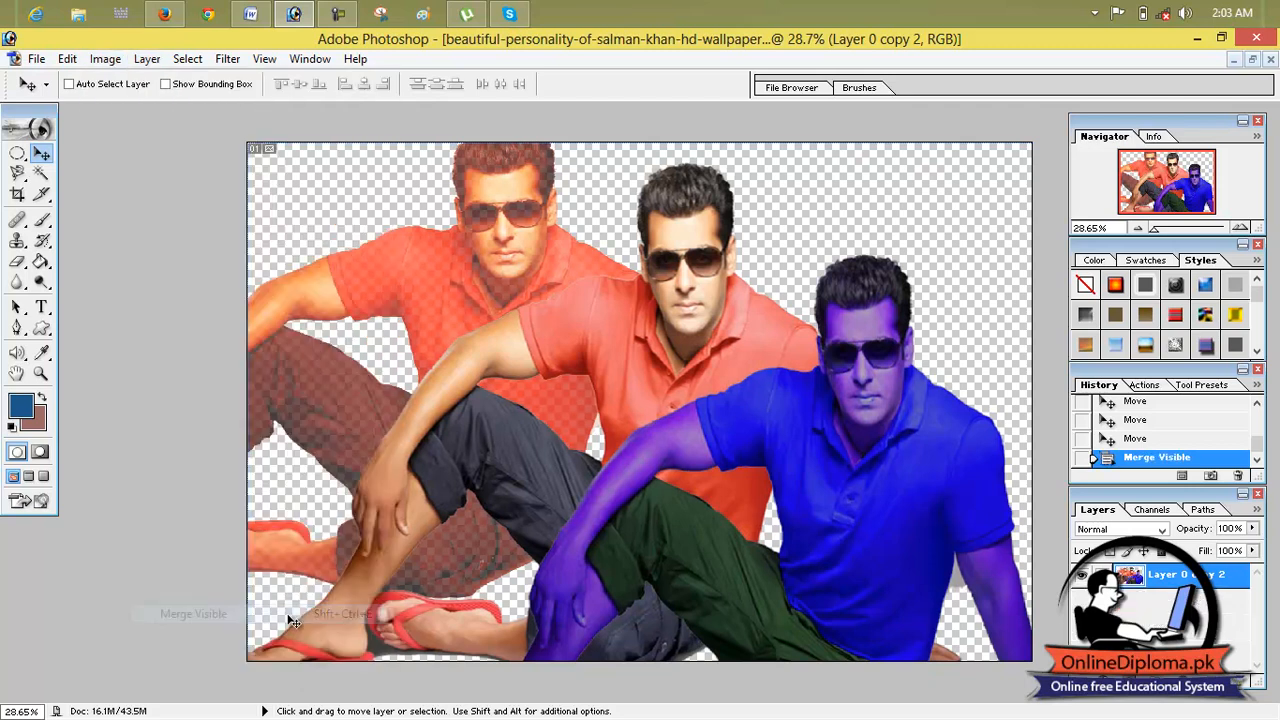
{"action": "left_click_drag", "start_coordinate": [855, 472], "coordinate": [733, 442]}
- Flatten the image and try to move the locked background layer
{"action": "left_click", "coordinate": [147, 59]}
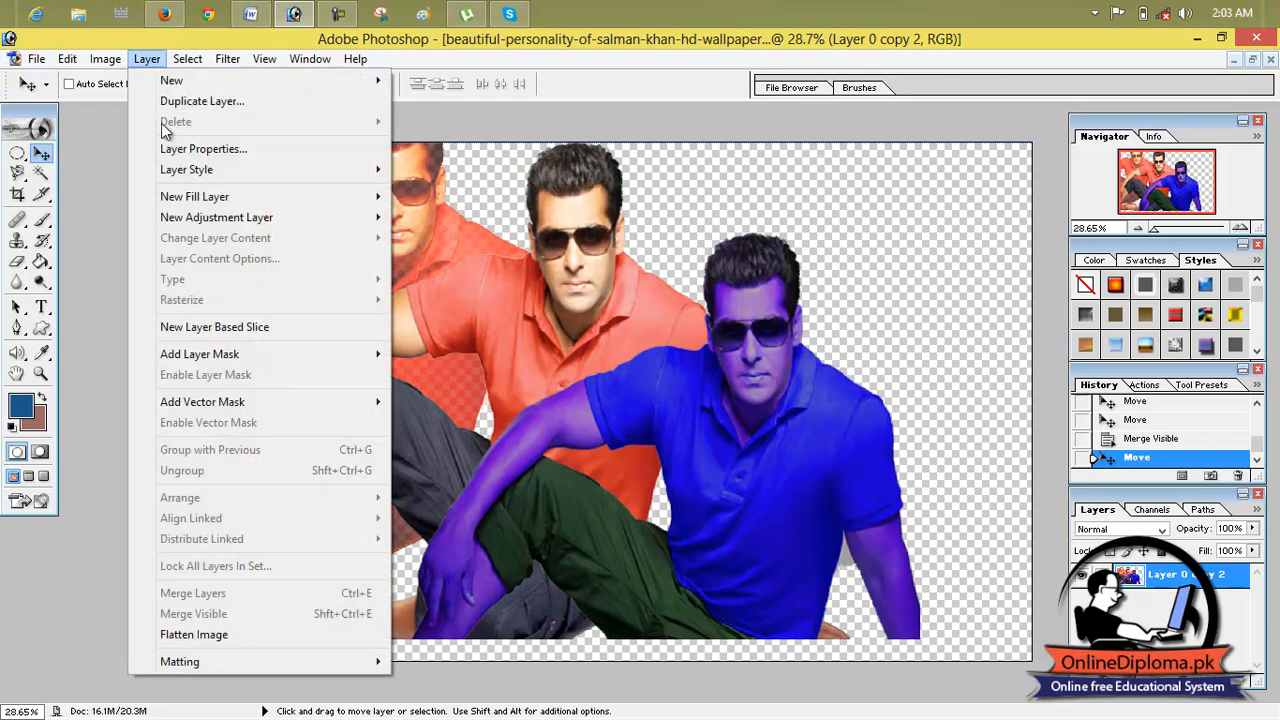
{"action": "left_click", "coordinate": [326, 636]}
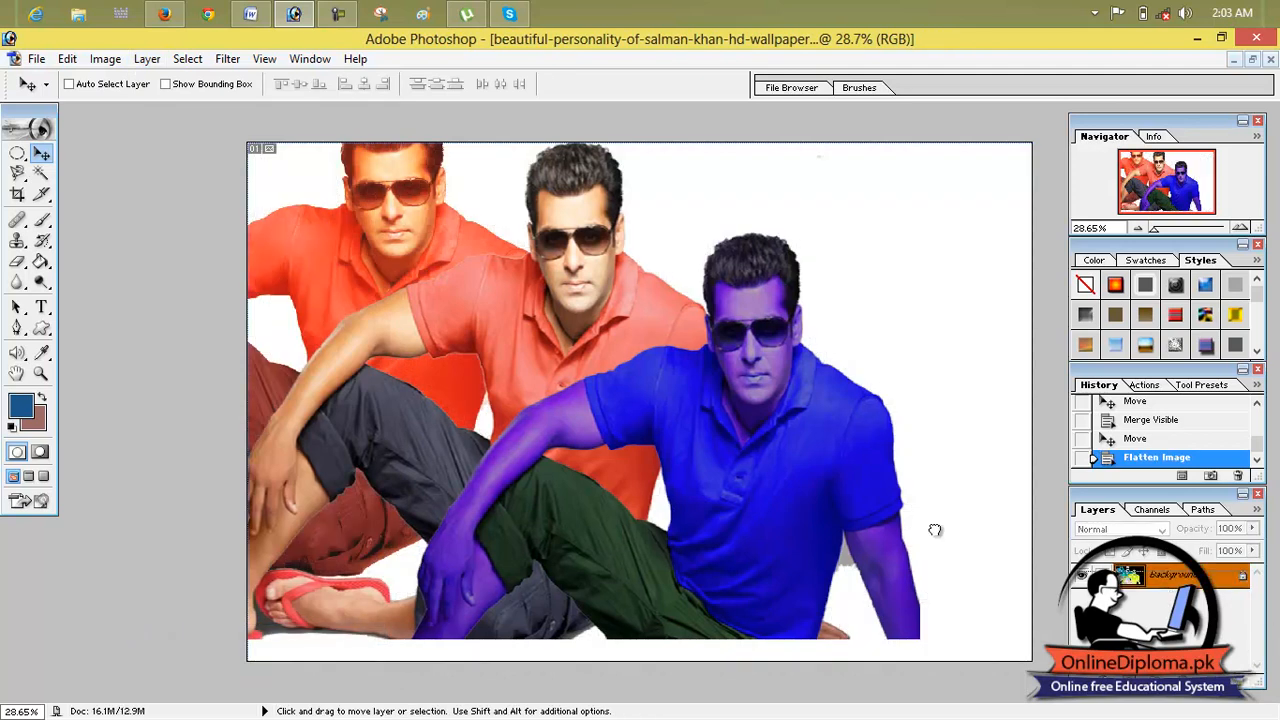
{"action": "left_click", "coordinate": [935, 560]}
{"action": "left_click", "coordinate": [690, 306]}
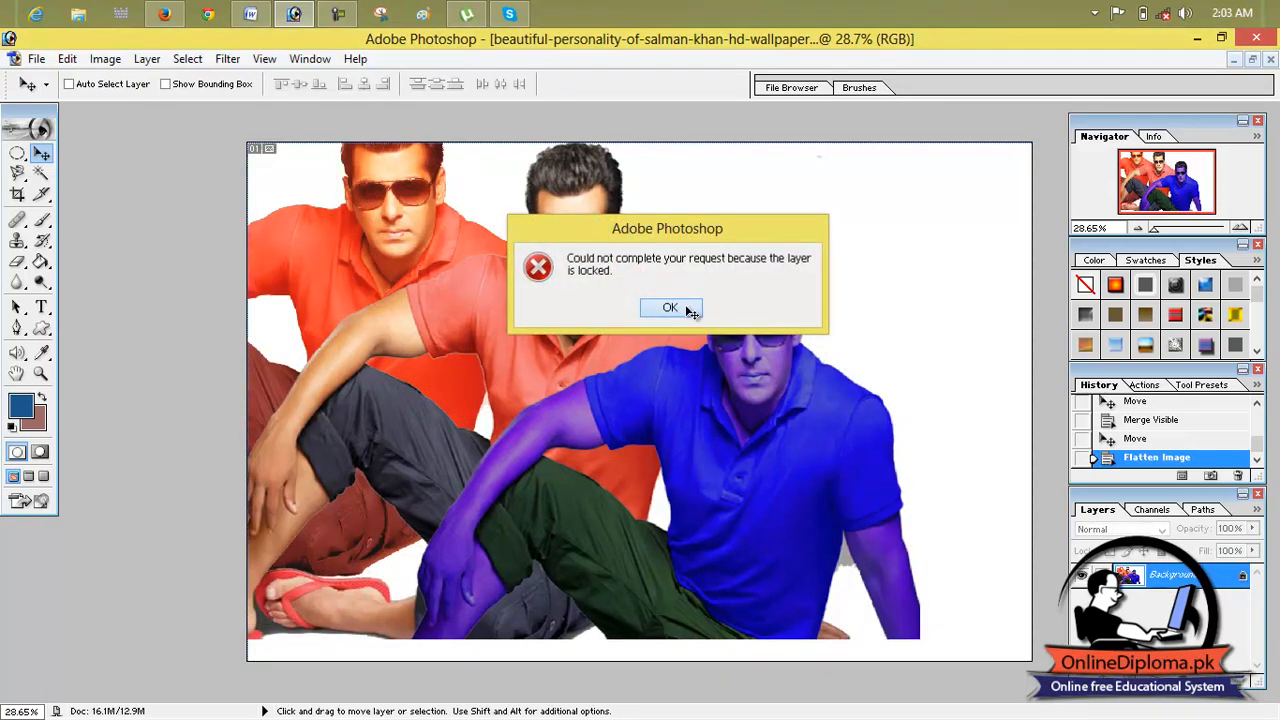
{"action": "left_click_drag", "start_coordinate": [777, 431], "coordinate": [648, 366]}
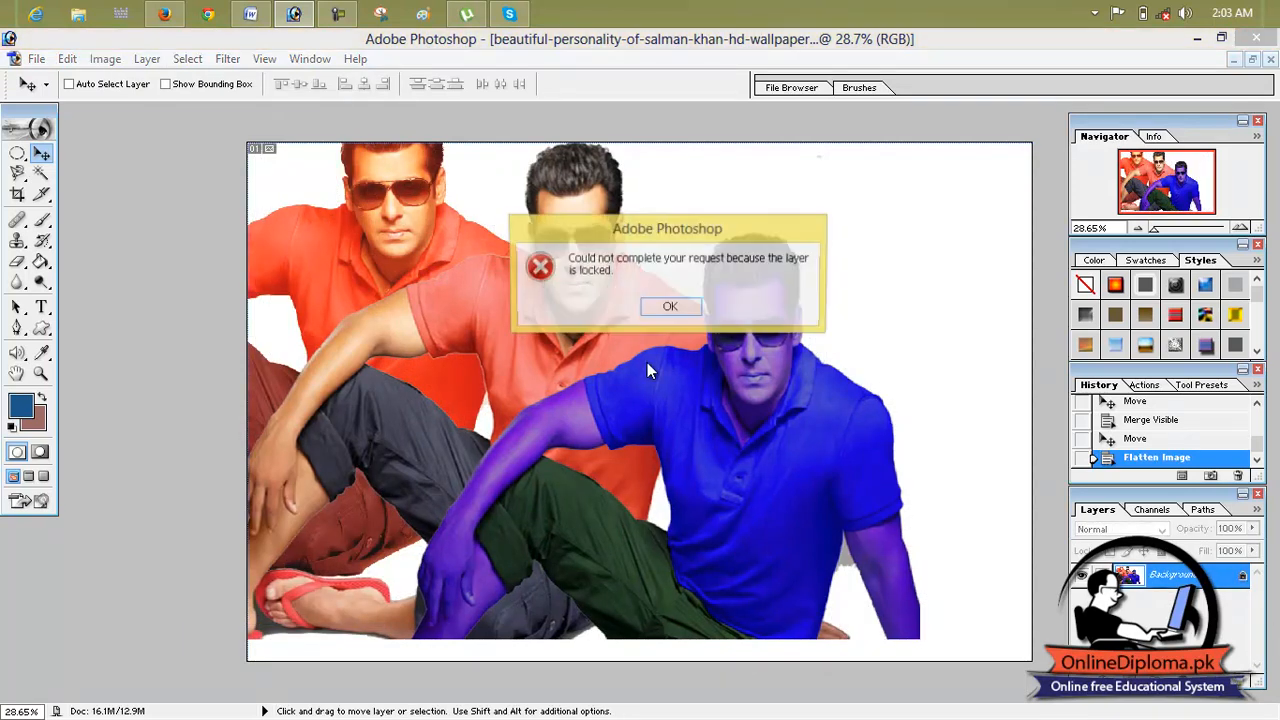
{"action": "left_click", "coordinate": [672, 307]}
- Convert the Background into a regular layer named Layer 0 with Normal mode and 100% opacity
{"action": "double_click", "coordinate": [1178, 580]}
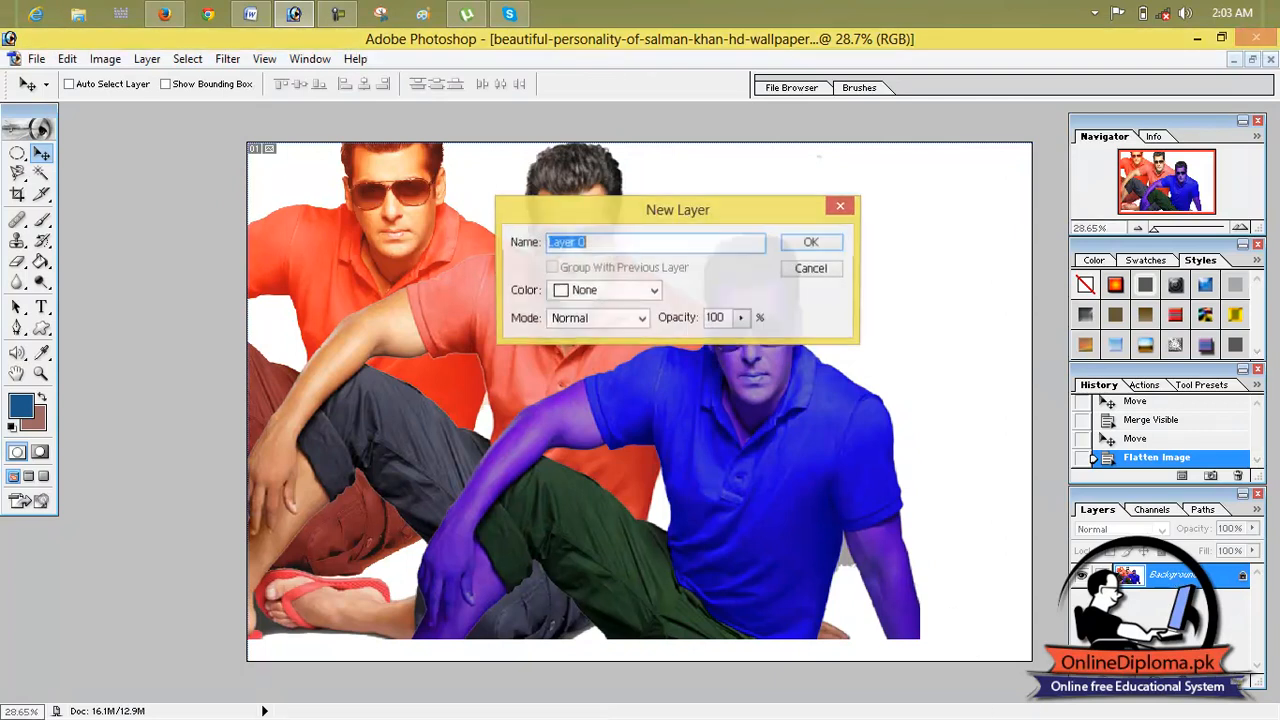
{"action": "left_click", "coordinate": [808, 245]}
{"action": "mouse_move", "coordinate": [778, 368]}
{"action": "left_mouse_down"}
{"action": "mouse_move", "coordinate": [912, 394]}
{"action": "mouse_move", "coordinate": [797, 394]}
{"action": "mouse_move", "coordinate": [775, 369]}
{"action": "left_mouse_up"}
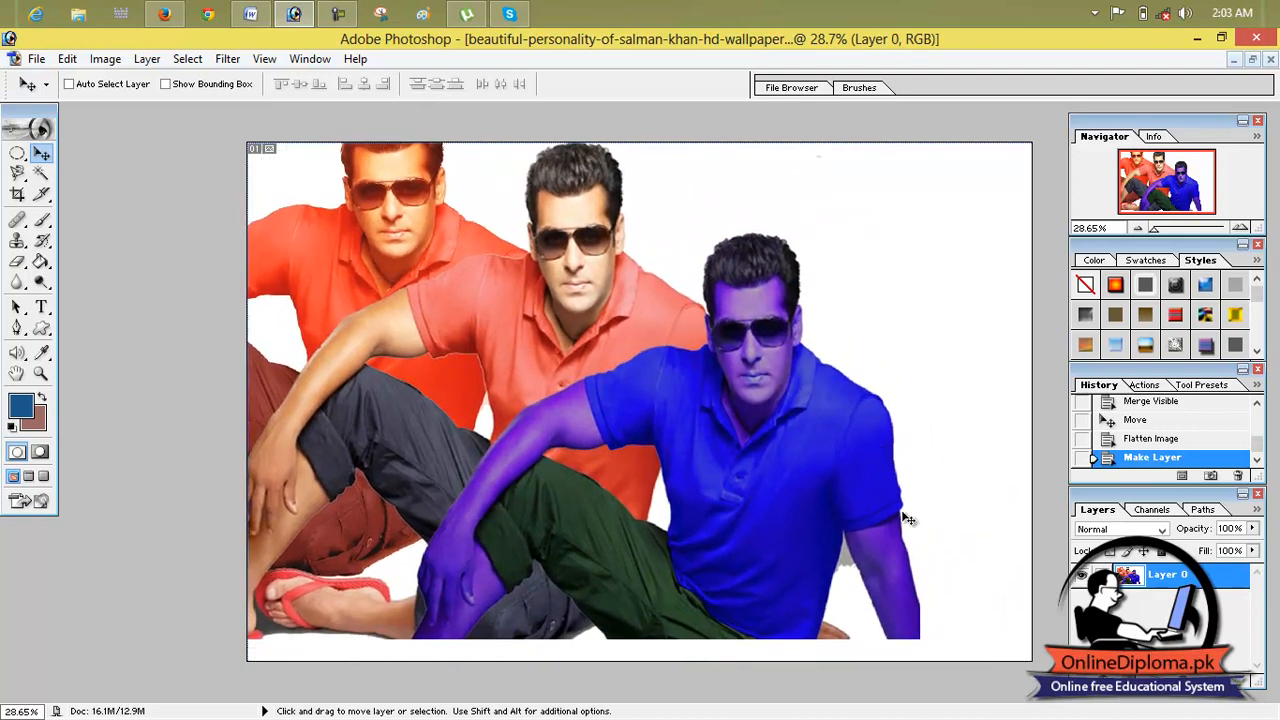
- Try Remove Black Matte on Layer 0, and shift the layer slightly left and back again
{"action": "left_click", "coordinate": [188, 59]}
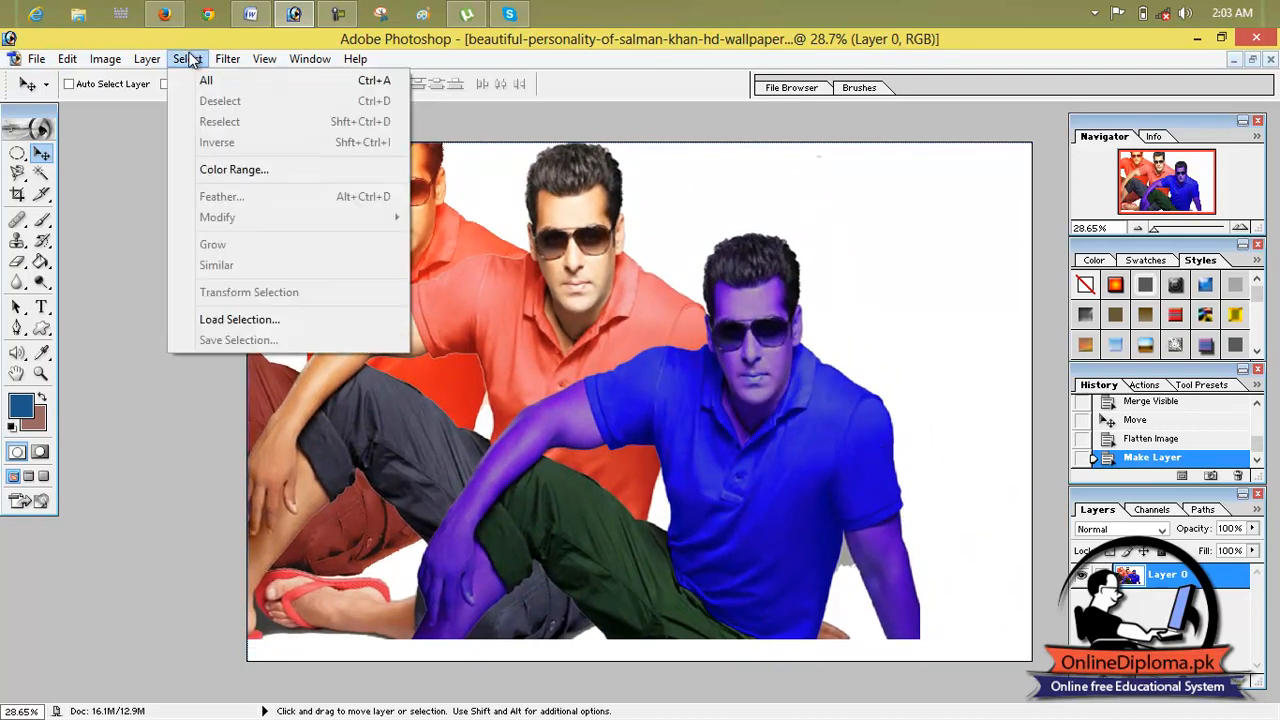
{"action": "mouse_move", "coordinate": [147, 59]}
{"action": "mouse_move", "coordinate": [334, 668]}
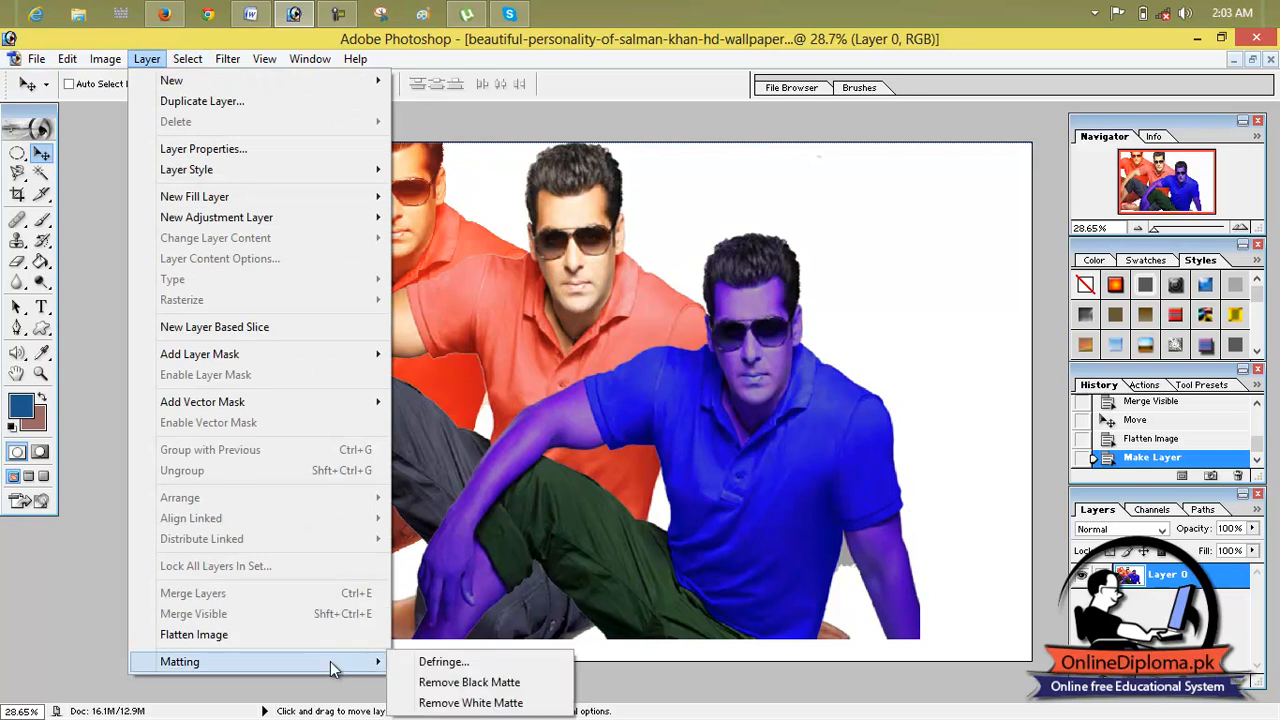
{"action": "left_click", "coordinate": [465, 688]}
{"action": "mouse_move", "coordinate": [732, 508]}
{"action": "left_mouse_down"}
{"action": "mouse_move", "coordinate": [789, 471]}
{"action": "mouse_move", "coordinate": [722, 502]}
{"action": "left_mouse_up"}
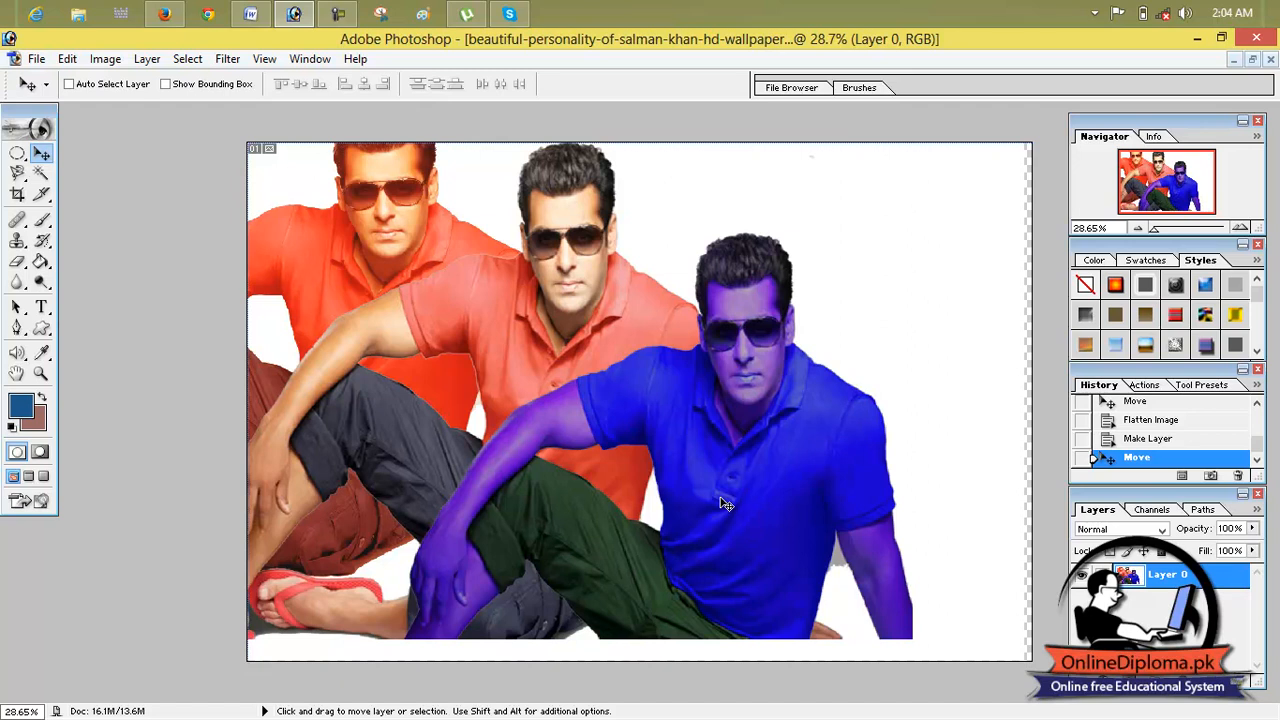
{"action": "left_click_drag", "start_coordinate": [725, 503], "coordinate": [731, 500]}
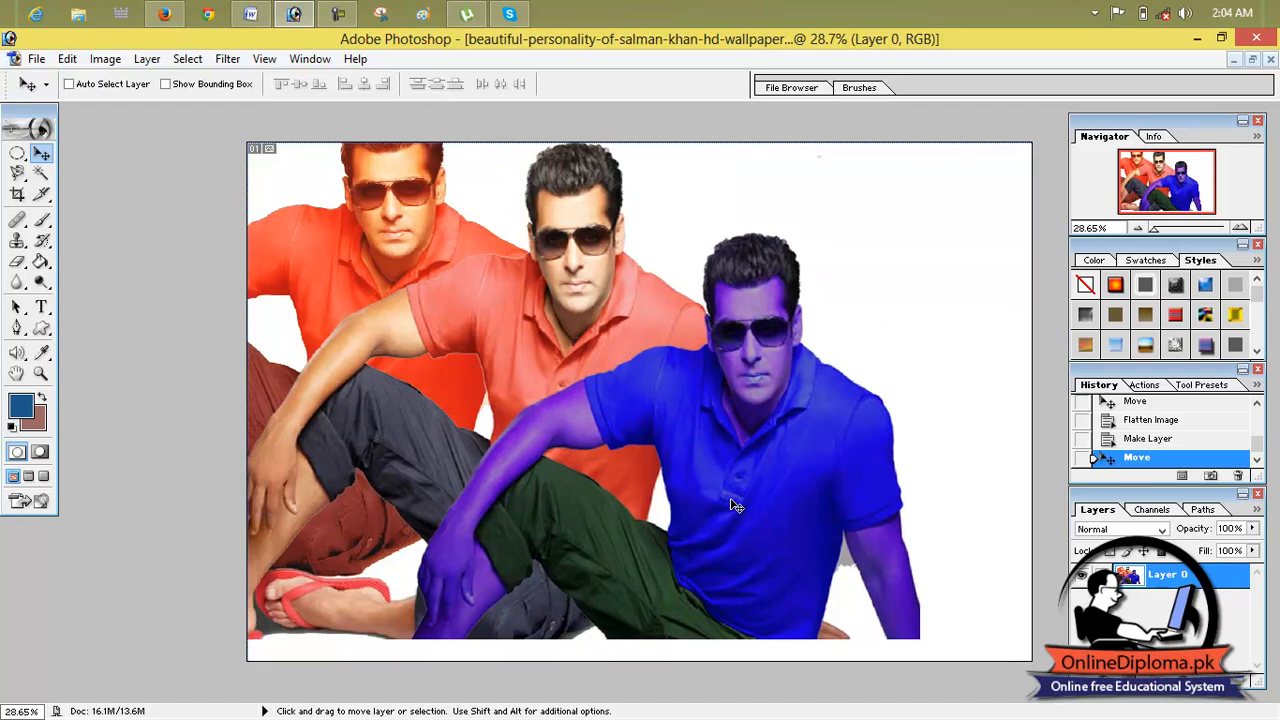